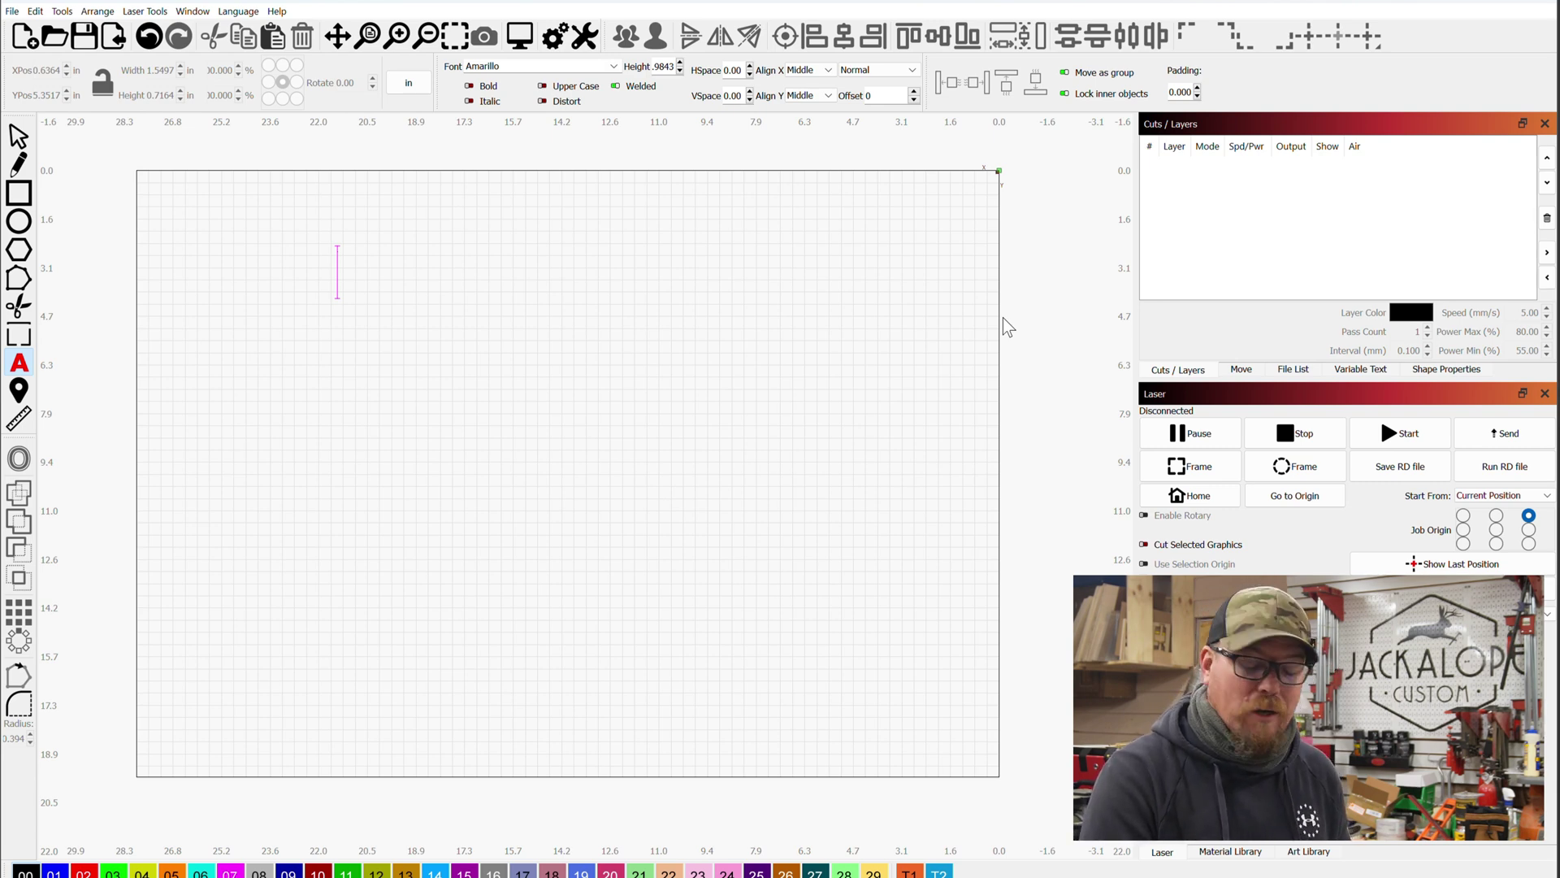
Step: Move the Character Map window, showing Amarillo's glyphs, to the right of the LightBurn canvas
{"action": "left_click_drag", "start_coordinate": [210, 6], "coordinate": [940, 97]}
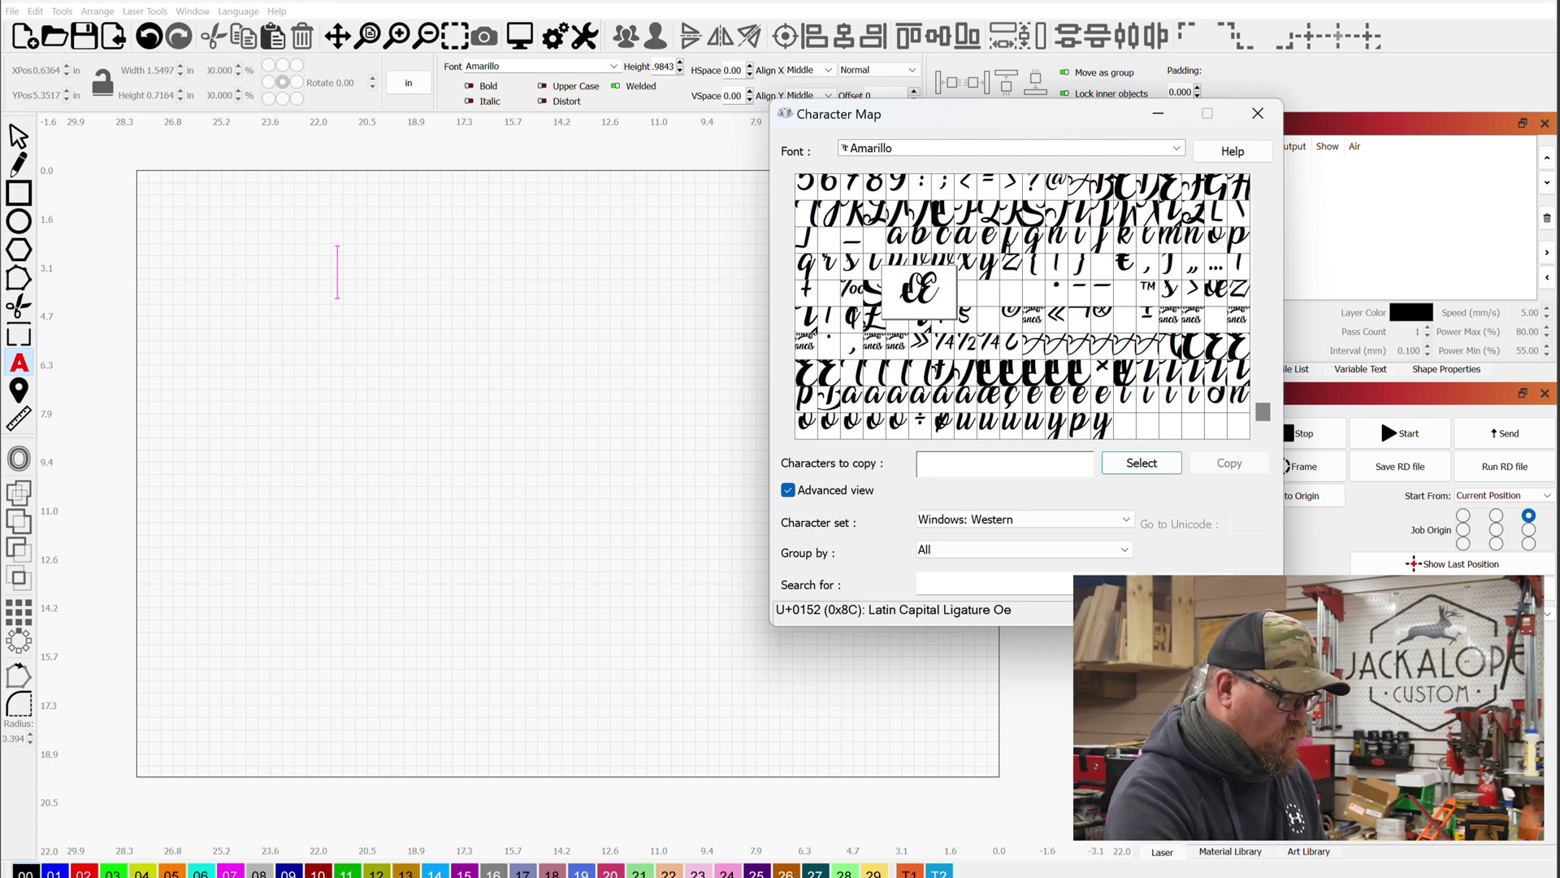
Step: Search the Start menu for 'chara' to list Character Map and Character Map UWP
{"action": "key", "text": "super"}
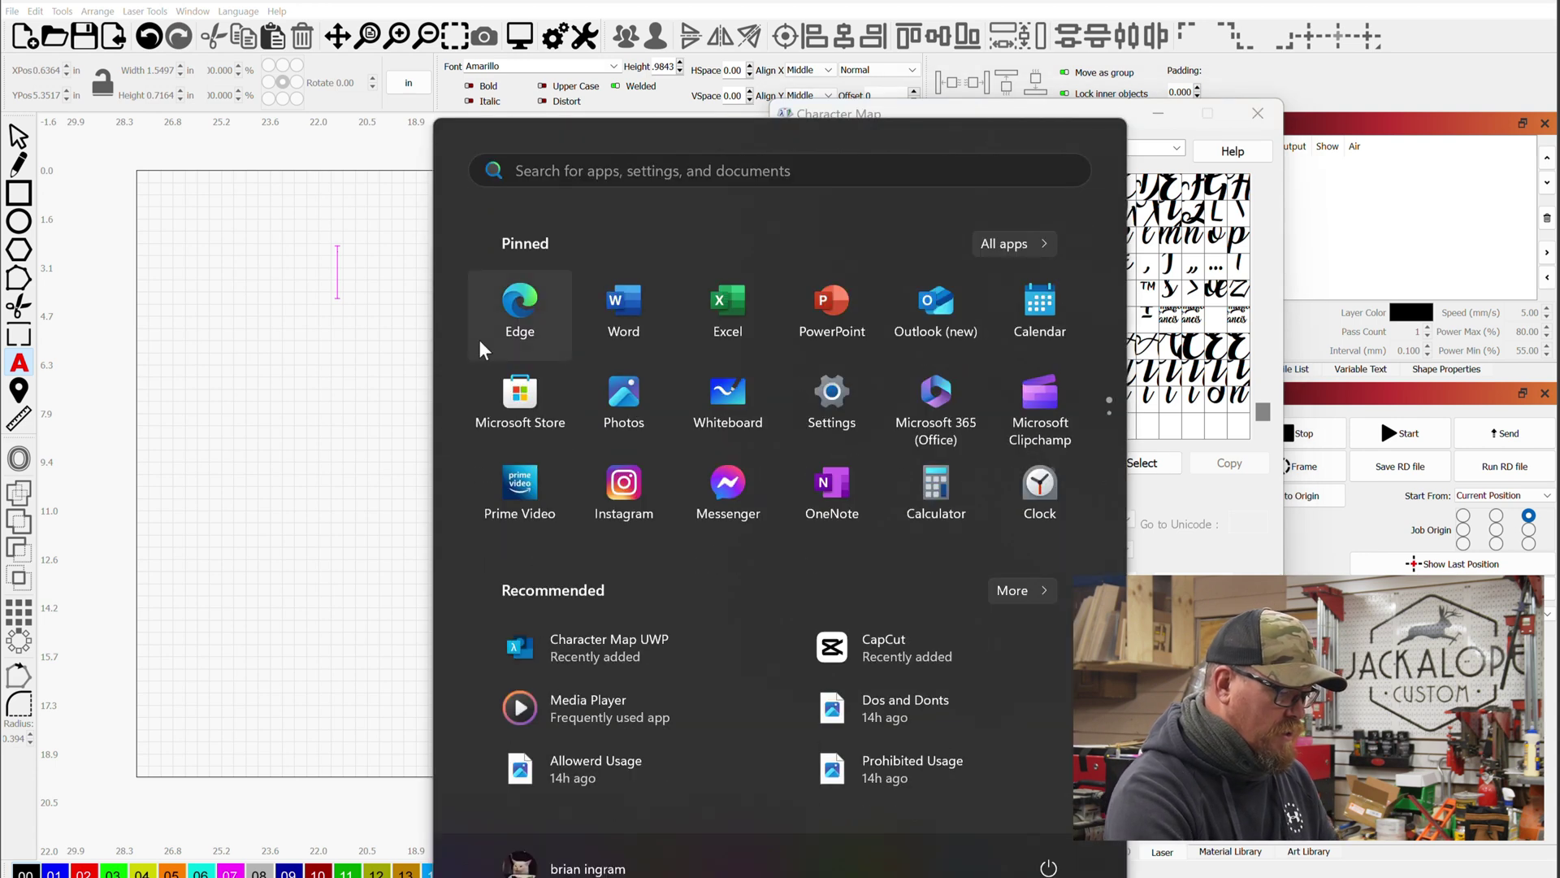
{"action": "type", "text": "chara"}
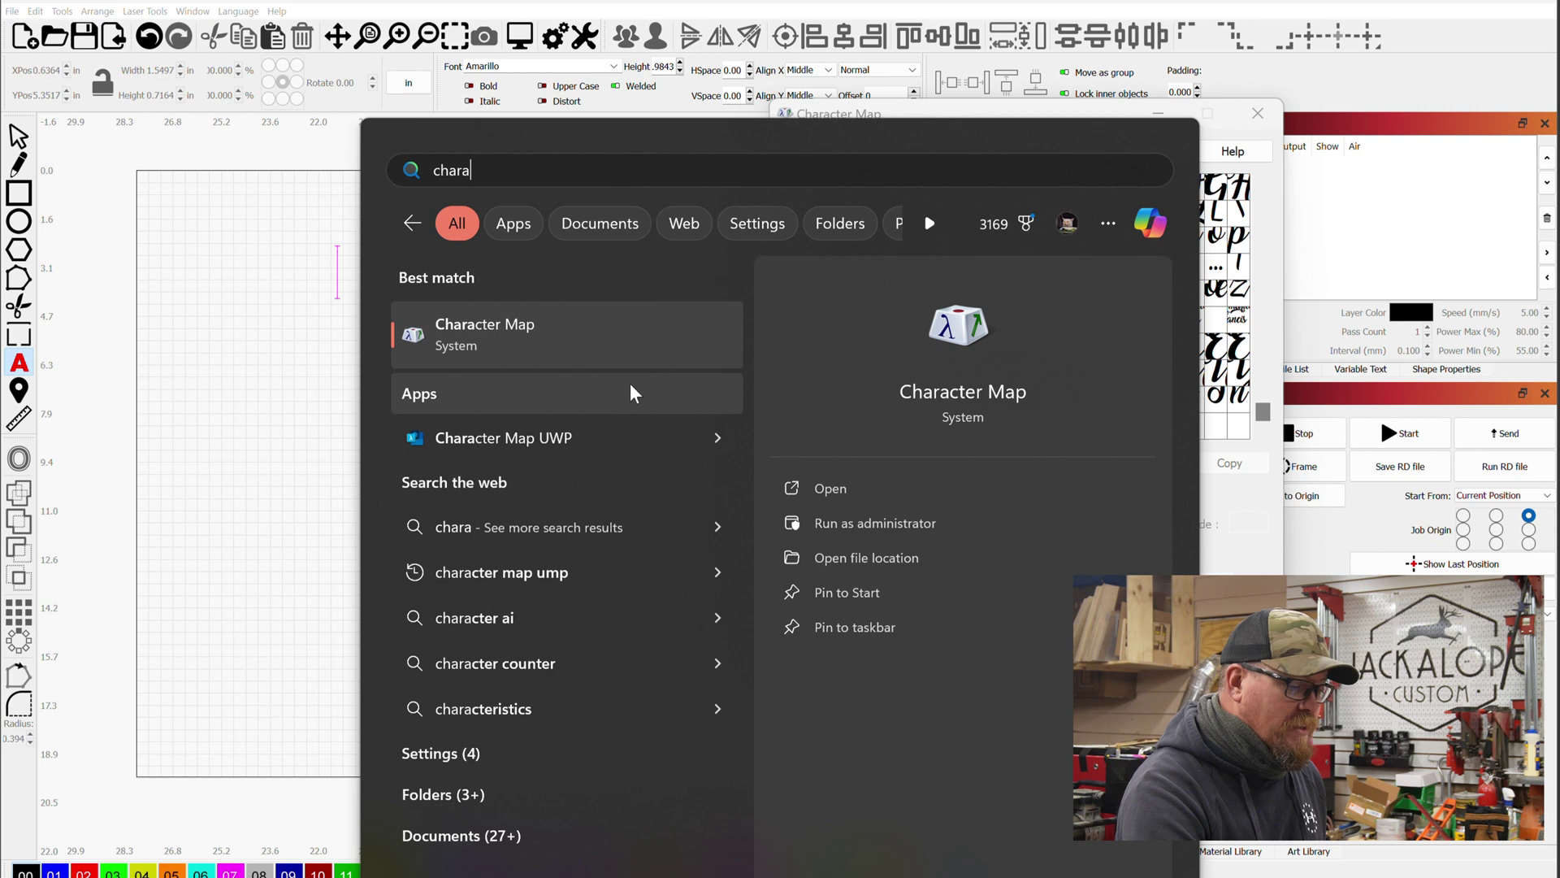
Step: Launch Character Map UWP, preview Amarillo's x and g glyphs, then close the classic Character Map
{"action": "key", "text": "Return"}
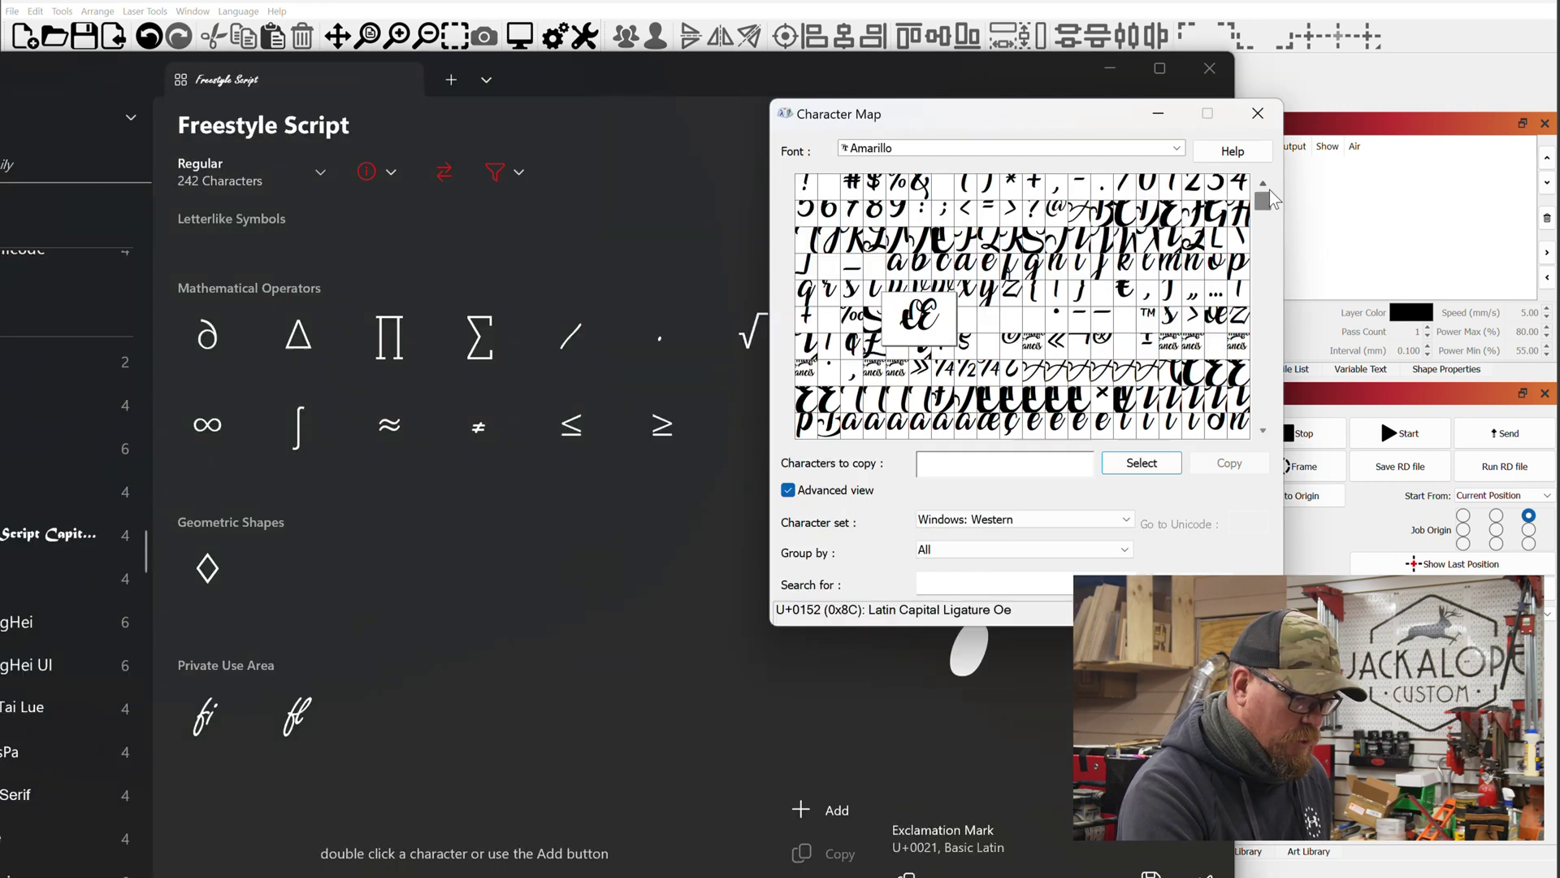
{"action": "left_click_drag", "start_coordinate": [1088, 122], "coordinate": [1350, 89]}
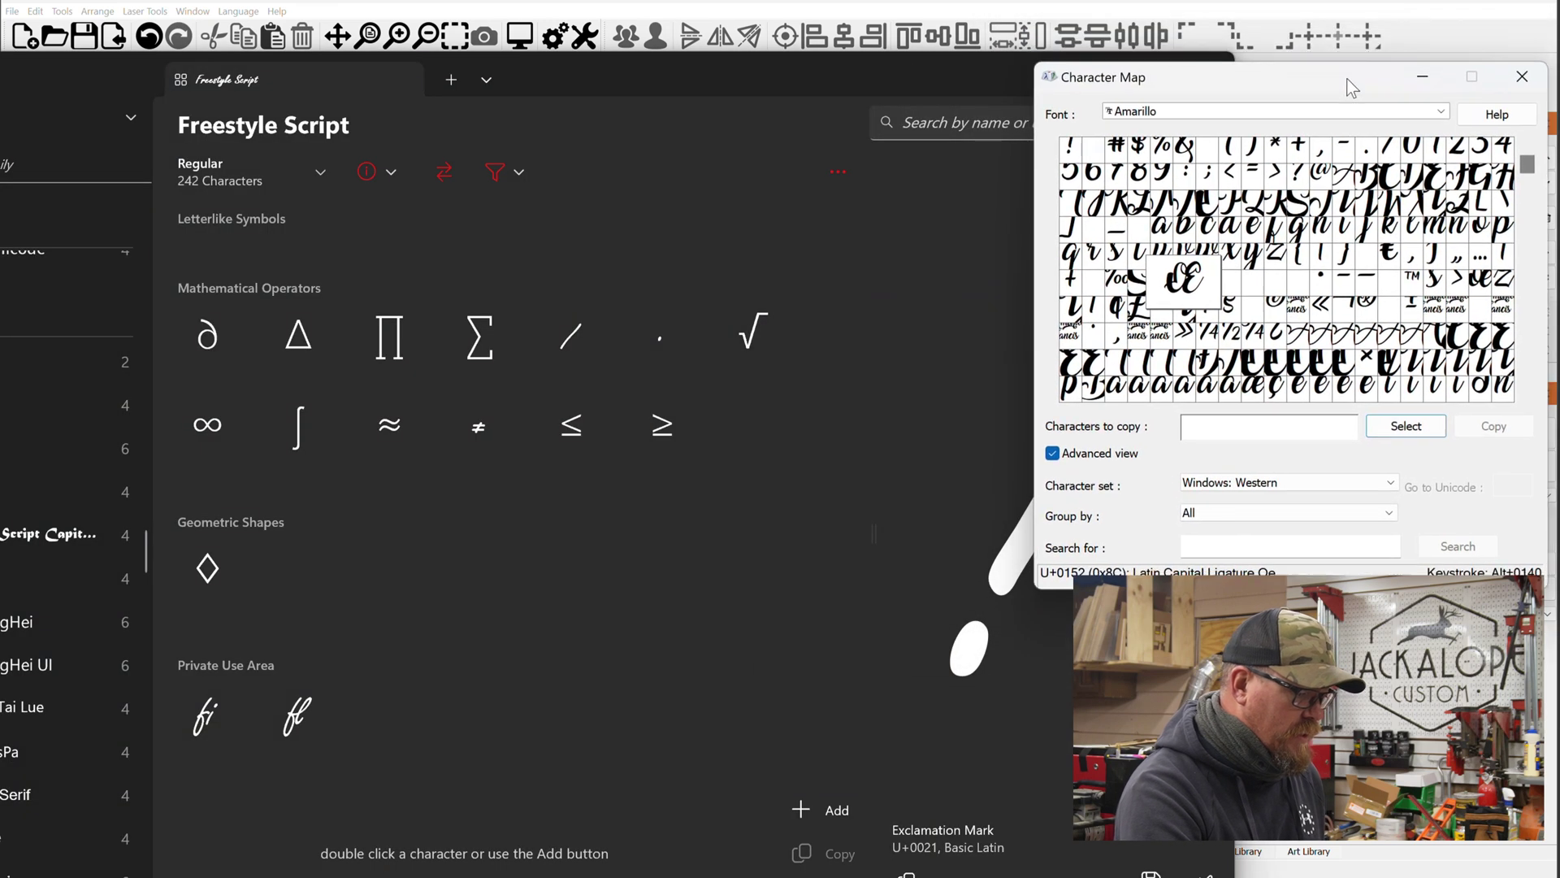
{"action": "left_click", "coordinate": [1230, 256]}
{"action": "left_click", "coordinate": [1296, 235]}
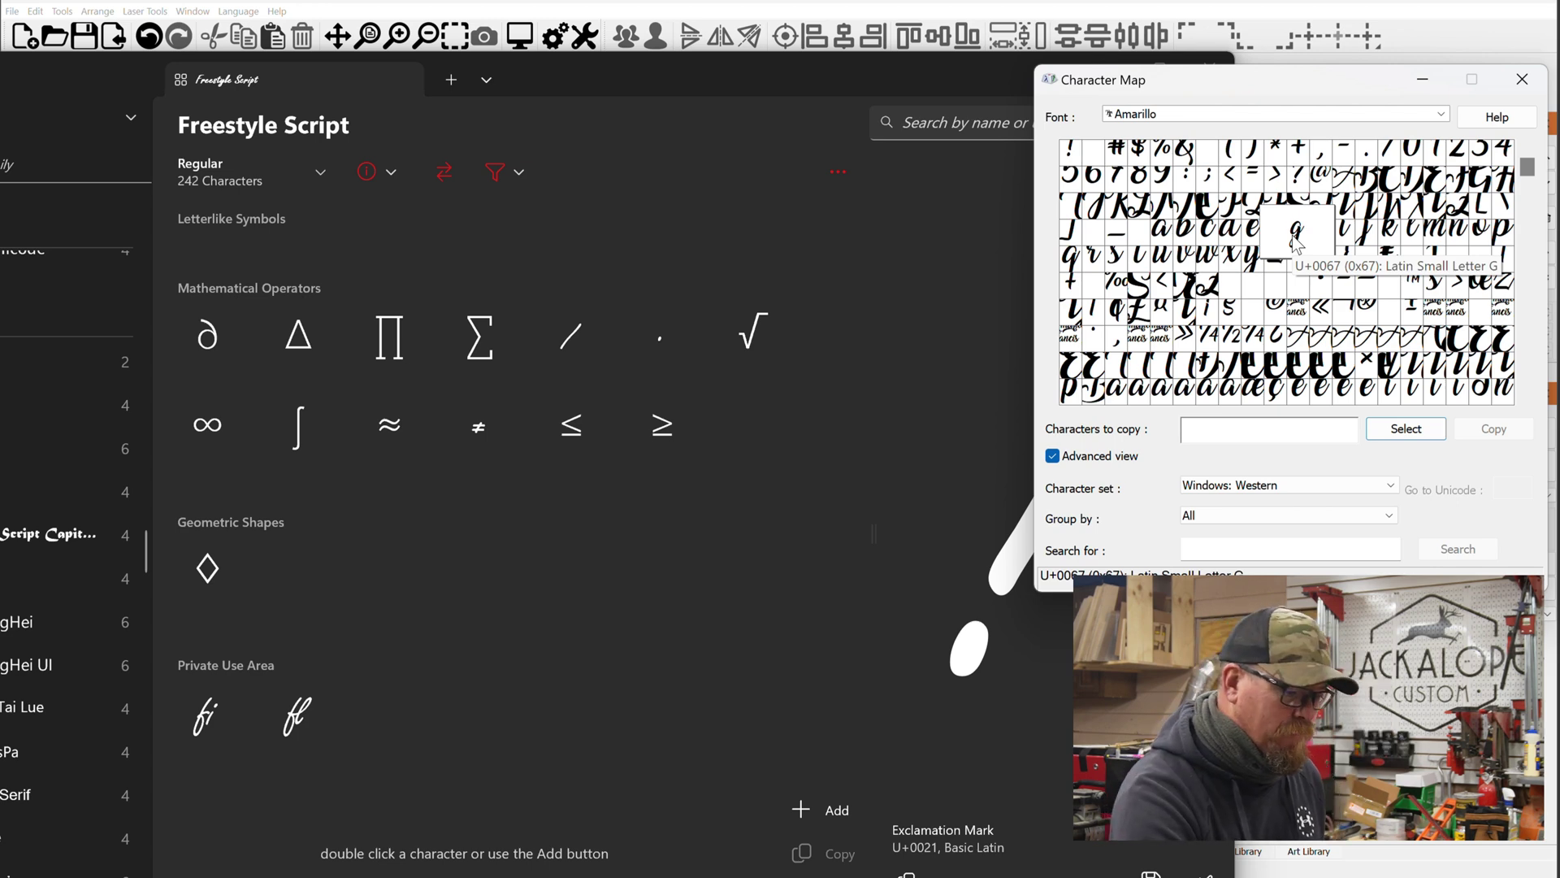
{"action": "left_click", "coordinate": [1522, 79]}
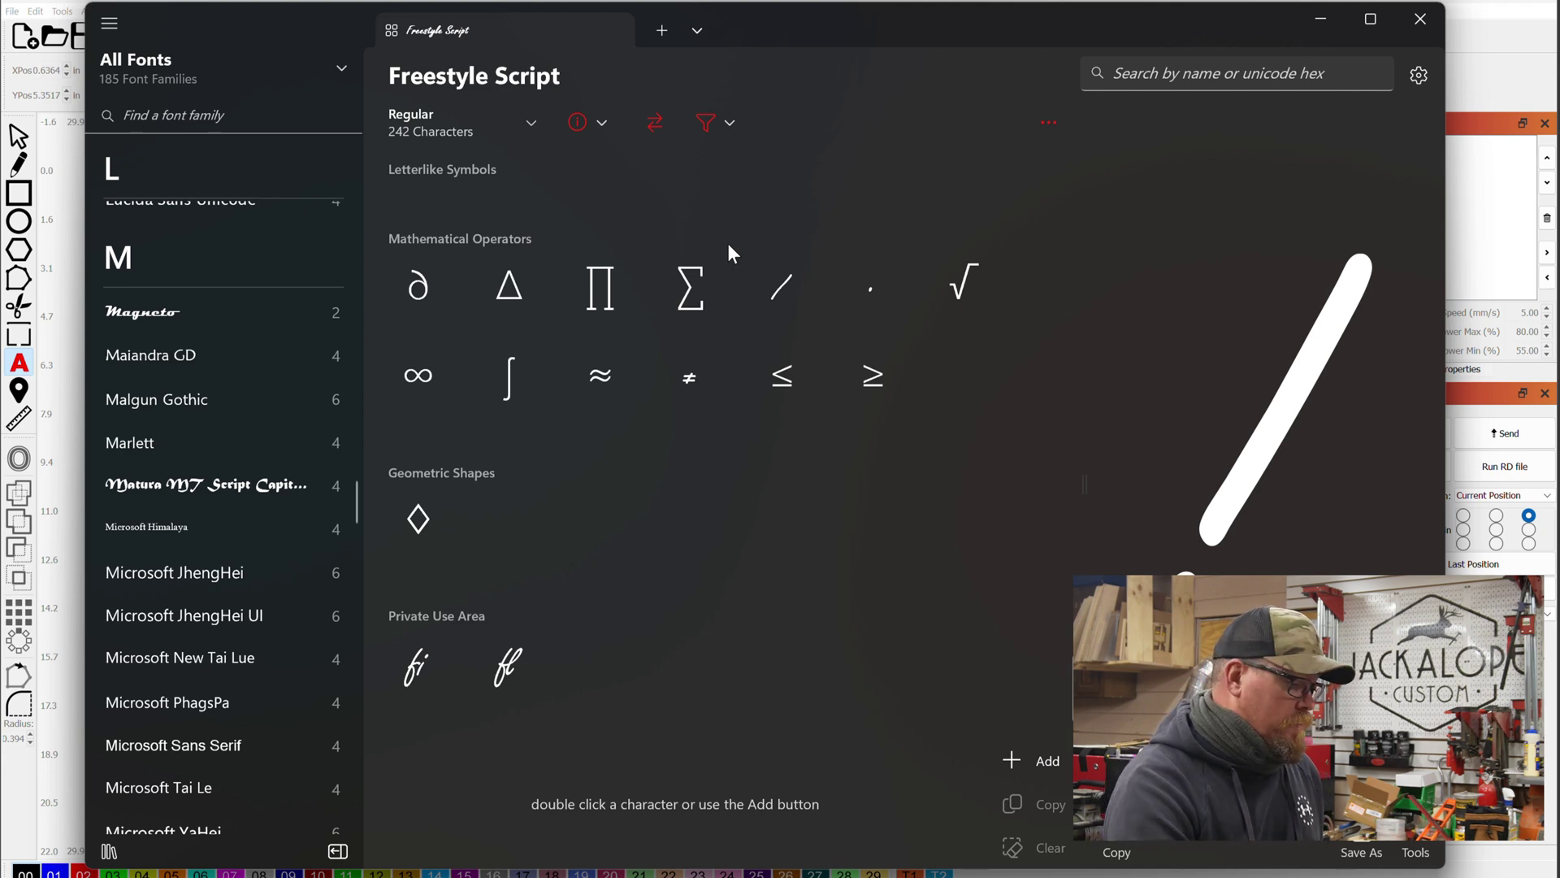
Step: Scroll the font list and browse the Vladimir Script character set
{"action": "scroll", "coordinate": [251, 344], "scroll_direction": "down", "scroll_amount": 5}
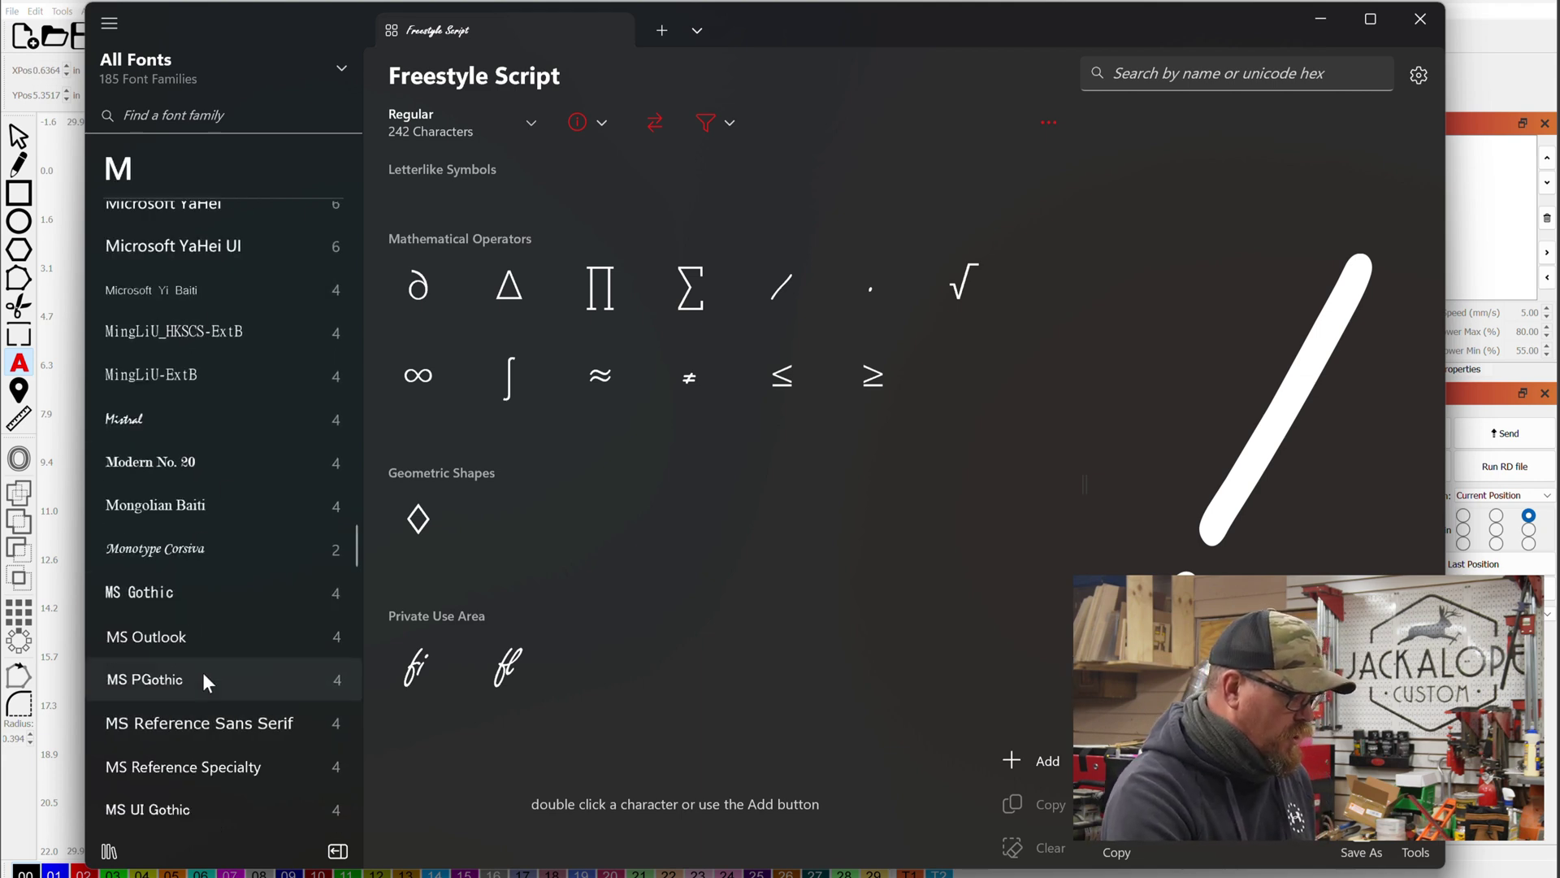
{"action": "scroll", "coordinate": [193, 528], "scroll_direction": "down", "scroll_amount": 10}
{"action": "scroll", "coordinate": [241, 664], "scroll_direction": "down", "scroll_amount": 8}
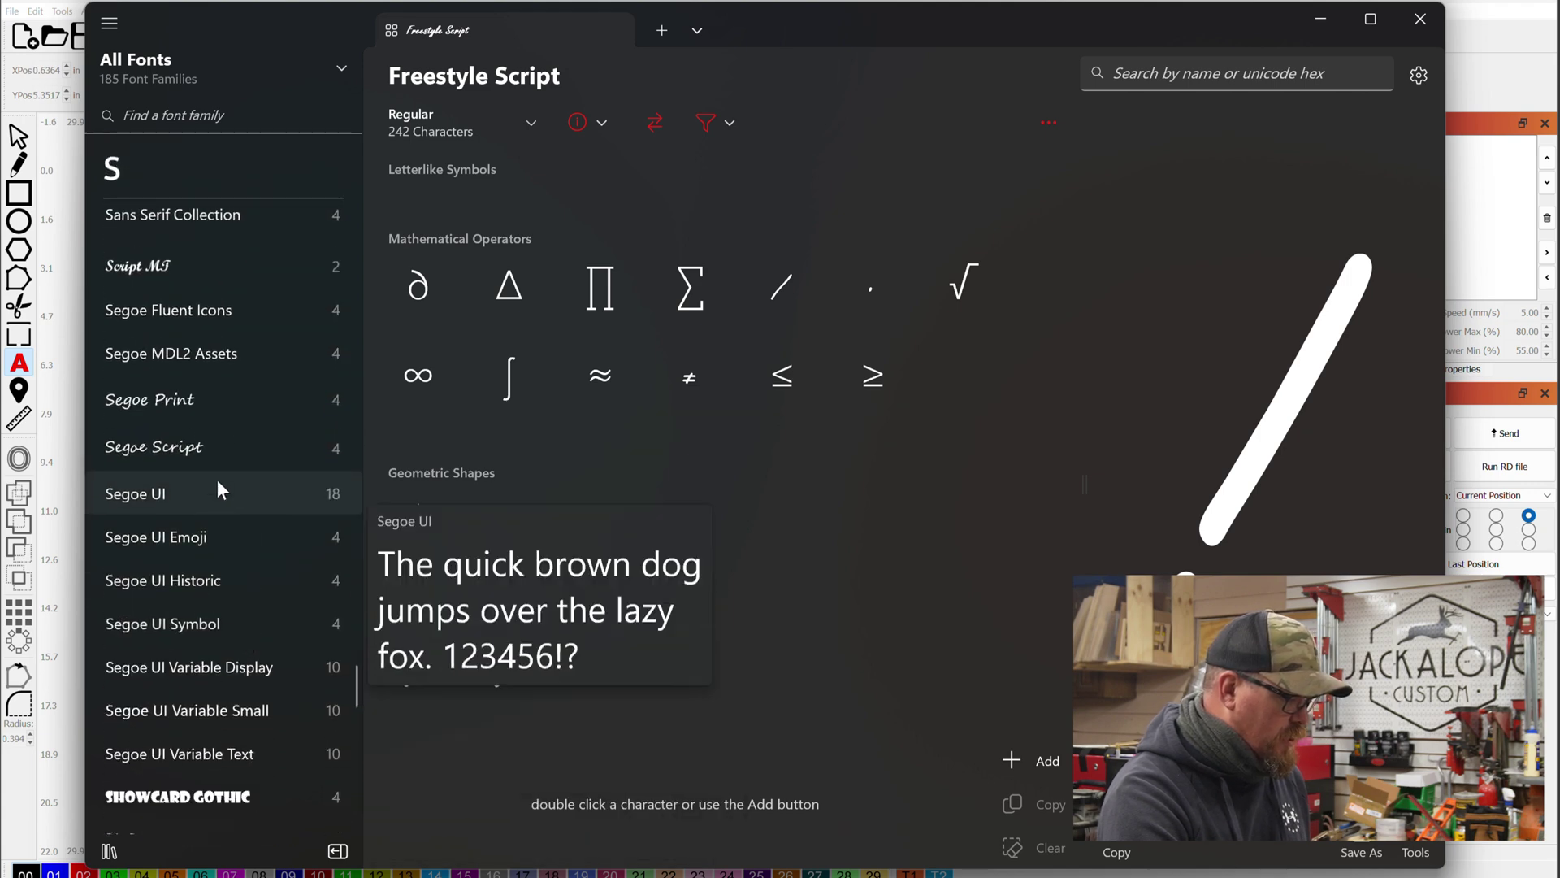
{"action": "scroll", "coordinate": [218, 455], "scroll_direction": "down", "scroll_amount": 8}
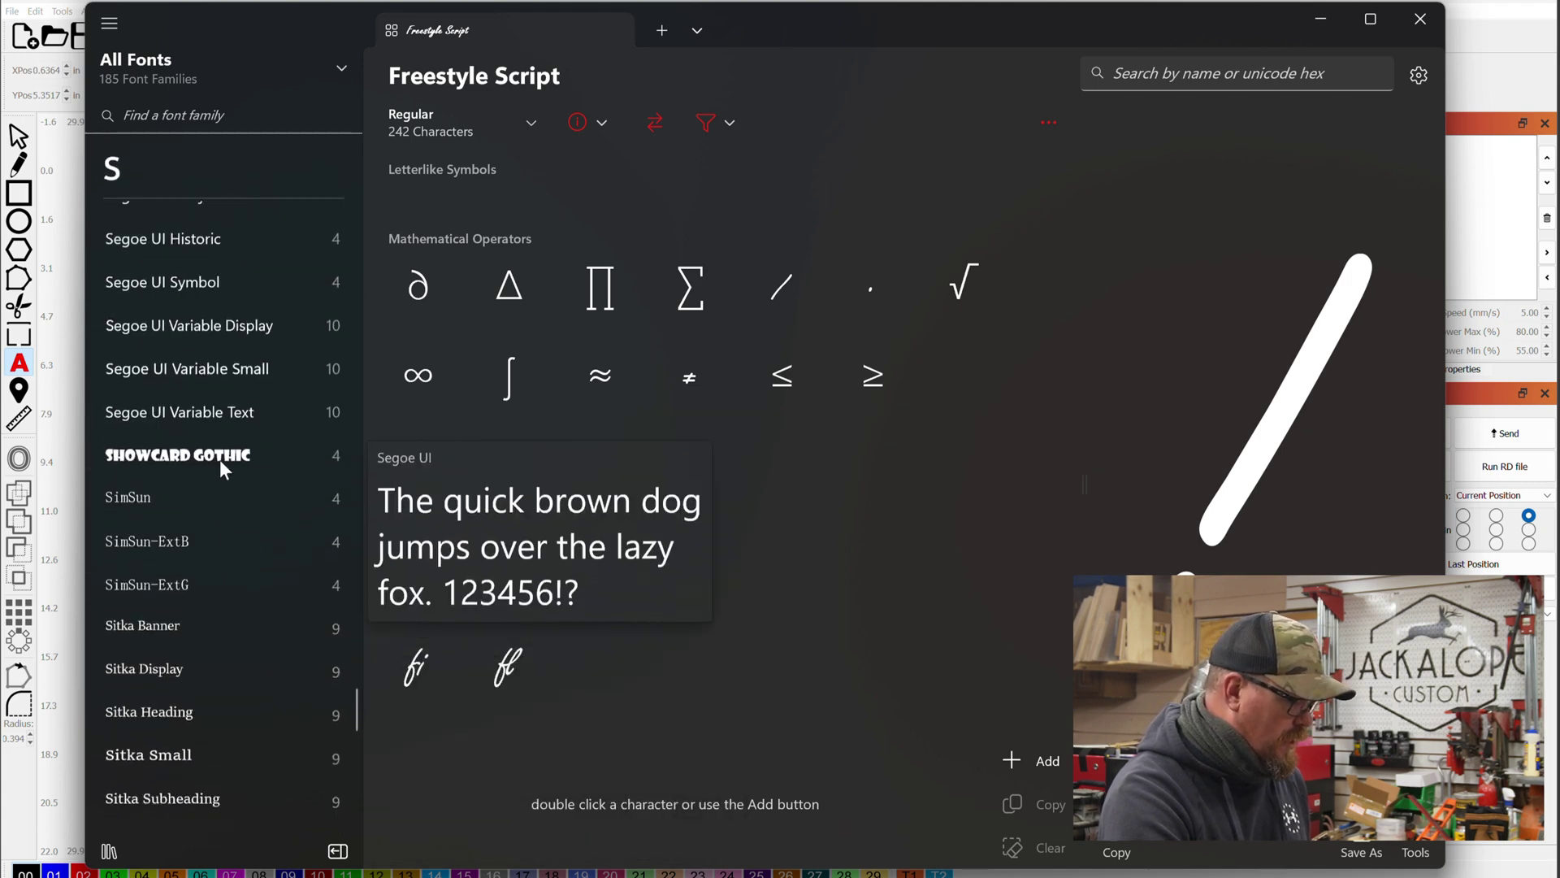
{"action": "scroll", "coordinate": [219, 459], "scroll_direction": "down", "scroll_amount": 8}
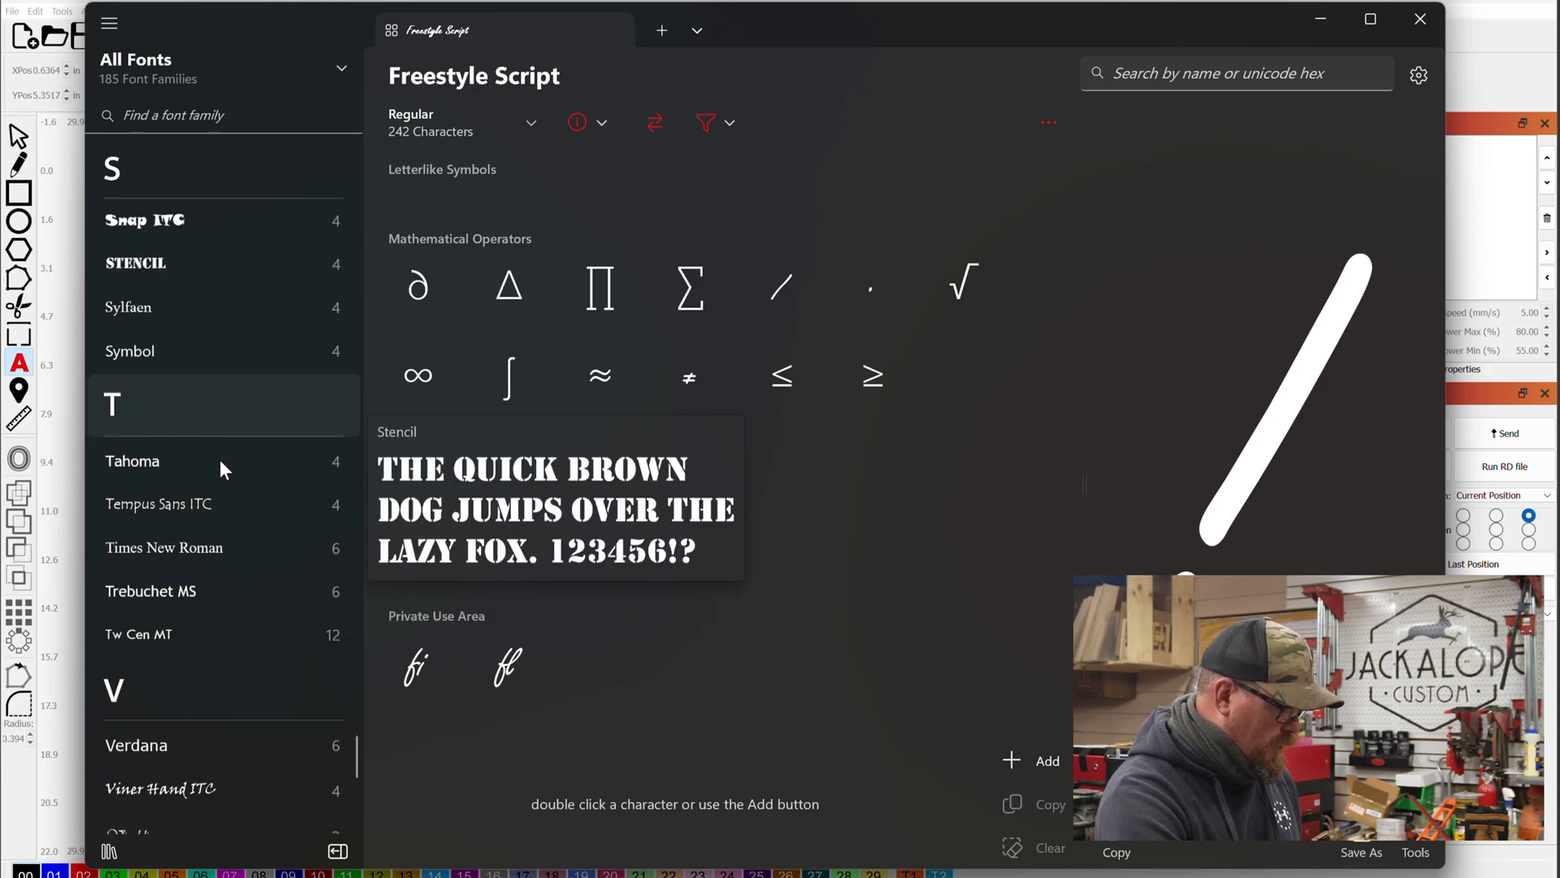
{"action": "left_click", "coordinate": [219, 627]}
{"action": "scroll", "coordinate": [753, 349], "scroll_direction": "down", "scroll_amount": 7}
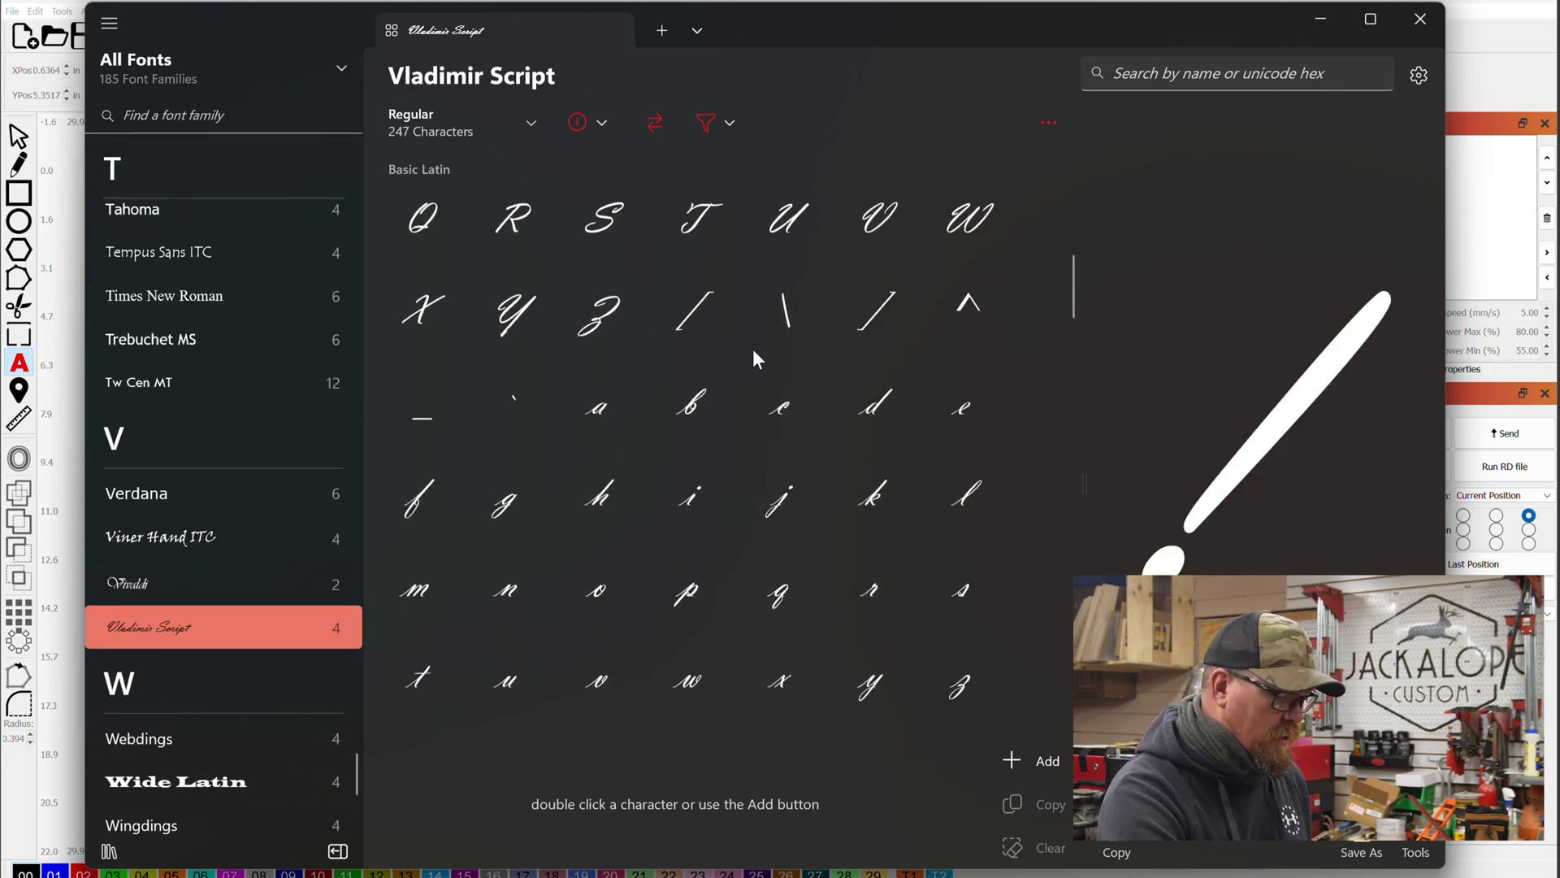
{"action": "scroll", "coordinate": [749, 336], "scroll_direction": "up", "scroll_amount": 2}
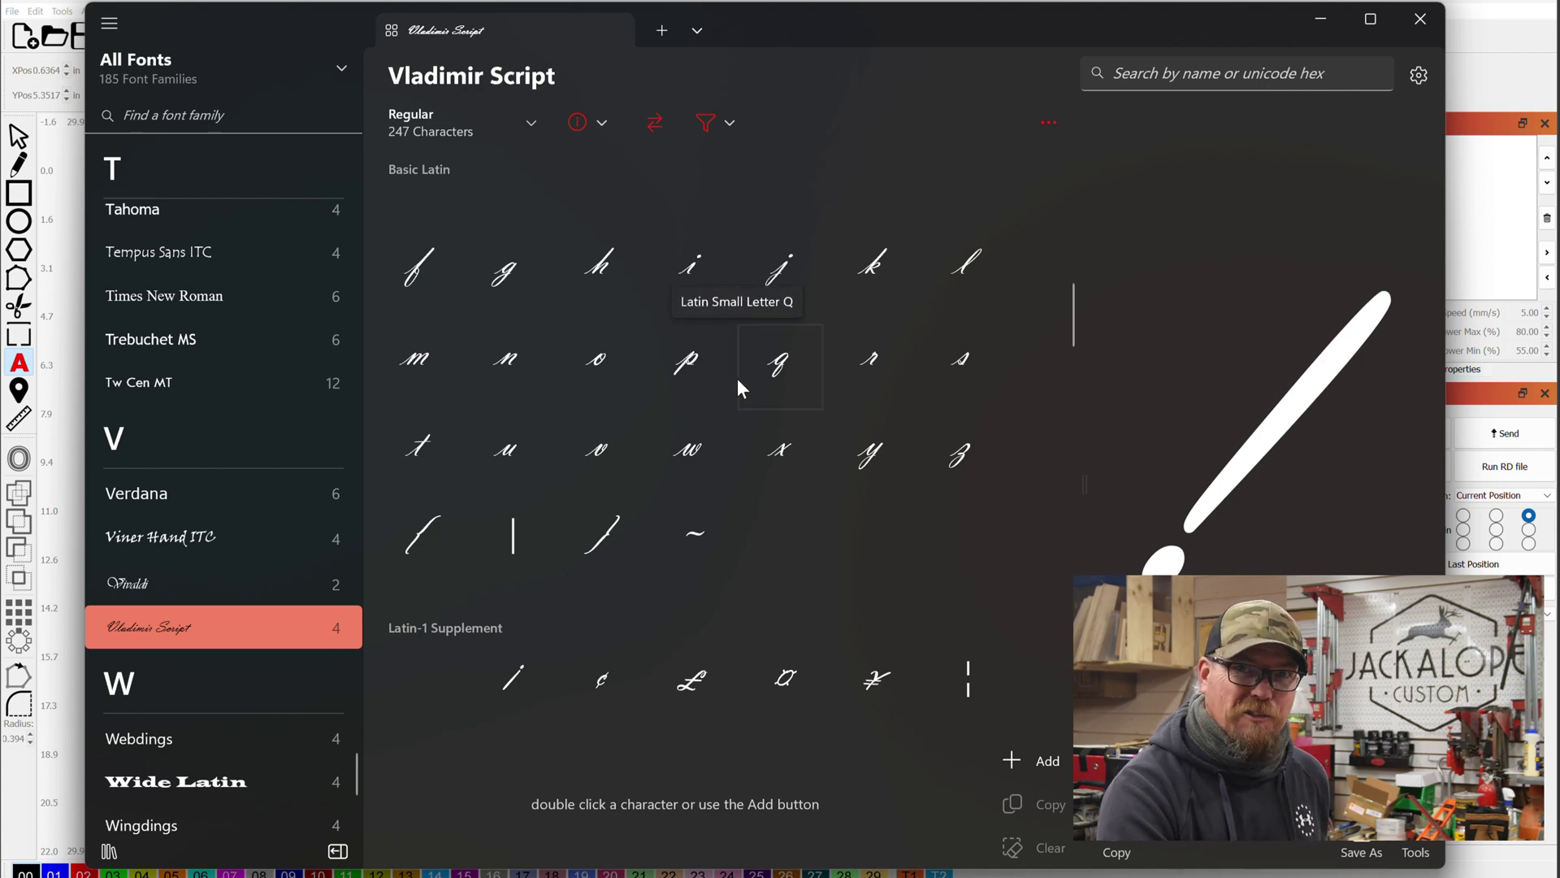
{"action": "scroll", "coordinate": [762, 338], "scroll_direction": "down", "scroll_amount": 5}
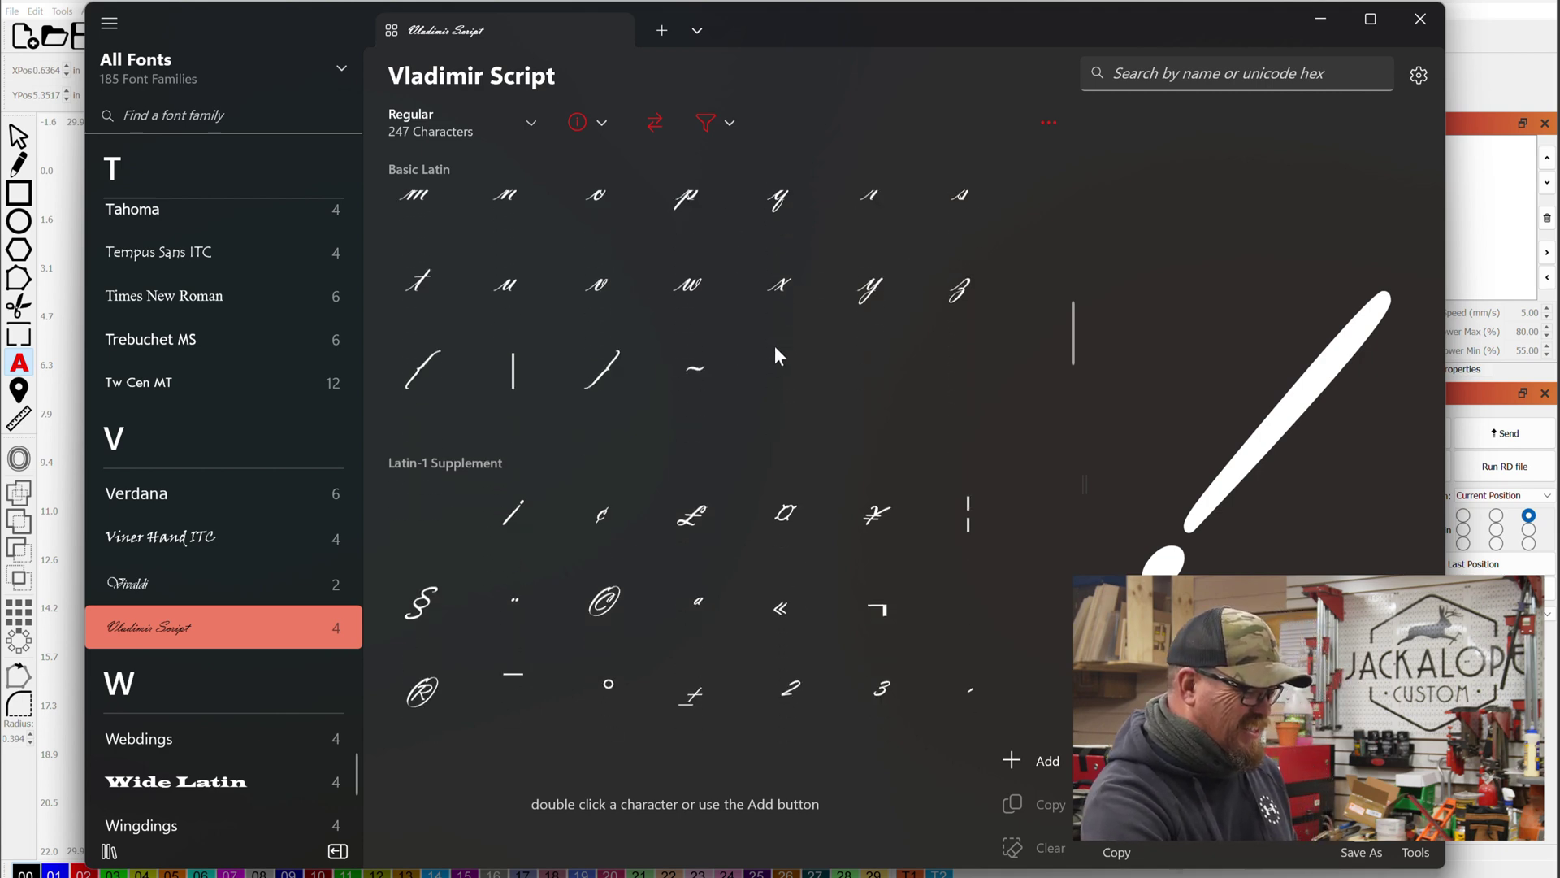
{"action": "scroll", "coordinate": [785, 340], "scroll_direction": "down", "scroll_amount": 10}
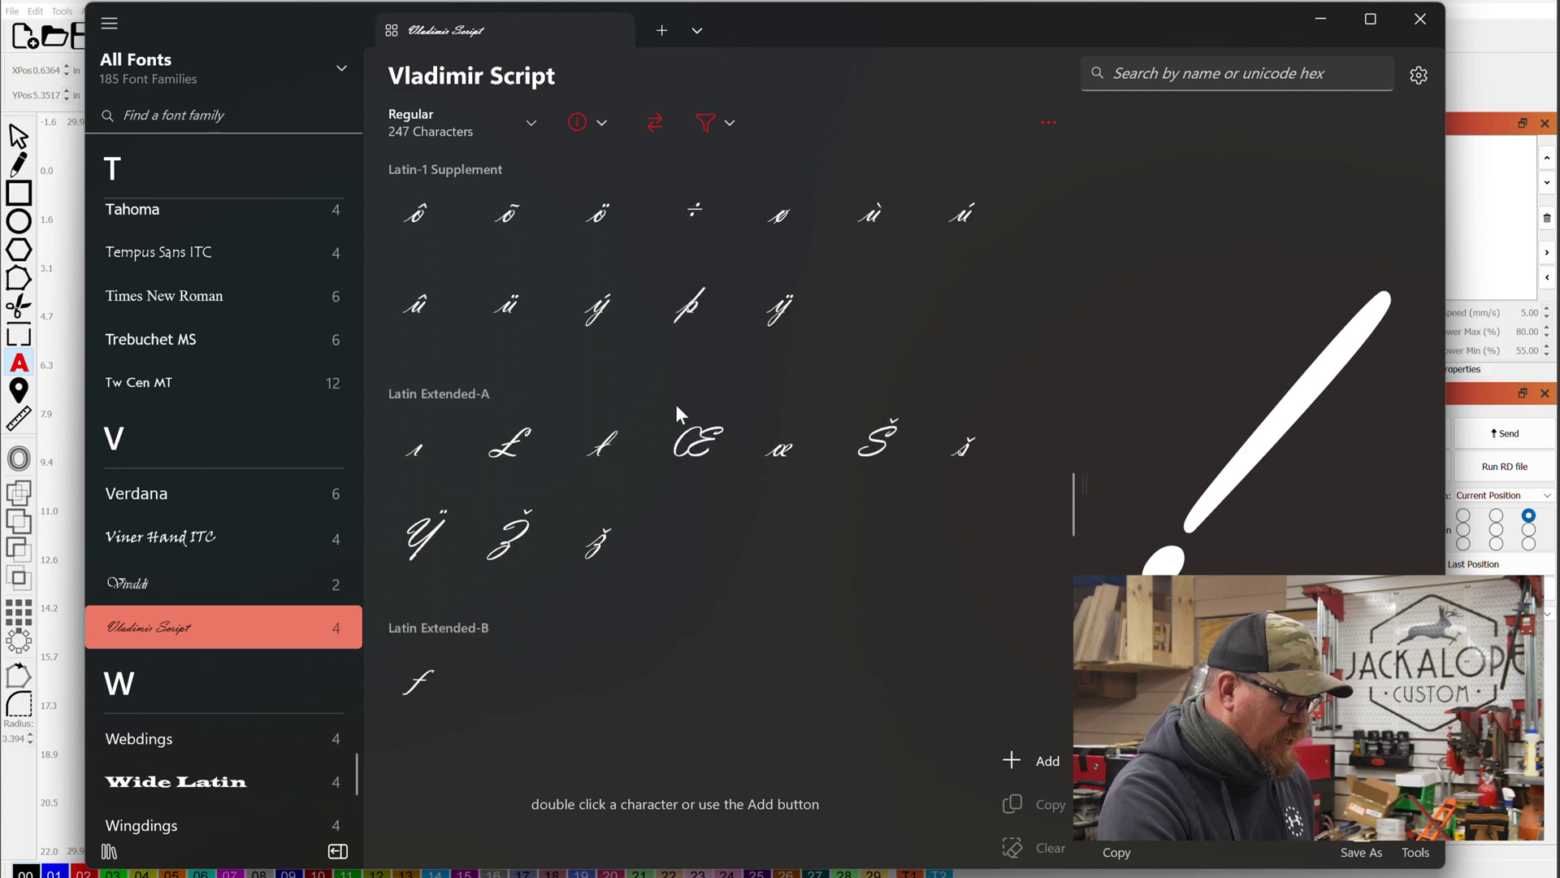
{"action": "scroll", "coordinate": [422, 504], "scroll_direction": "down", "scroll_amount": 3}
{"action": "scroll", "coordinate": [271, 426], "scroll_direction": "down", "scroll_amount": 3}
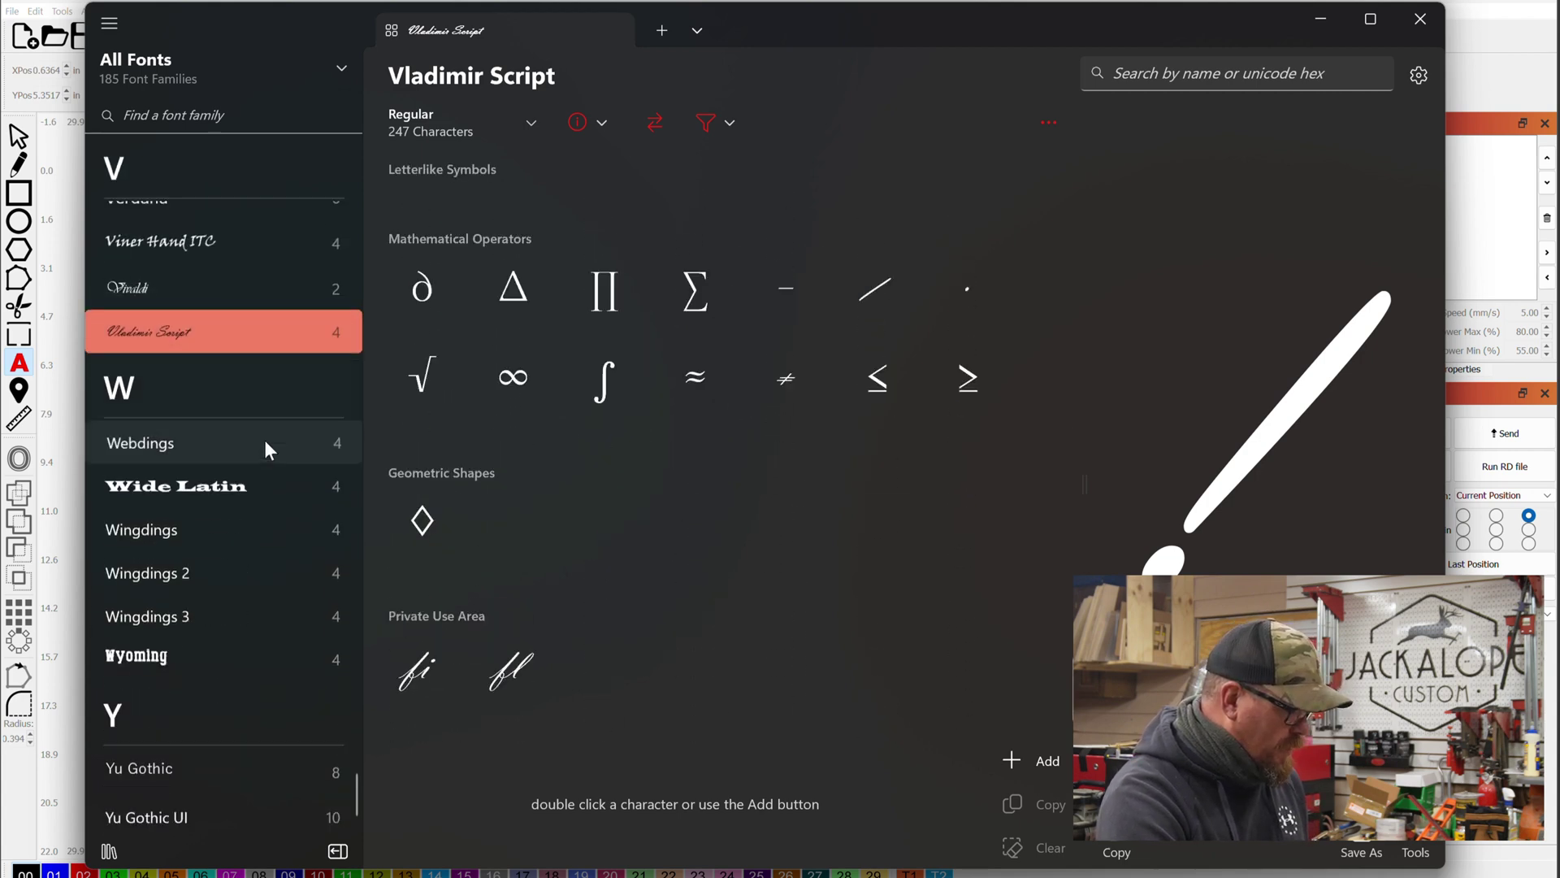
{"action": "scroll", "coordinate": [244, 483], "scroll_direction": "up", "scroll_amount": 6}
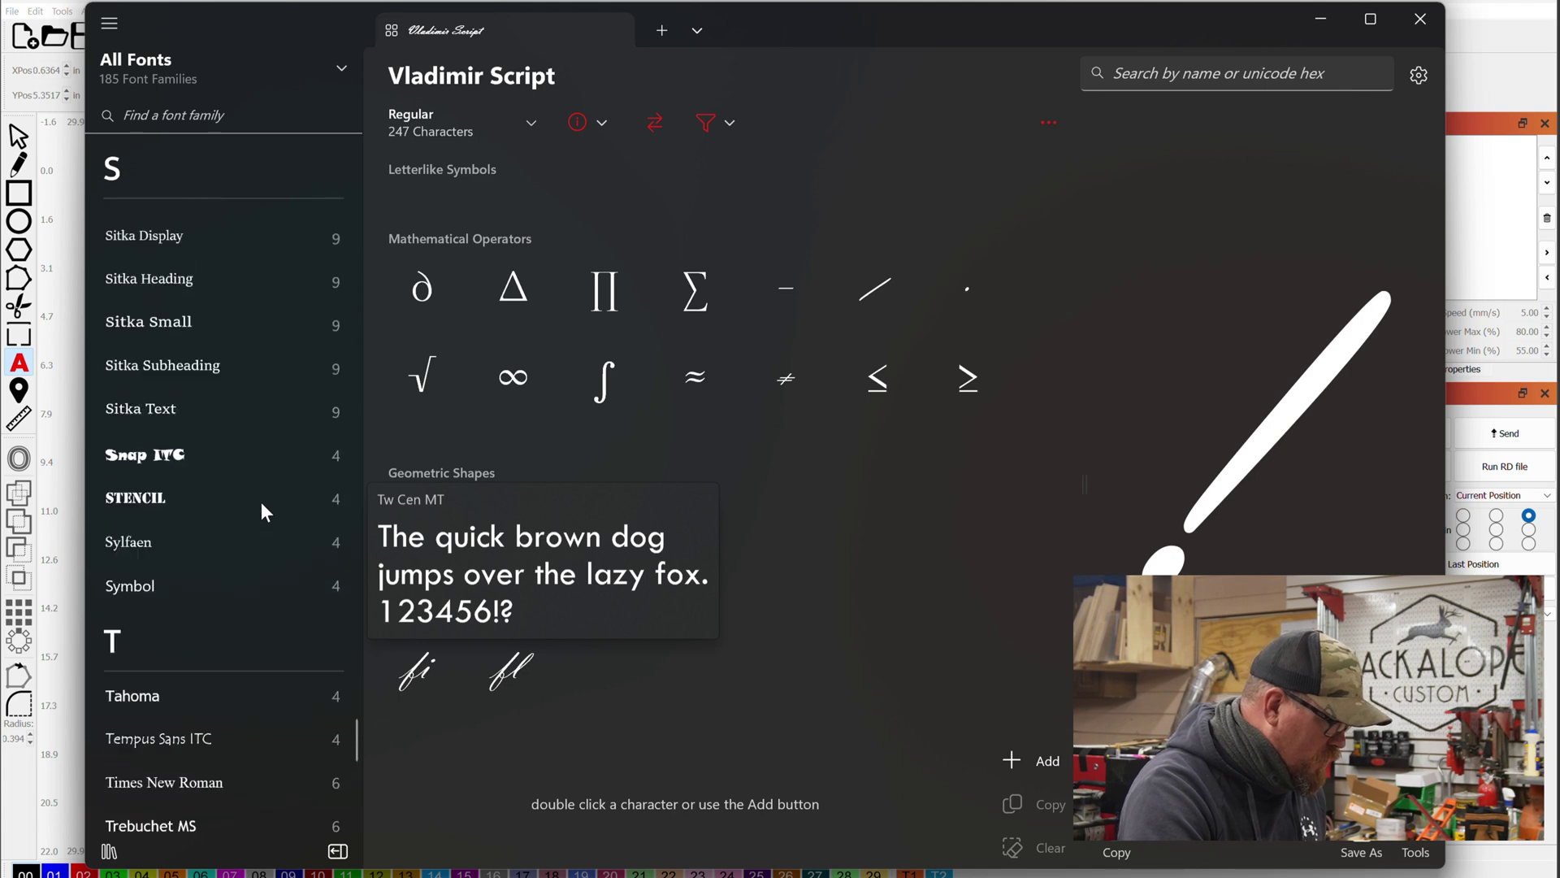
{"action": "scroll", "coordinate": [260, 498], "scroll_direction": "up", "scroll_amount": 5}
Step: Show Parchment's glyphs, preview its ornate capital N, then move to Papyrus
{"action": "left_click", "coordinate": [244, 284]}
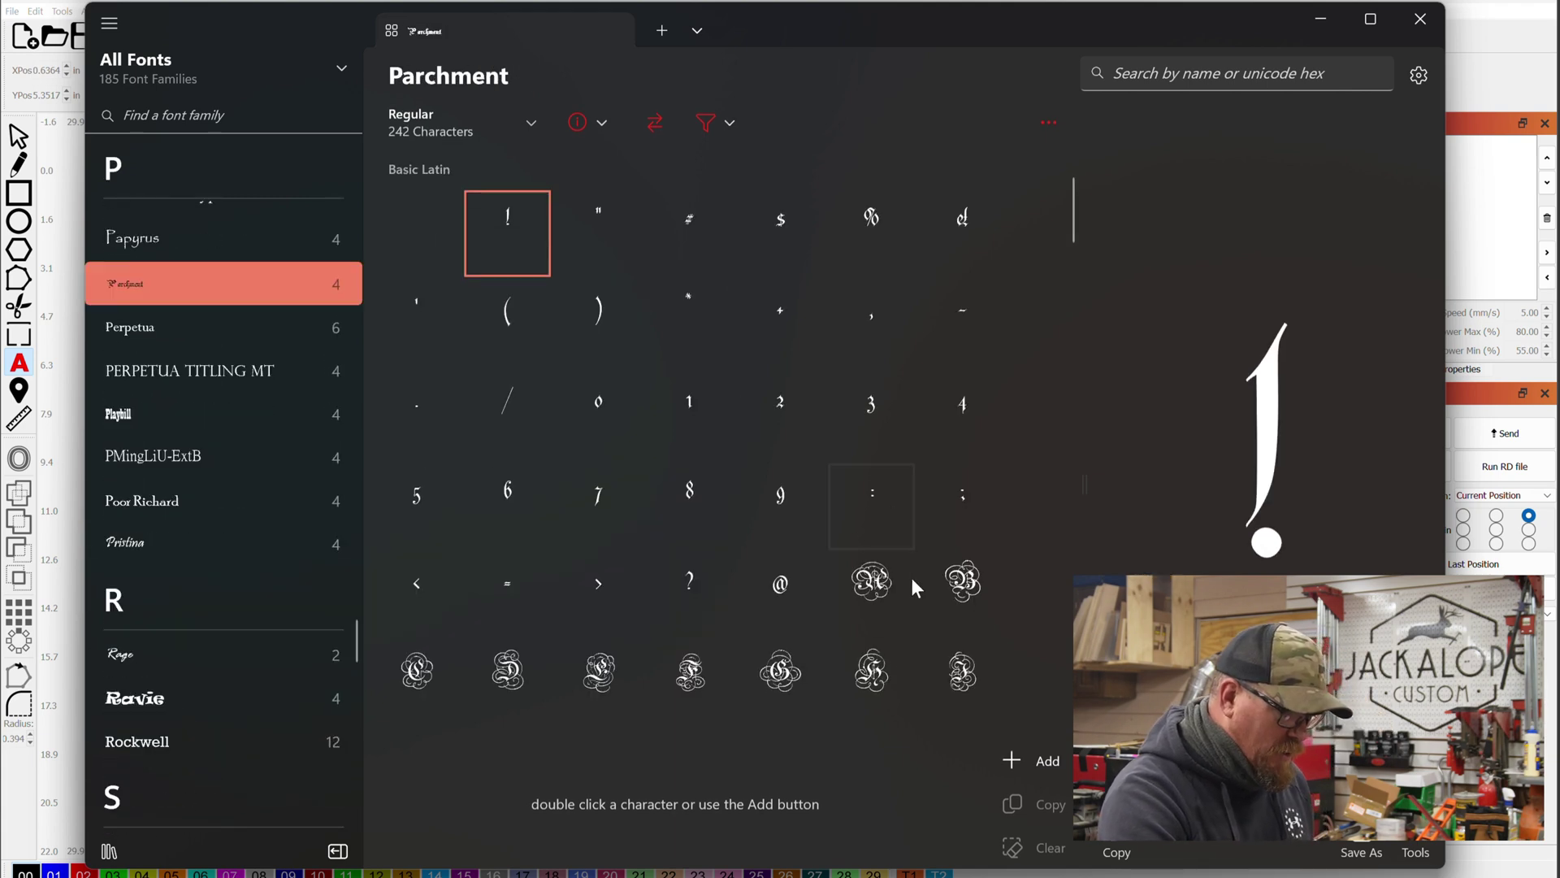
{"action": "scroll", "coordinate": [893, 561], "scroll_direction": "down", "scroll_amount": 3}
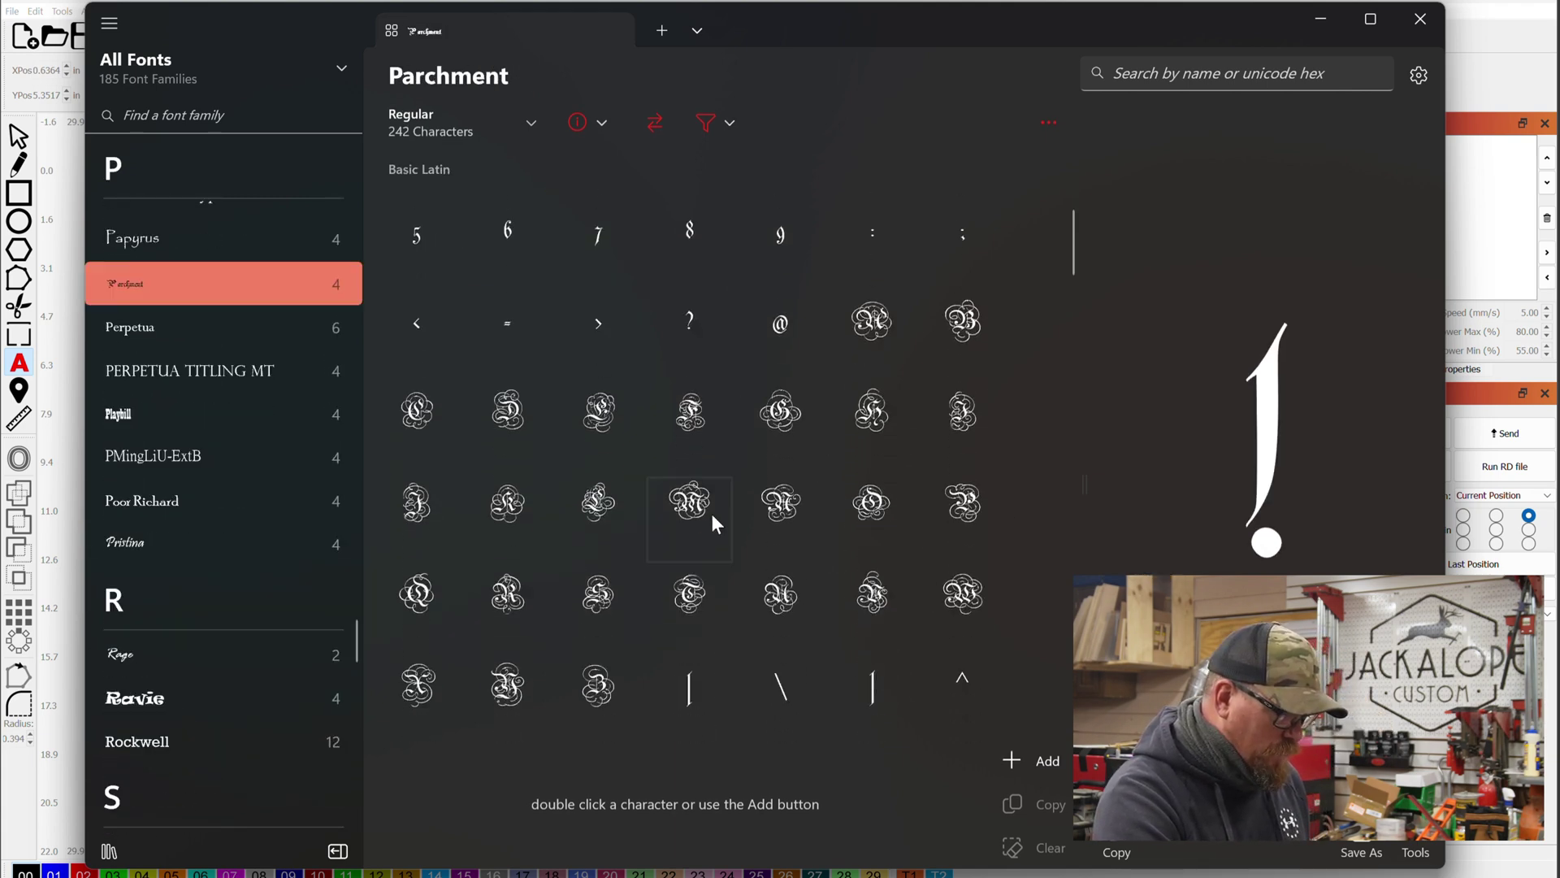
{"action": "left_click", "coordinate": [772, 511]}
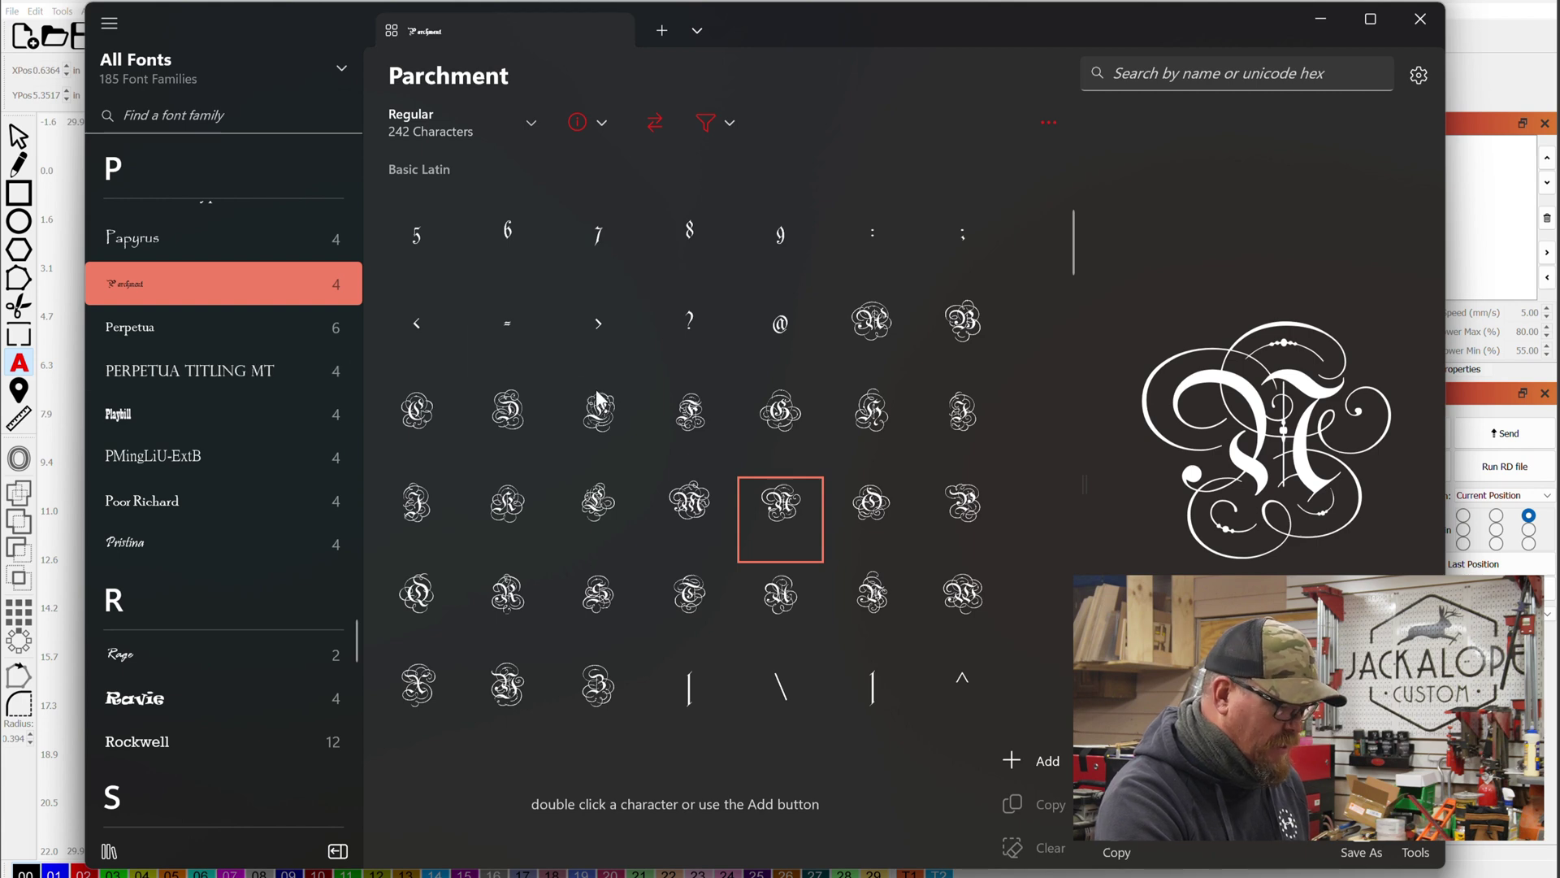
{"action": "scroll", "coordinate": [618, 406], "scroll_direction": "down", "scroll_amount": 3}
{"action": "scroll", "coordinate": [638, 423], "scroll_direction": "down", "scroll_amount": 10}
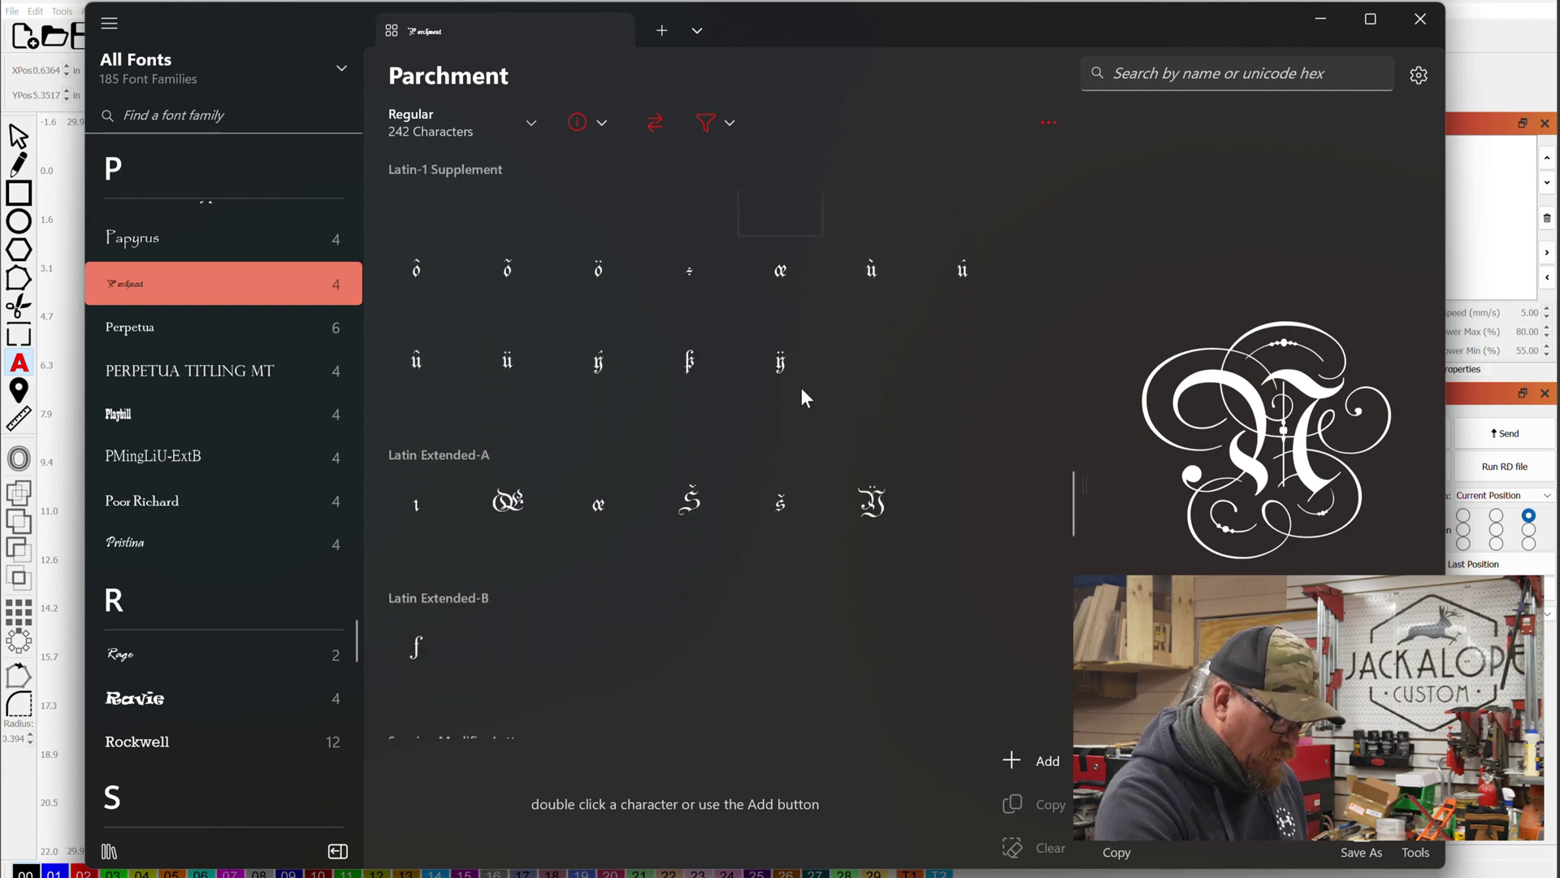
{"action": "scroll", "coordinate": [572, 440], "scroll_direction": "down", "scroll_amount": 12}
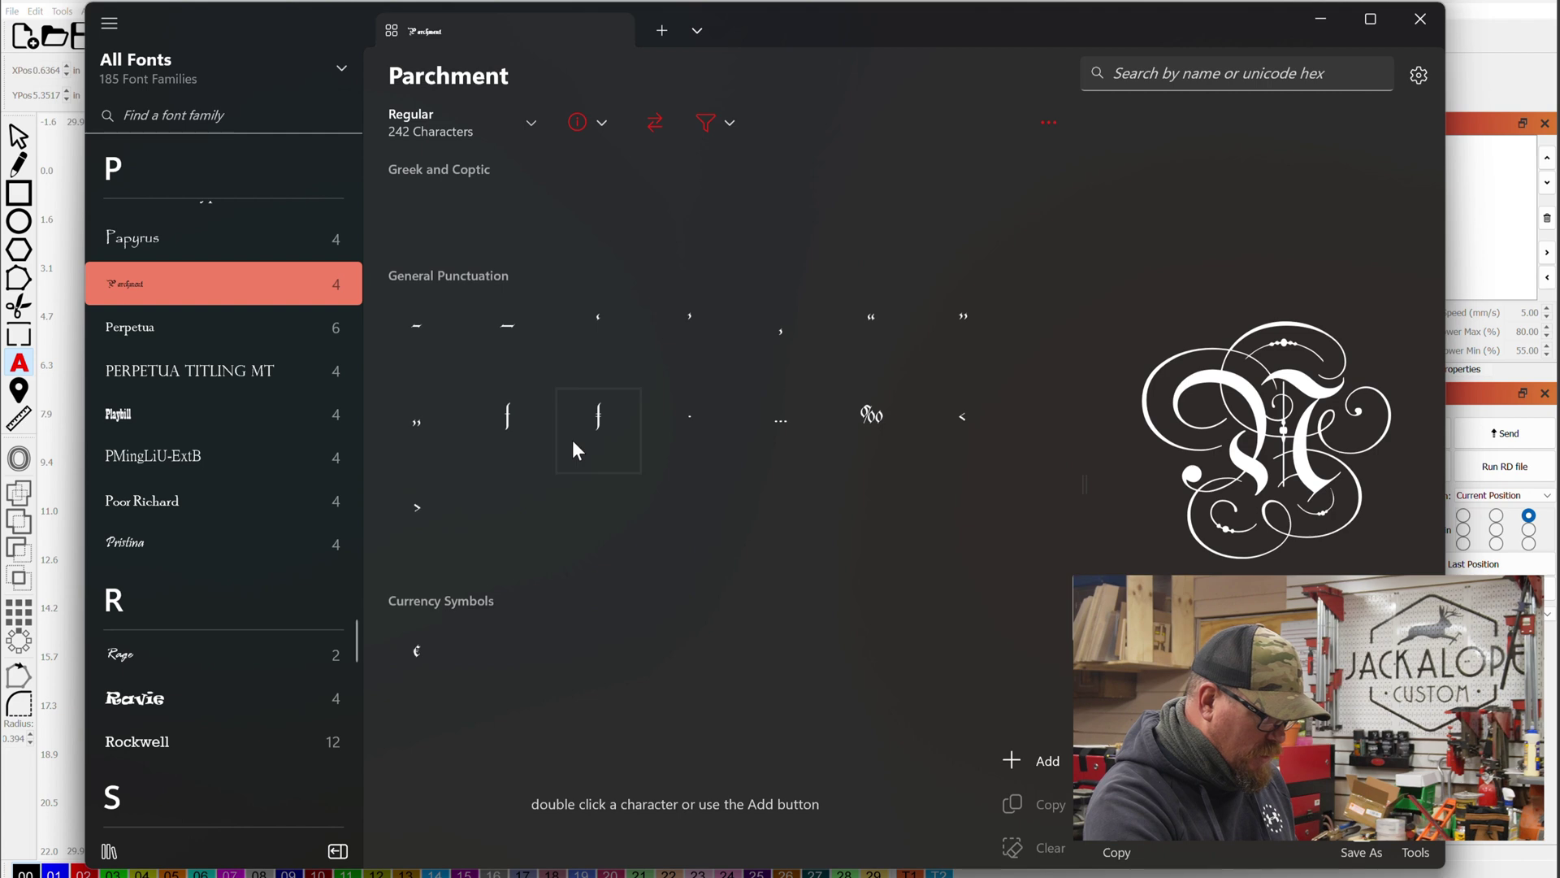
{"action": "key", "text": "Up"}
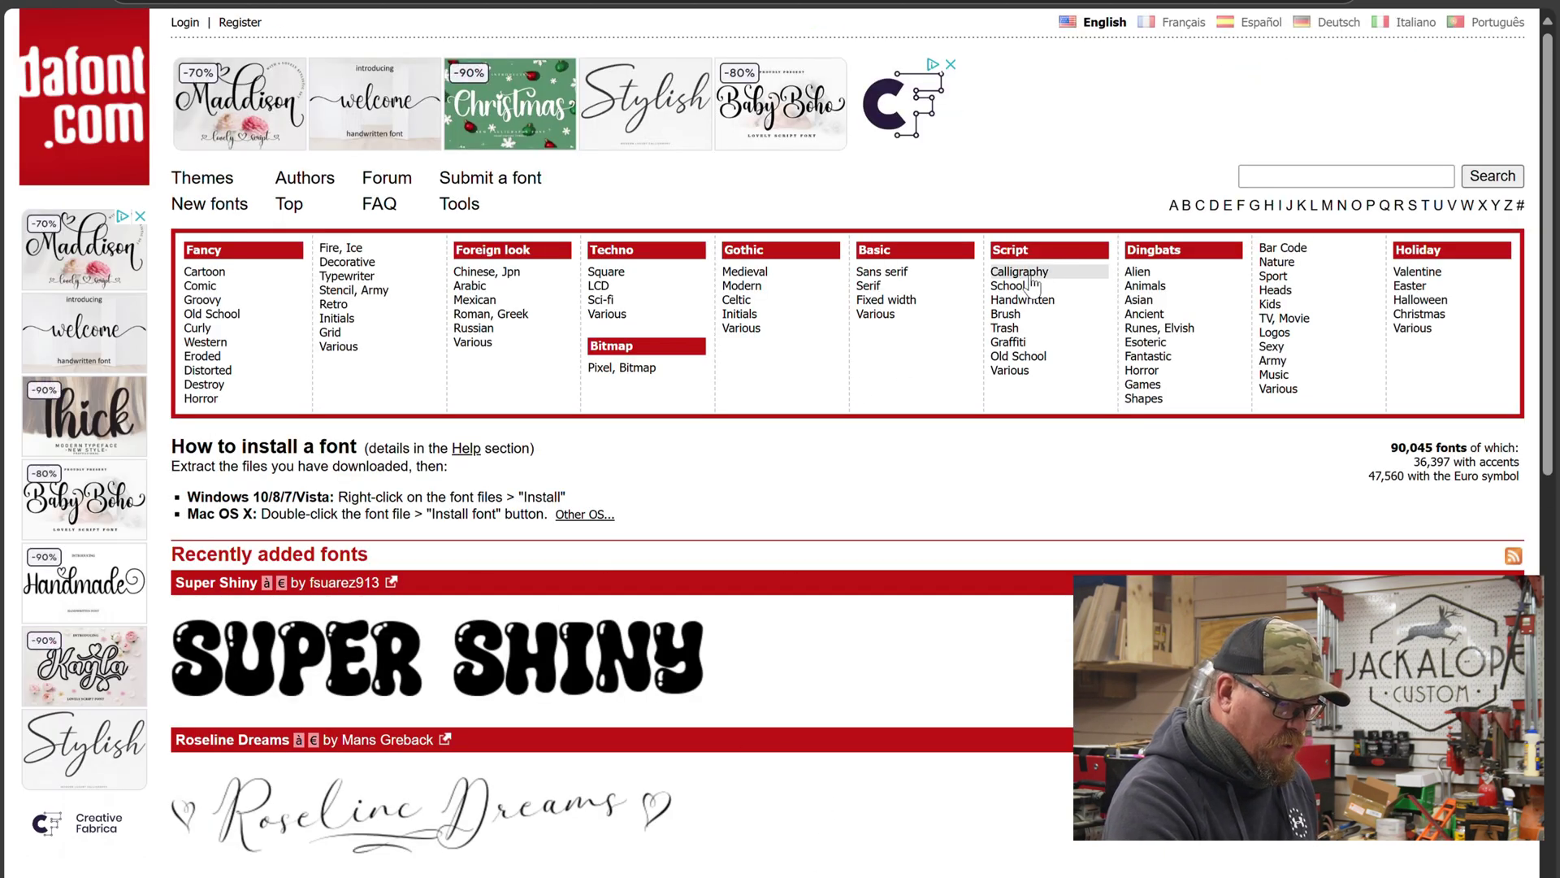
Step: Browse DaFont's Script category listings and open the Adelia font's page
{"action": "left_click", "coordinate": [1010, 251]}
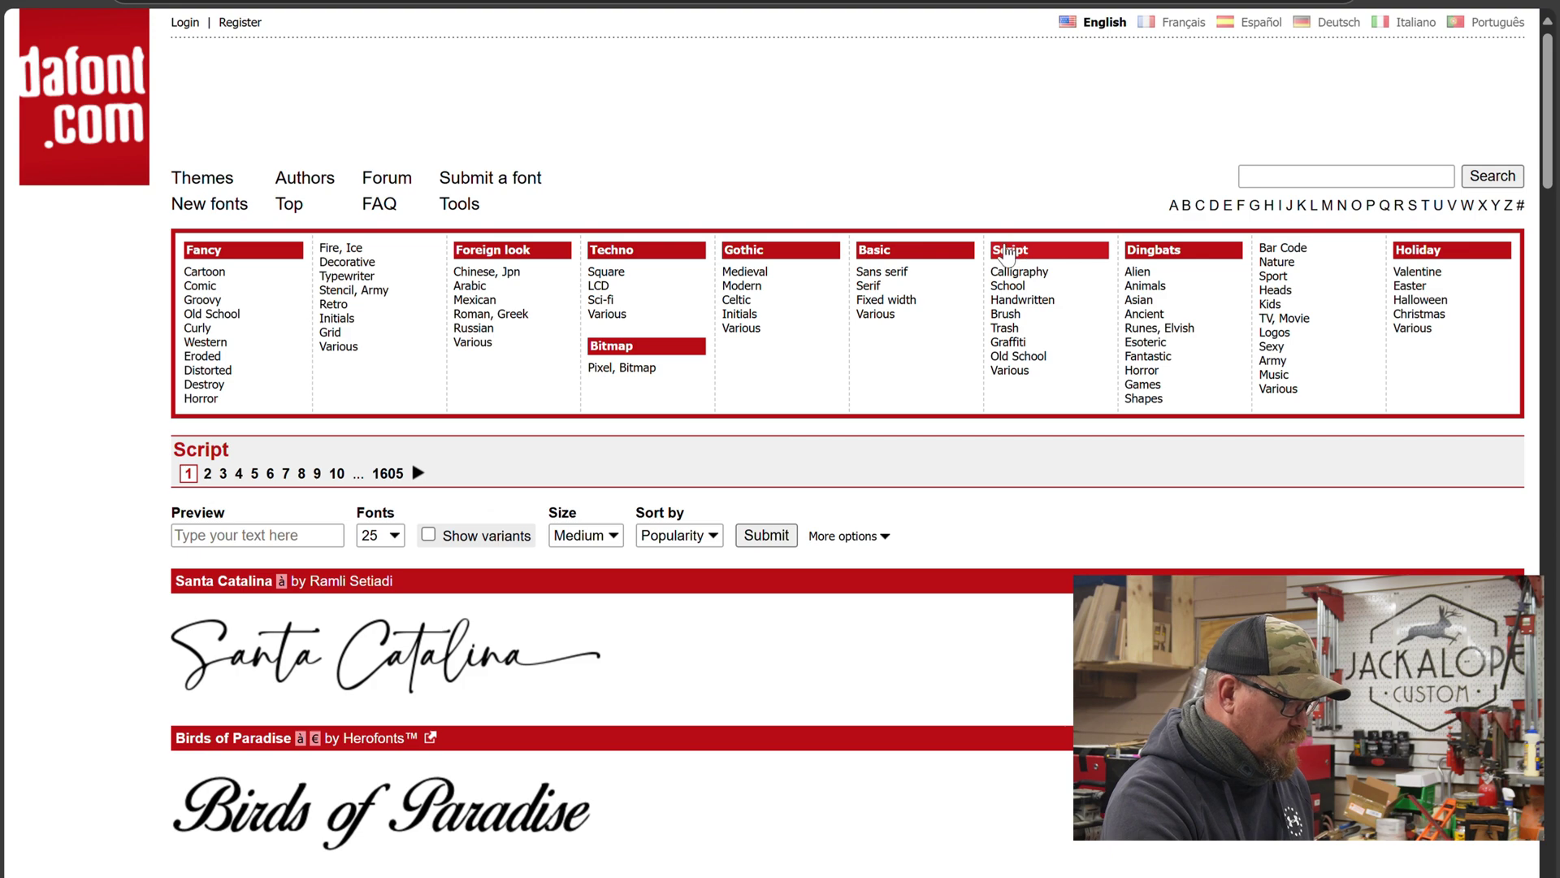
{"action": "scroll", "coordinate": [894, 537], "scroll_direction": "down", "scroll_amount": 15}
{"action": "scroll", "coordinate": [893, 538], "scroll_direction": "down", "scroll_amount": 8}
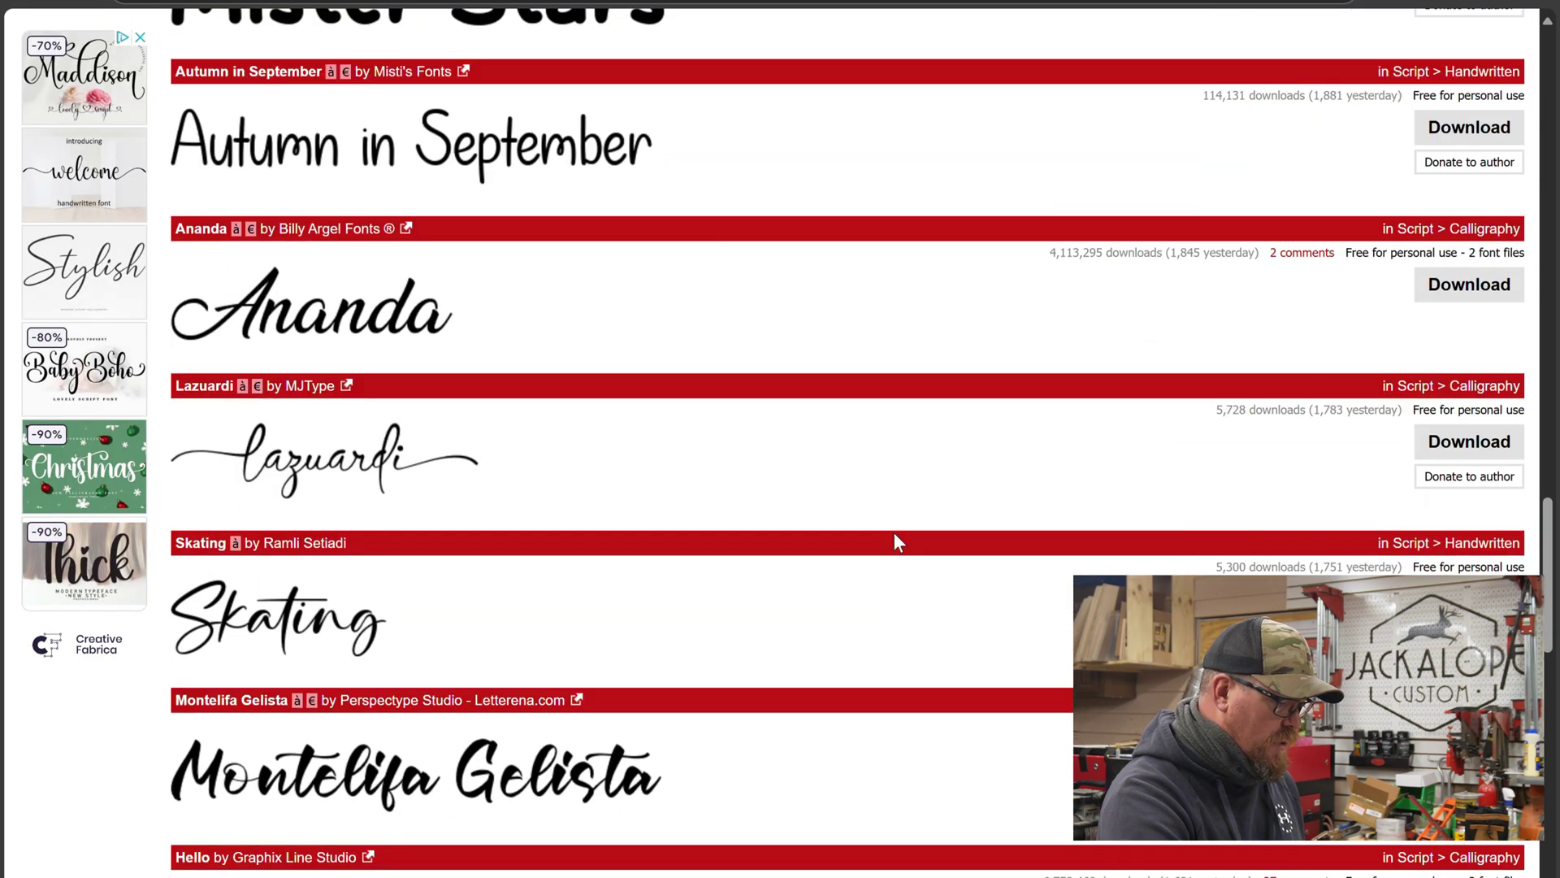
{"action": "scroll", "coordinate": [894, 536], "scroll_direction": "up", "scroll_amount": 12}
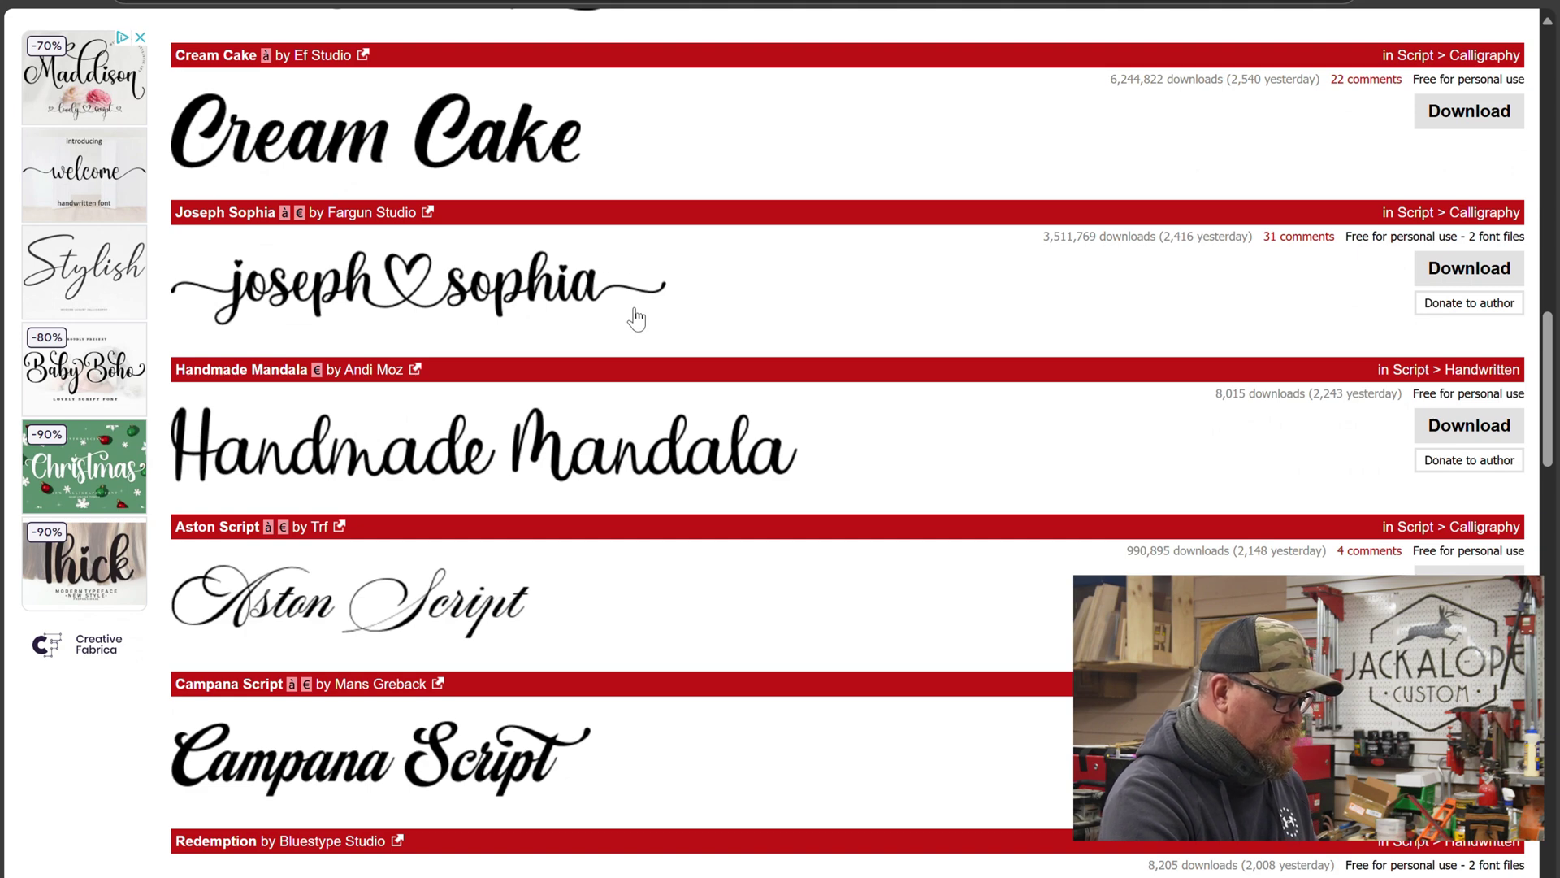
{"action": "scroll", "coordinate": [755, 353], "scroll_direction": "up", "scroll_amount": 1}
{"action": "scroll", "coordinate": [755, 349], "scroll_direction": "up", "scroll_amount": 8}
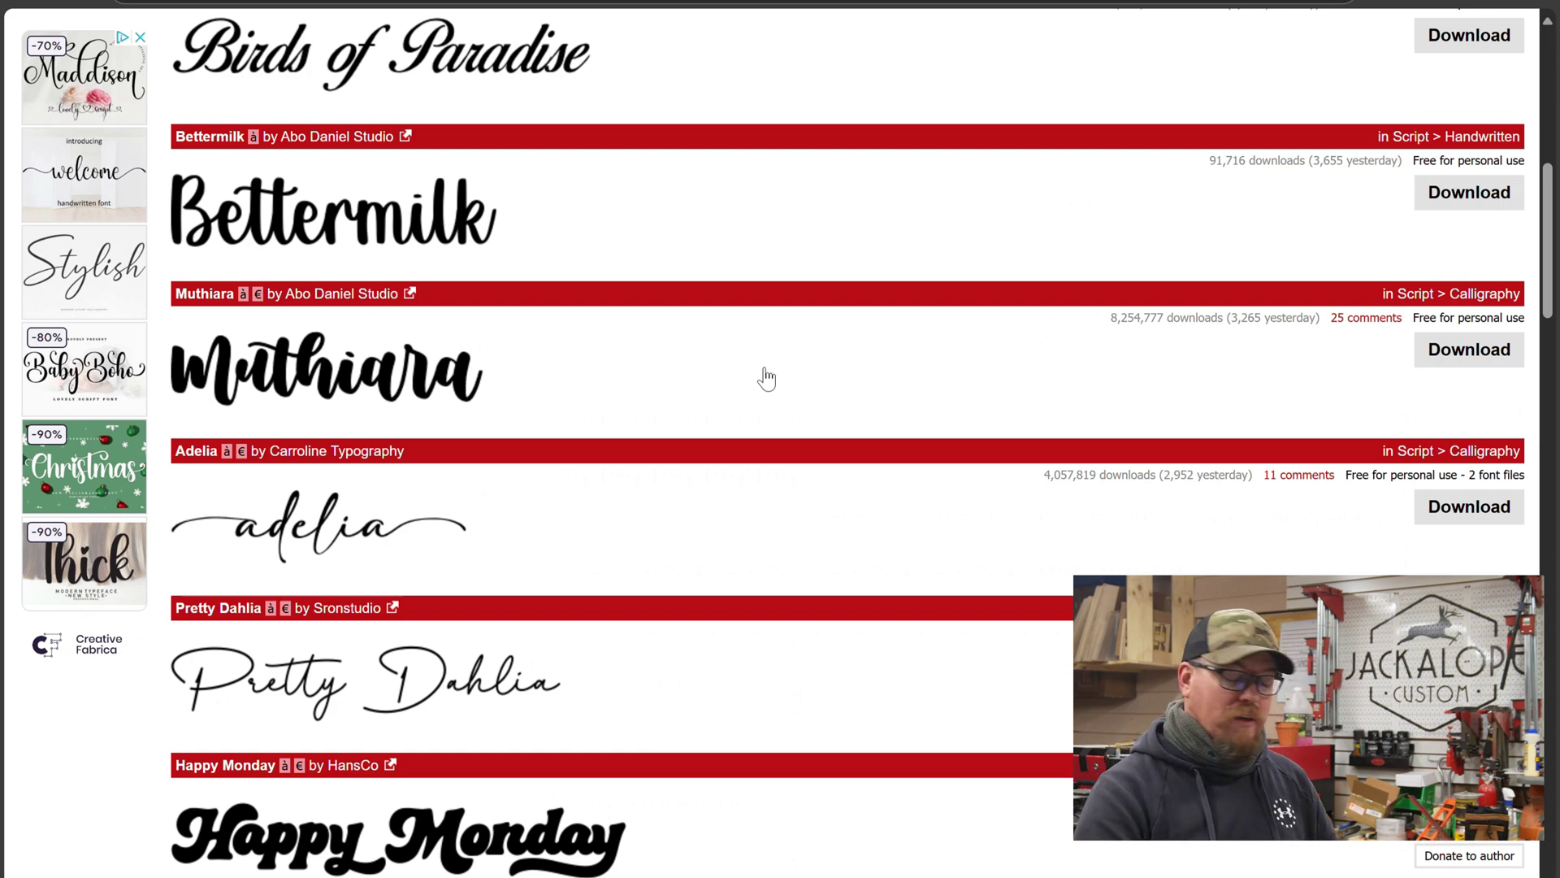
{"action": "left_click", "coordinate": [322, 544]}
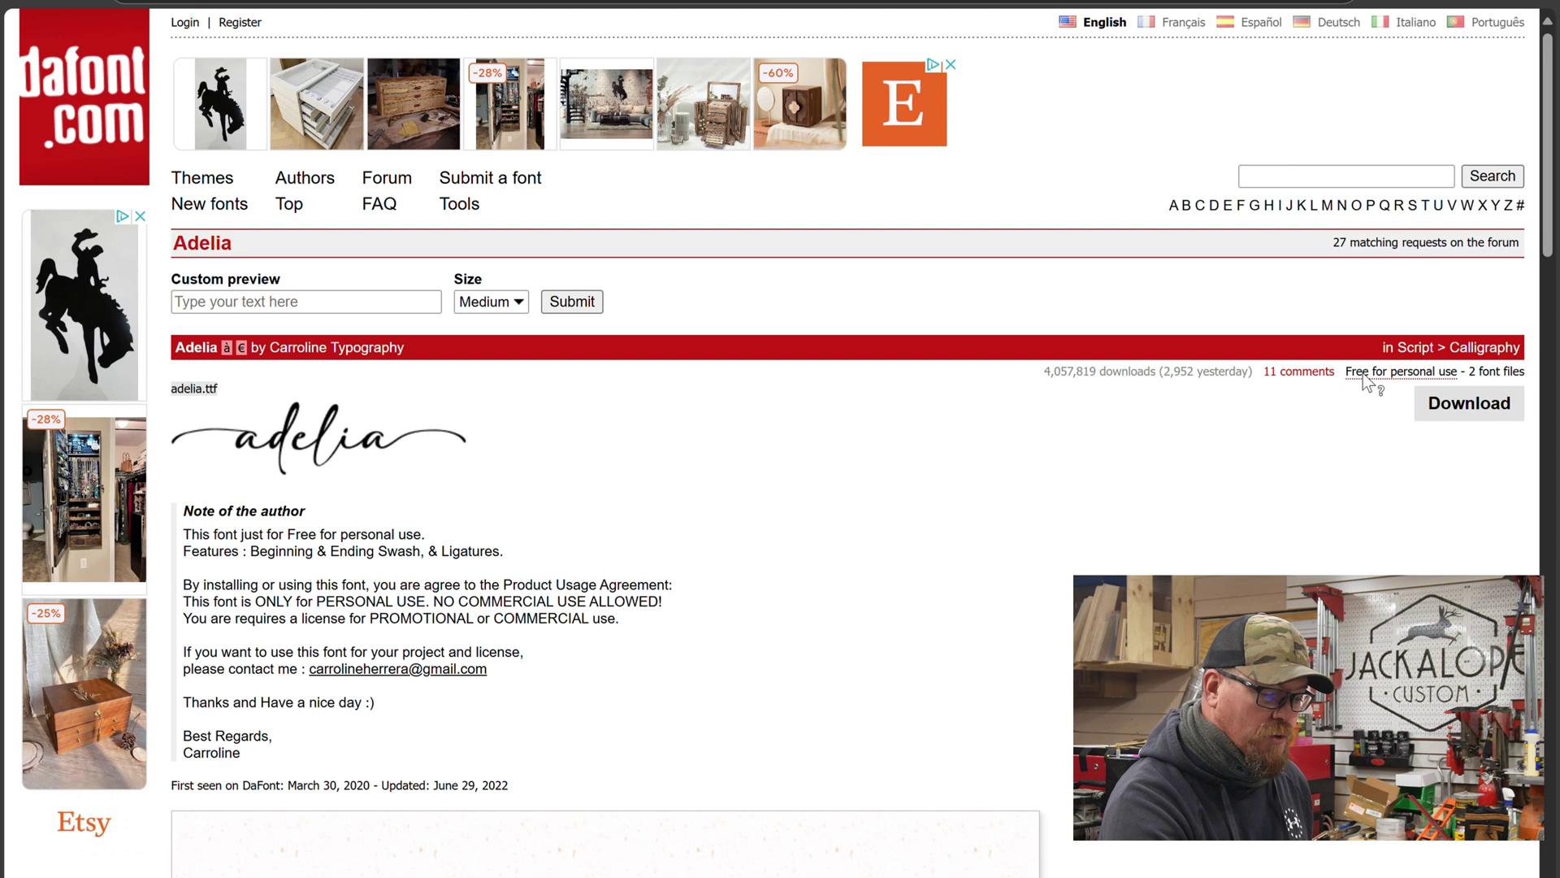
Step: Highlight Adelia's personal-use and commercial licence lines, then view all 351 glyphs
{"action": "left_click_drag", "start_coordinate": [213, 585], "coordinate": [666, 585]}
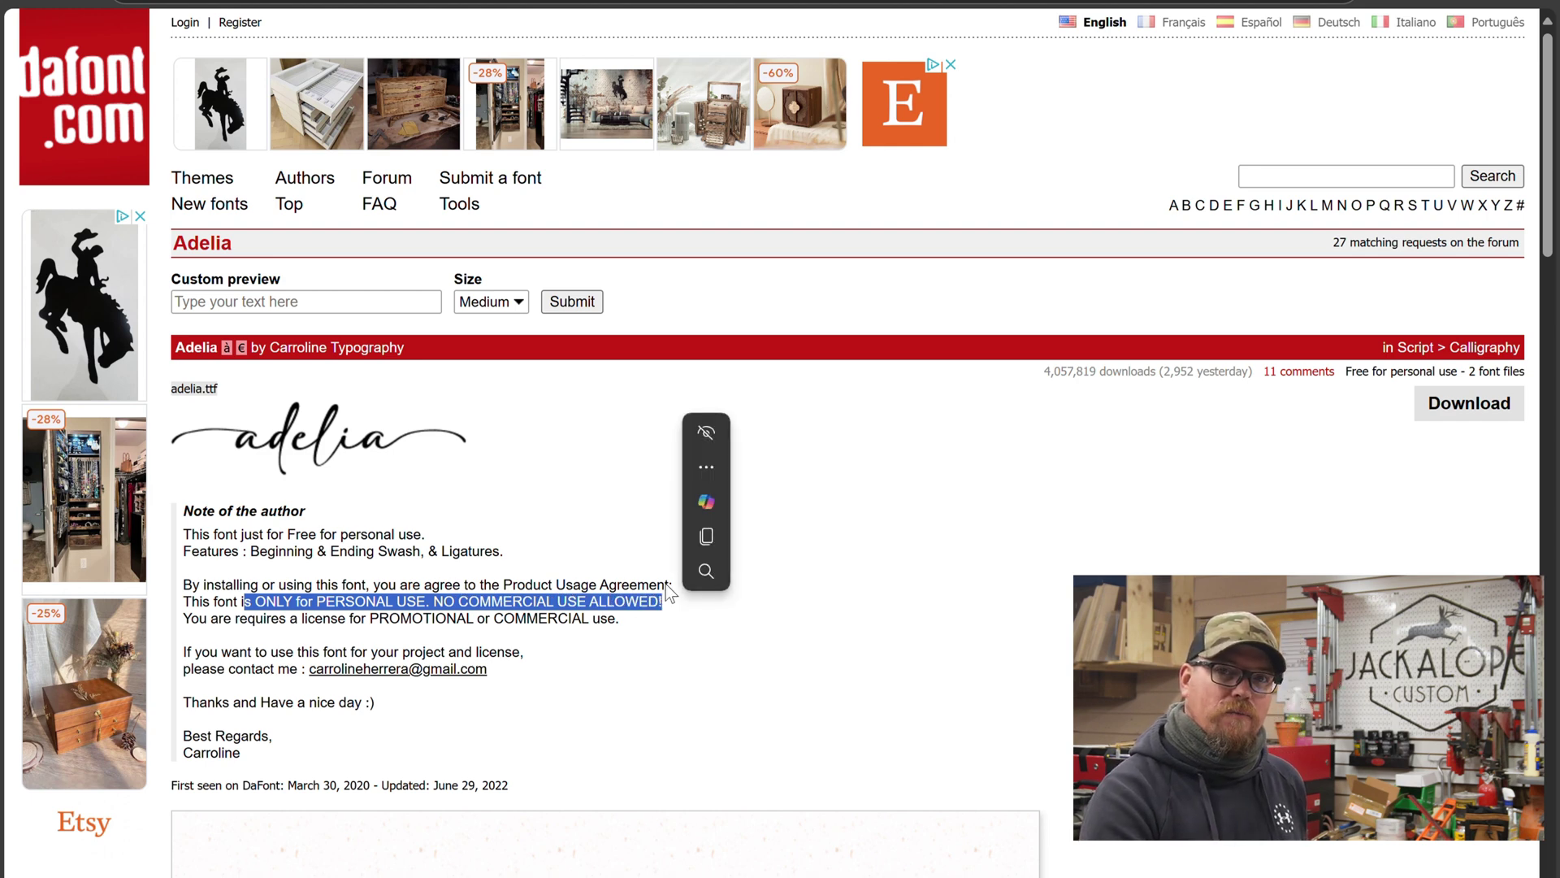
{"action": "left_click_drag", "start_coordinate": [224, 618], "coordinate": [622, 618]}
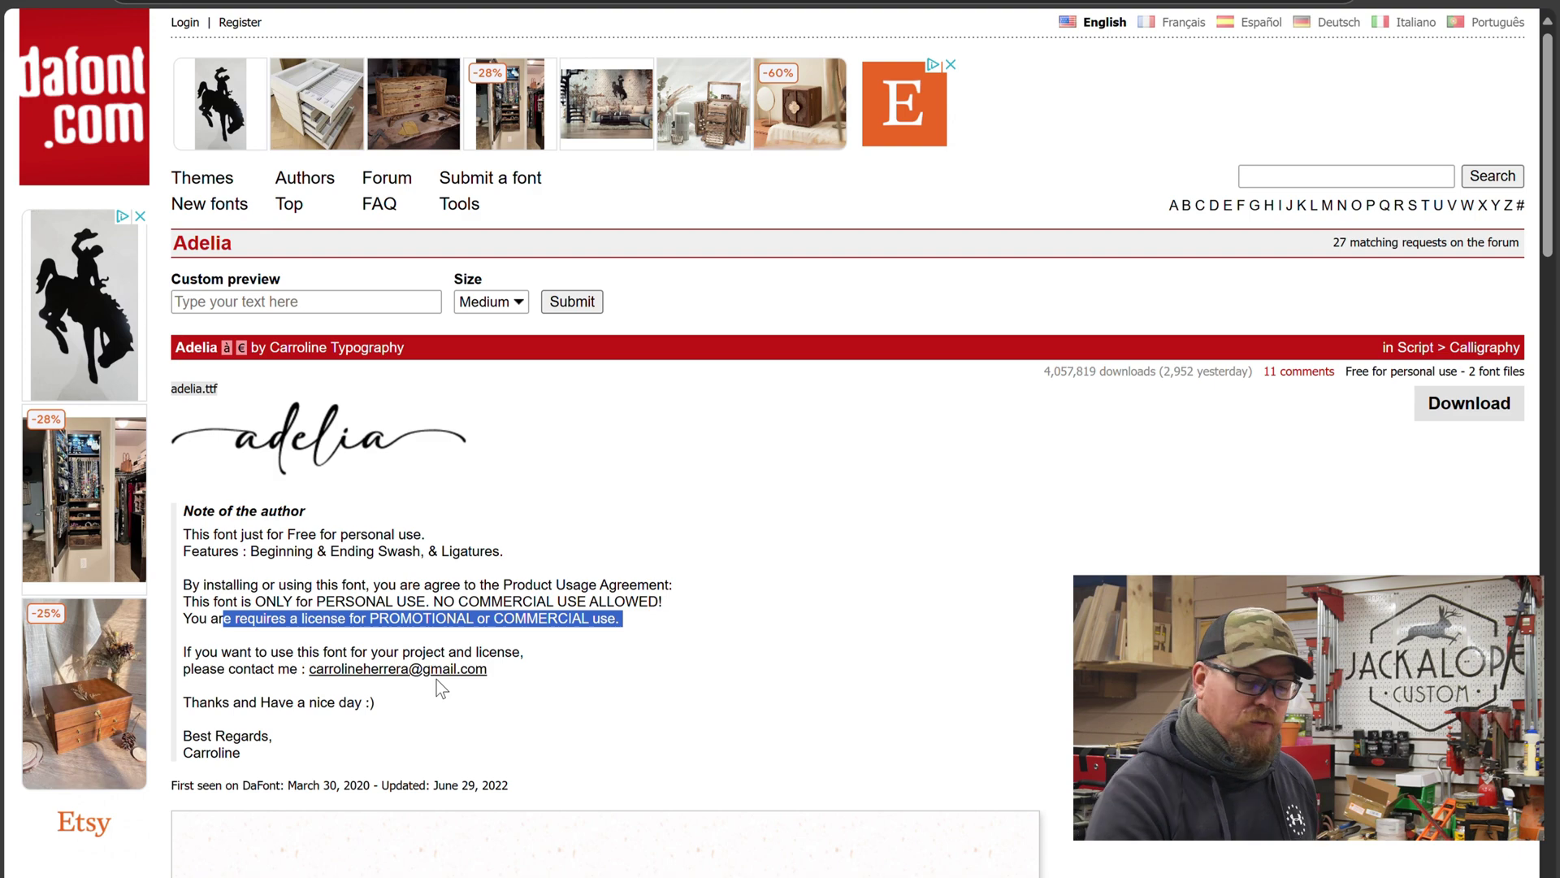
{"action": "scroll", "coordinate": [436, 679], "scroll_direction": "down", "scroll_amount": 15}
{"action": "scroll", "coordinate": [650, 422], "scroll_direction": "down", "scroll_amount": 2}
{"action": "left_click", "coordinate": [282, 723]}
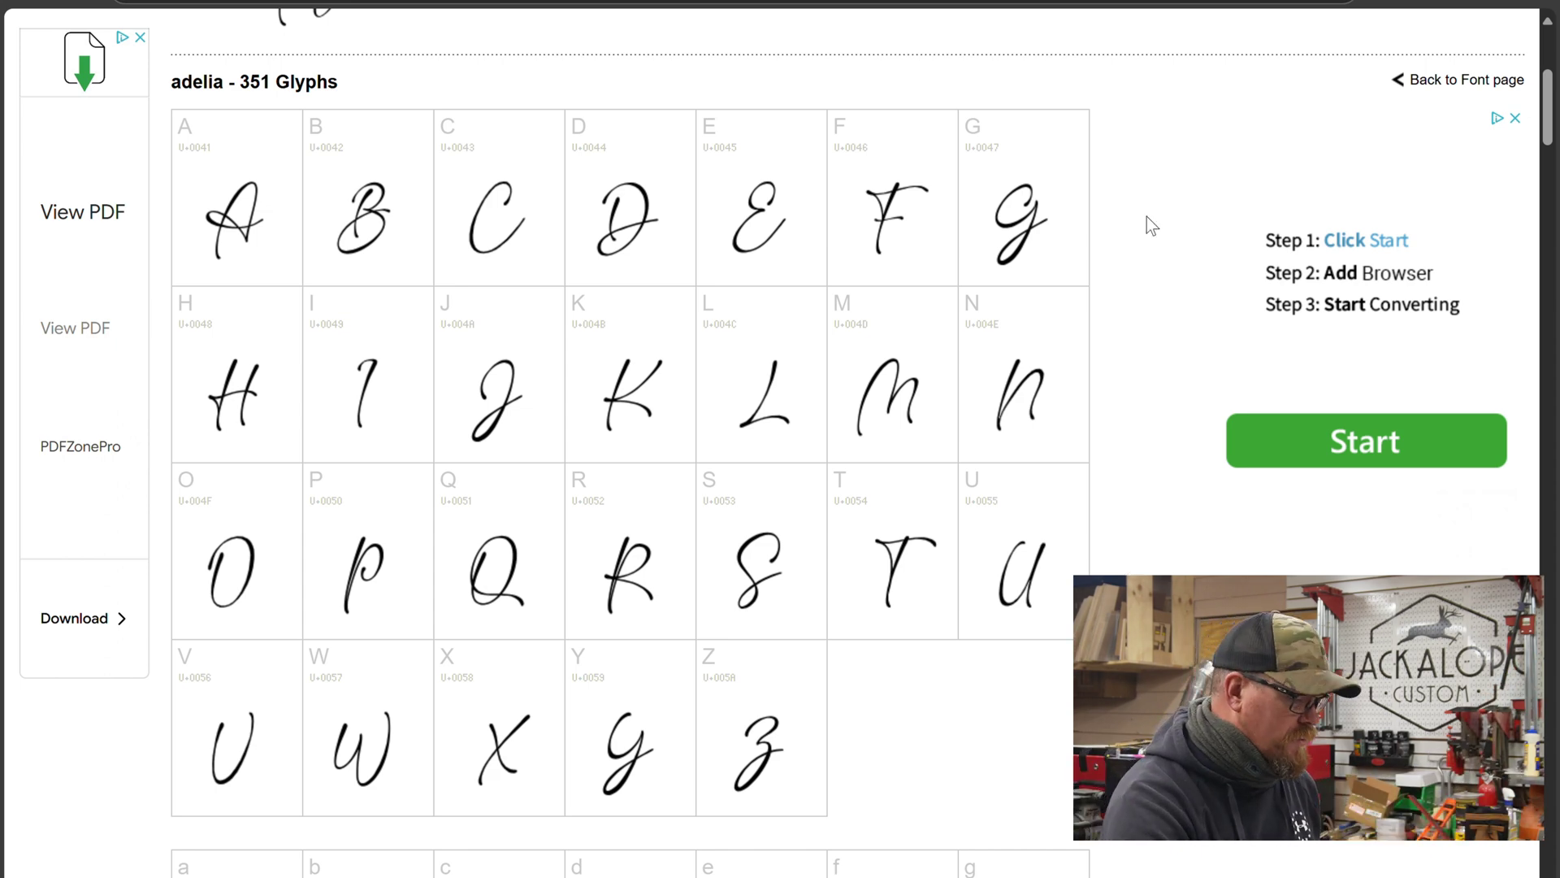
{"action": "scroll", "coordinate": [1016, 325], "scroll_direction": "down", "scroll_amount": 20}
{"action": "scroll", "coordinate": [914, 325], "scroll_direction": "down", "scroll_amount": 20}
{"action": "scroll", "coordinate": [948, 301], "scroll_direction": "up", "scroll_amount": 5}
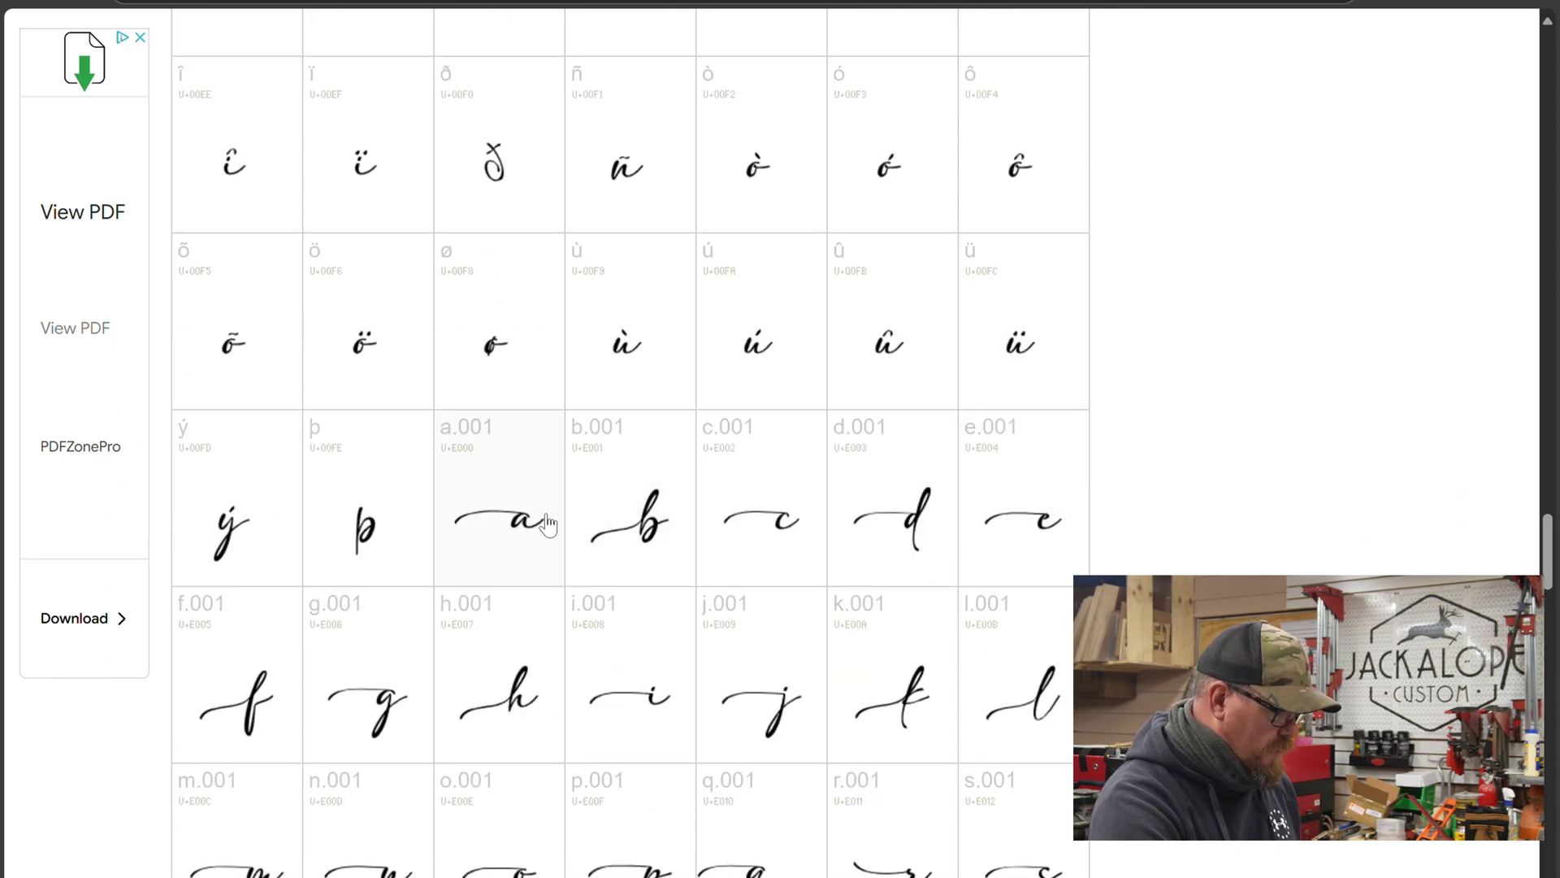
{"action": "scroll", "coordinate": [690, 569], "scroll_direction": "down", "scroll_amount": 9}
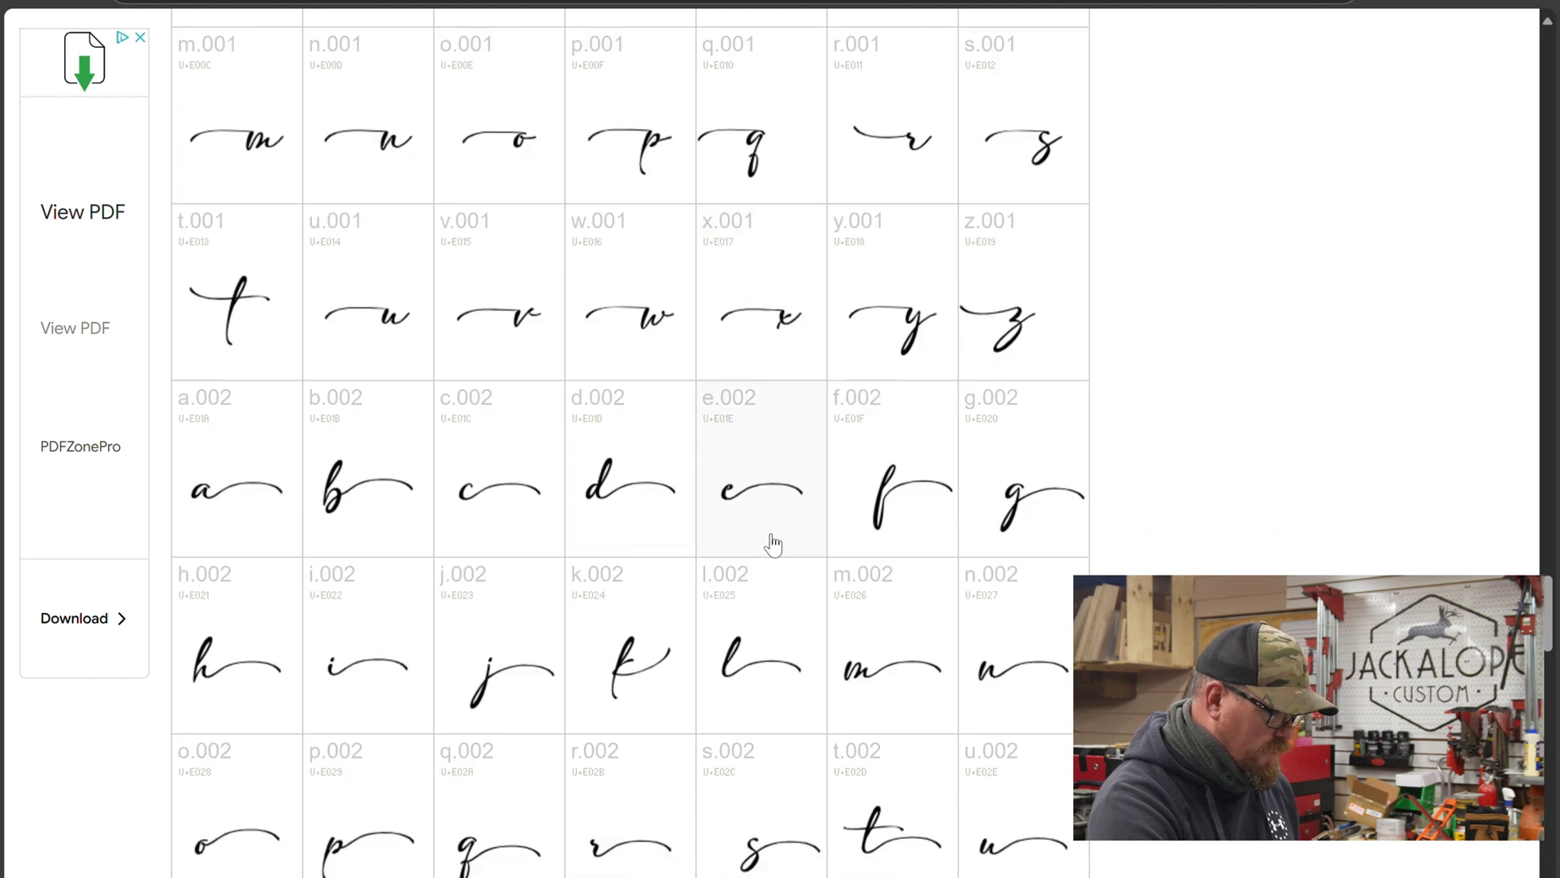
{"action": "scroll", "coordinate": [773, 544], "scroll_direction": "down", "scroll_amount": 2}
{"action": "scroll", "coordinate": [979, 475], "scroll_direction": "down", "scroll_amount": 2}
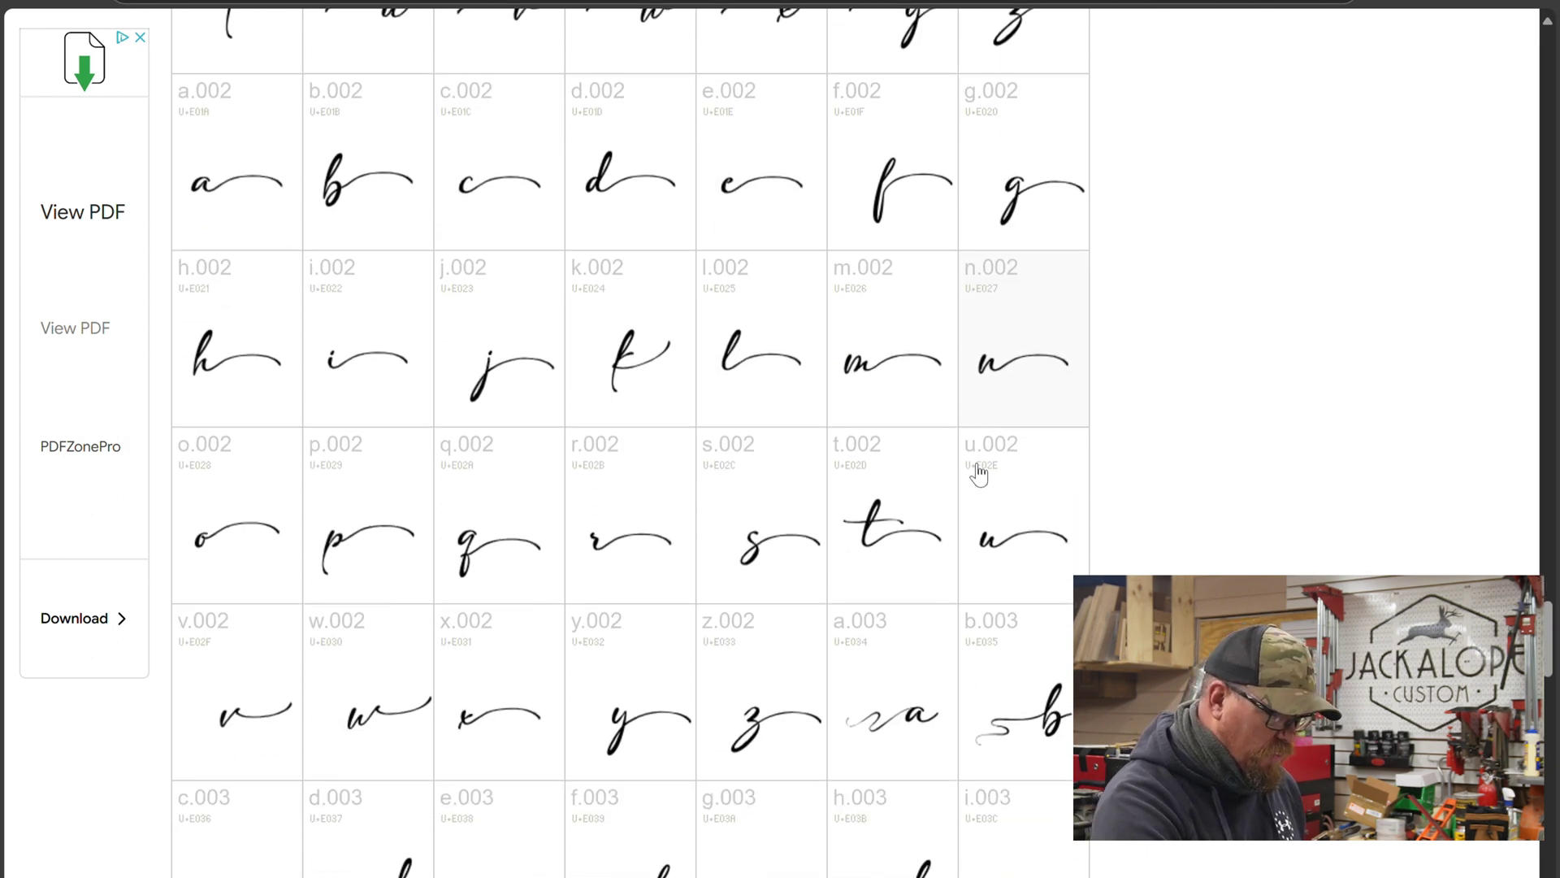
{"action": "scroll", "coordinate": [979, 475], "scroll_direction": "down", "scroll_amount": 20}
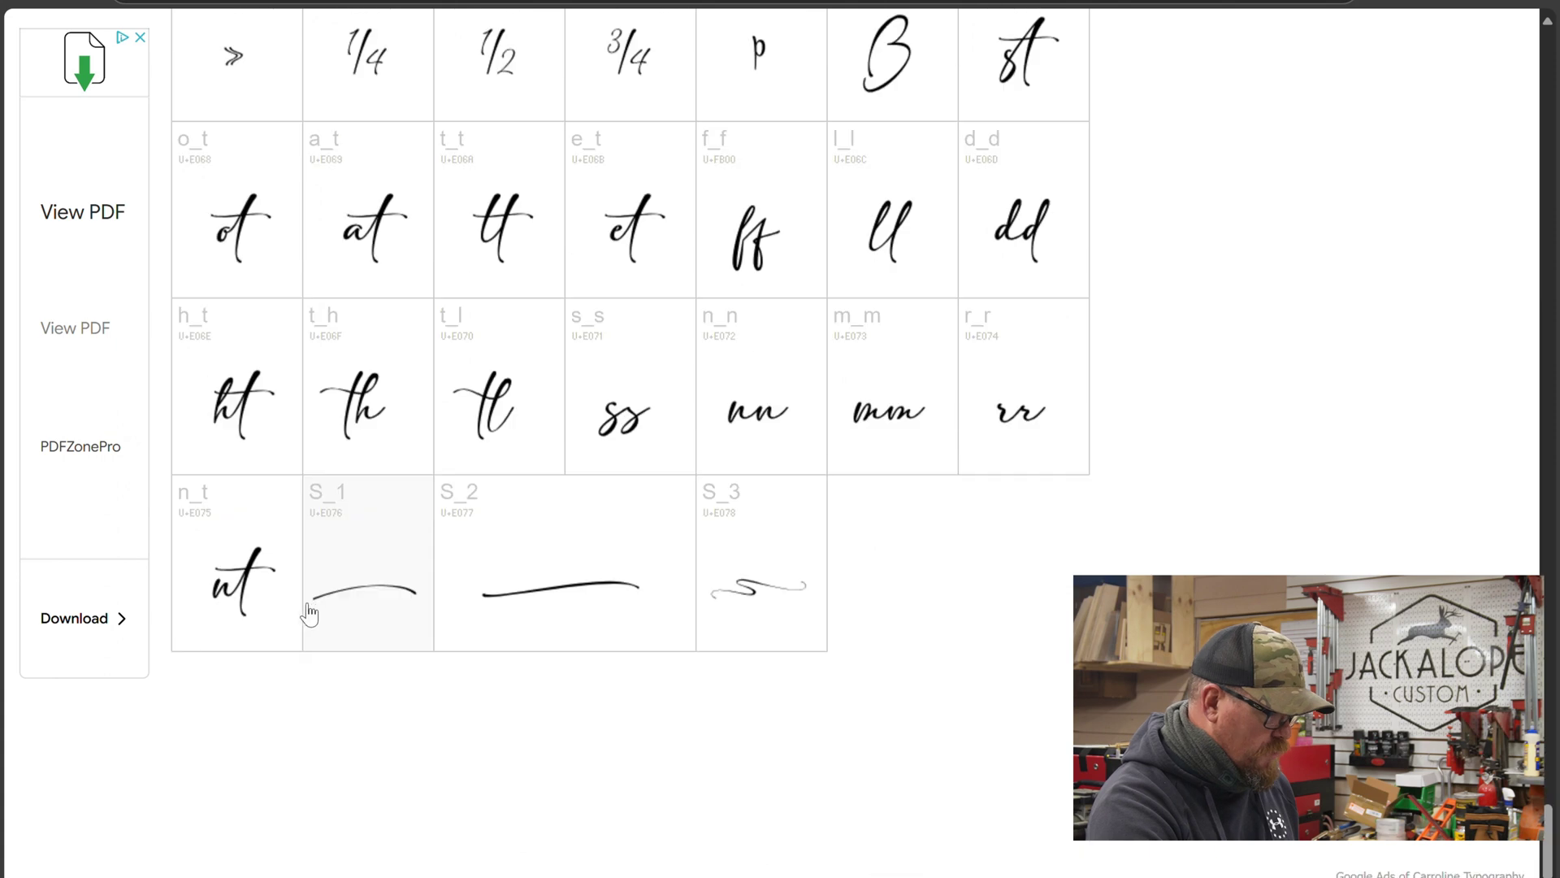
{"action": "scroll", "coordinate": [1097, 543], "scroll_direction": "up", "scroll_amount": 10}
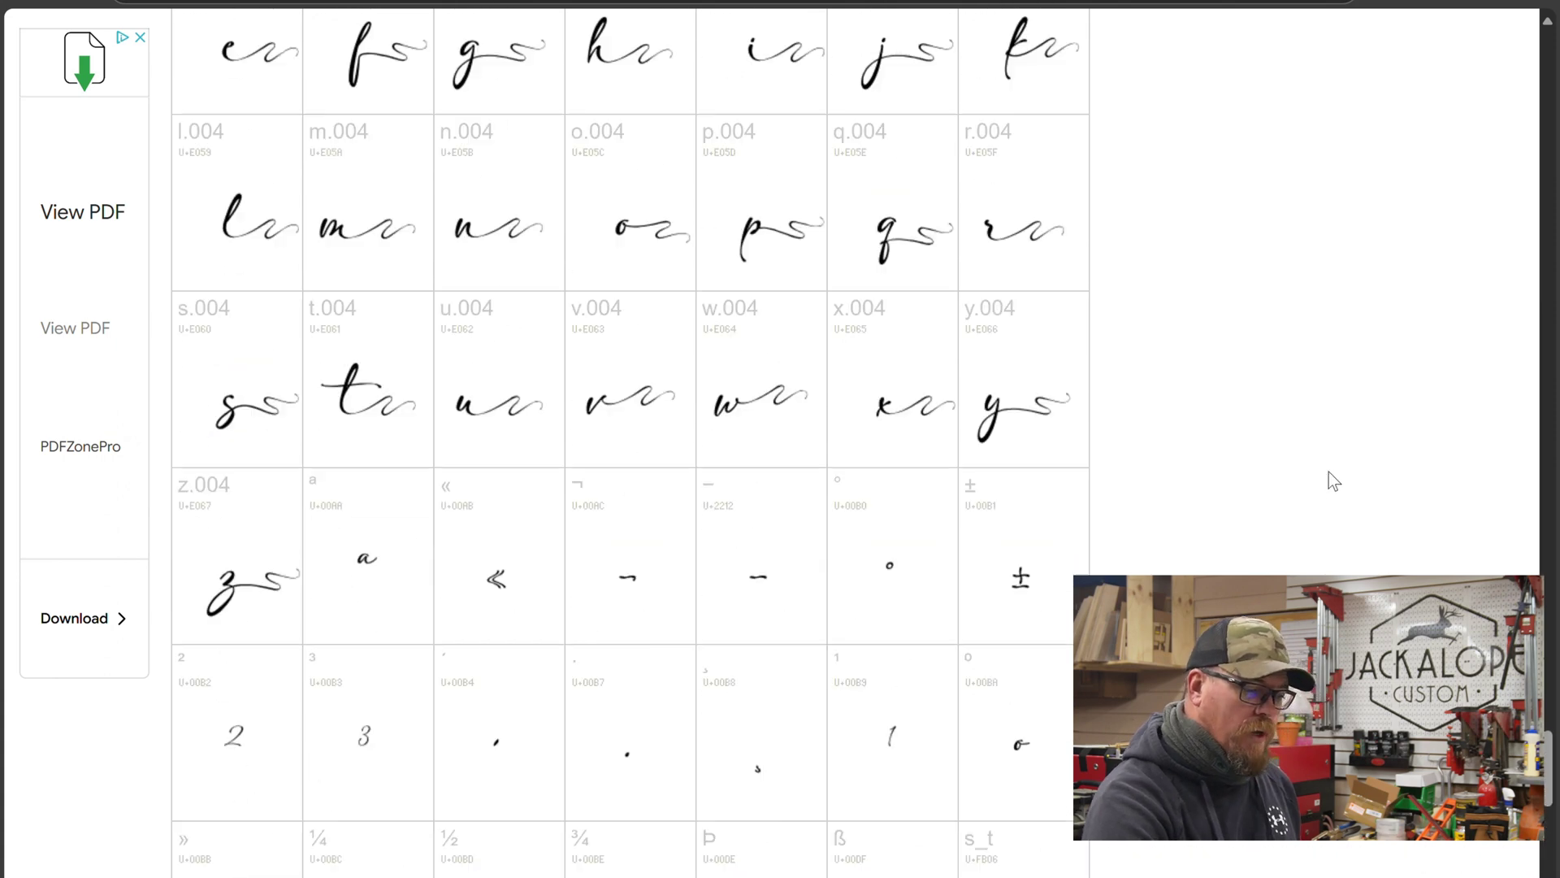
{"action": "scroll", "coordinate": [1328, 472], "scroll_direction": "up", "scroll_amount": 1}
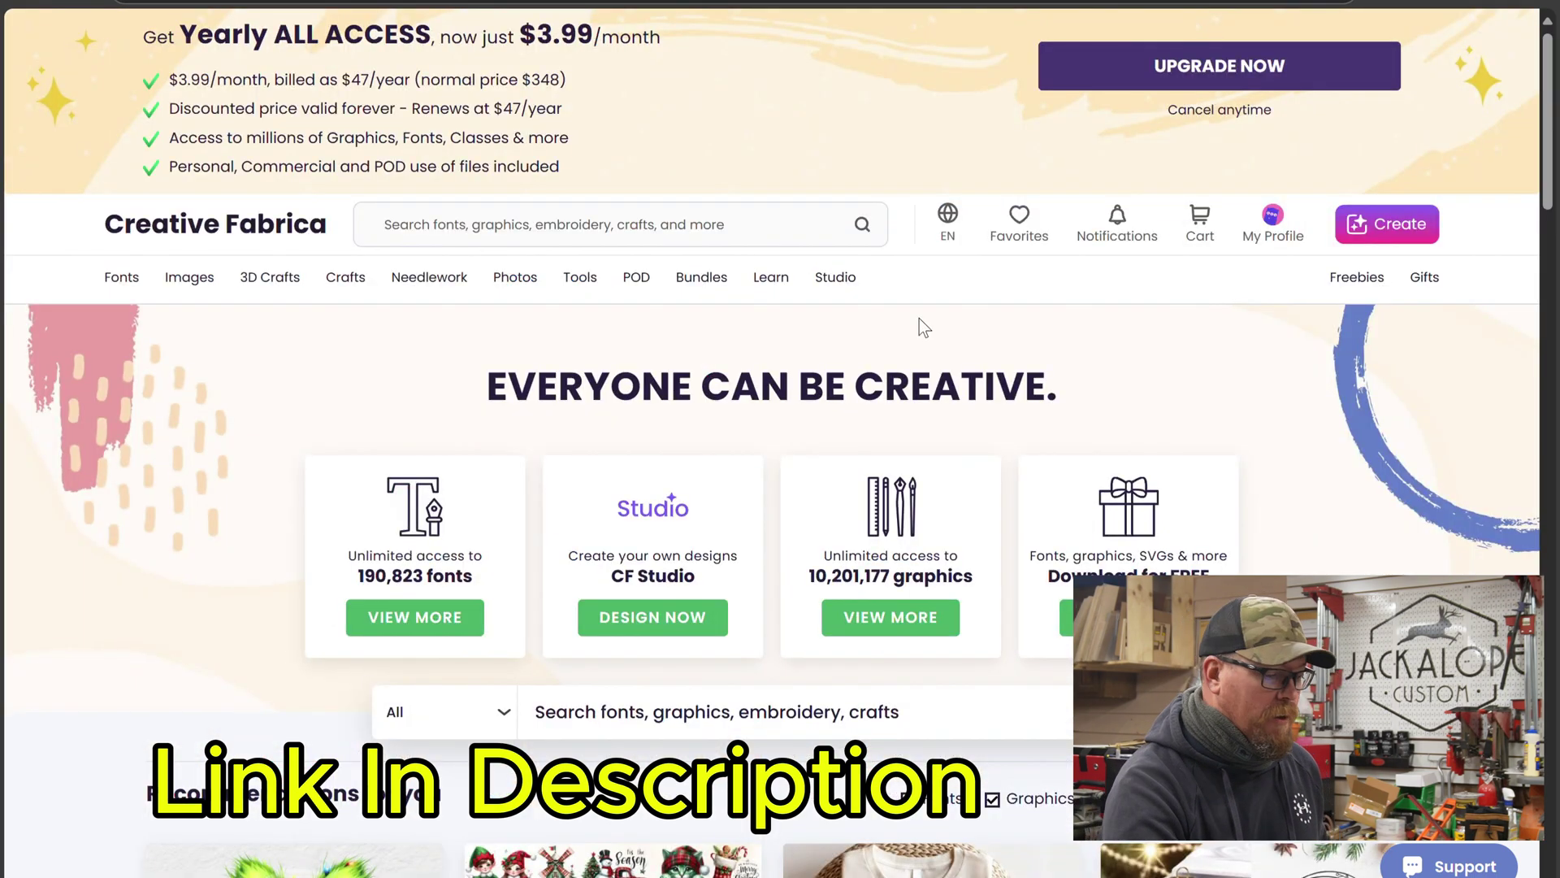
Step: Go to Creative Fabrica's Script Fonts collection and open the Maddison font page
{"action": "mouse_move", "coordinate": [119, 289]}
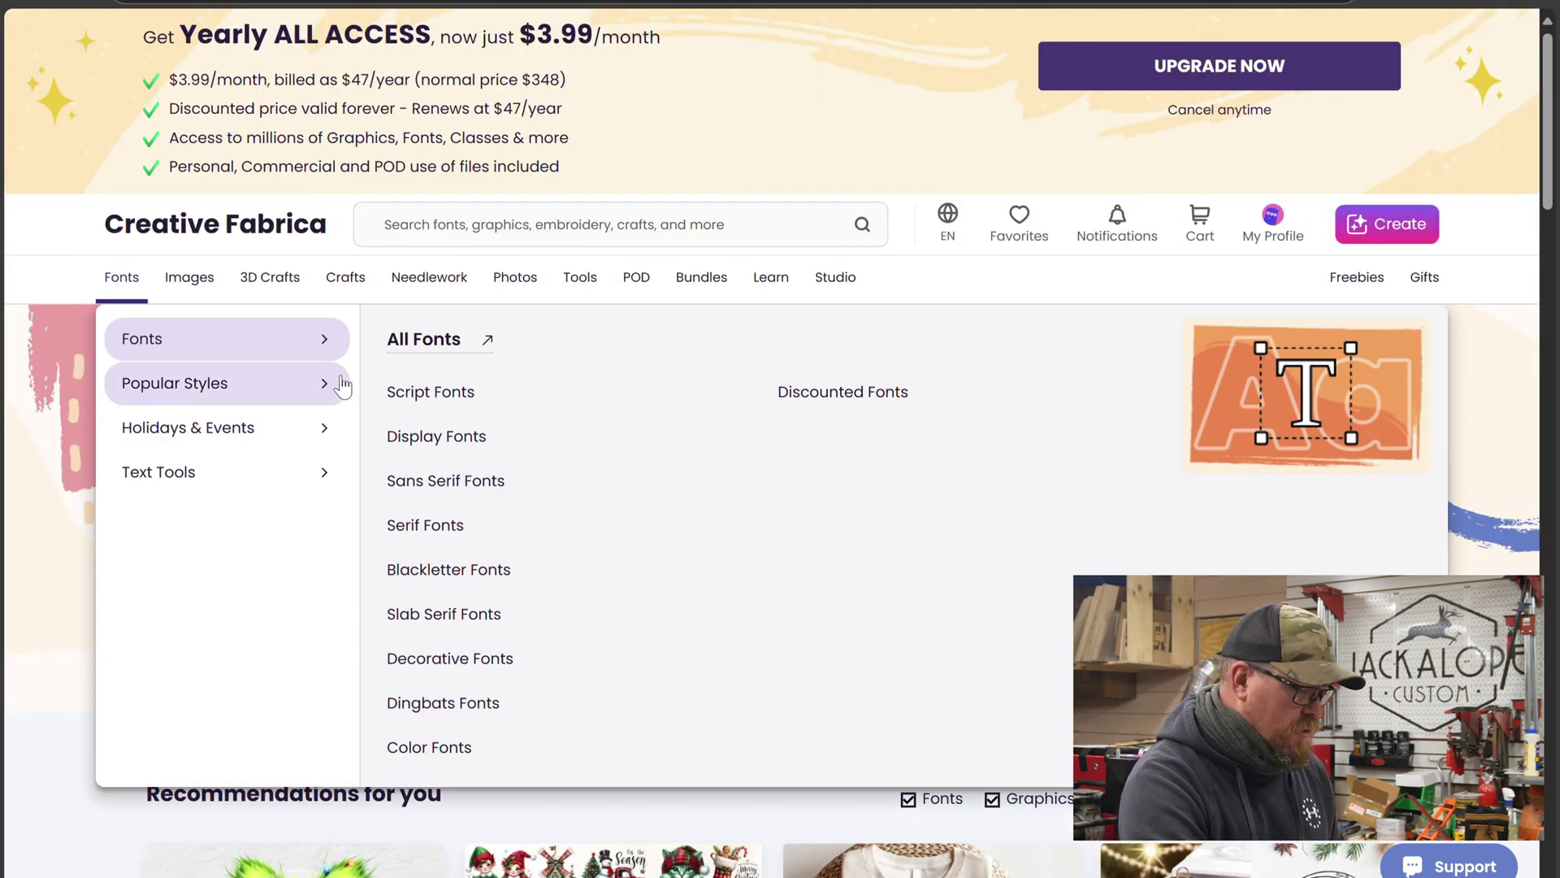
{"action": "left_click", "coordinate": [430, 392]}
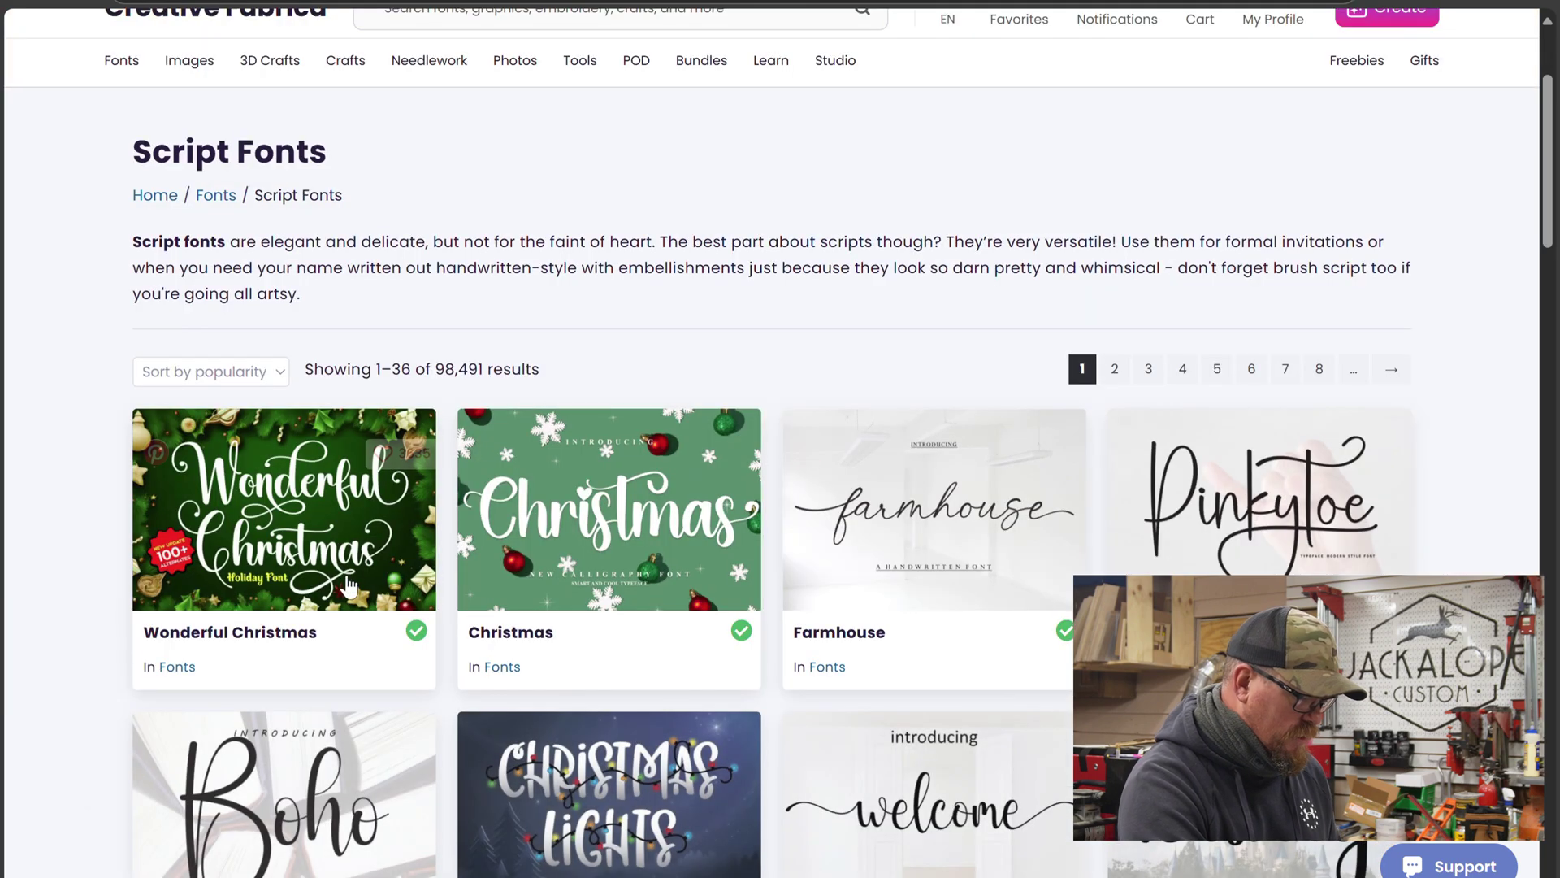
{"action": "scroll", "coordinate": [1012, 488], "scroll_direction": "down", "scroll_amount": 3}
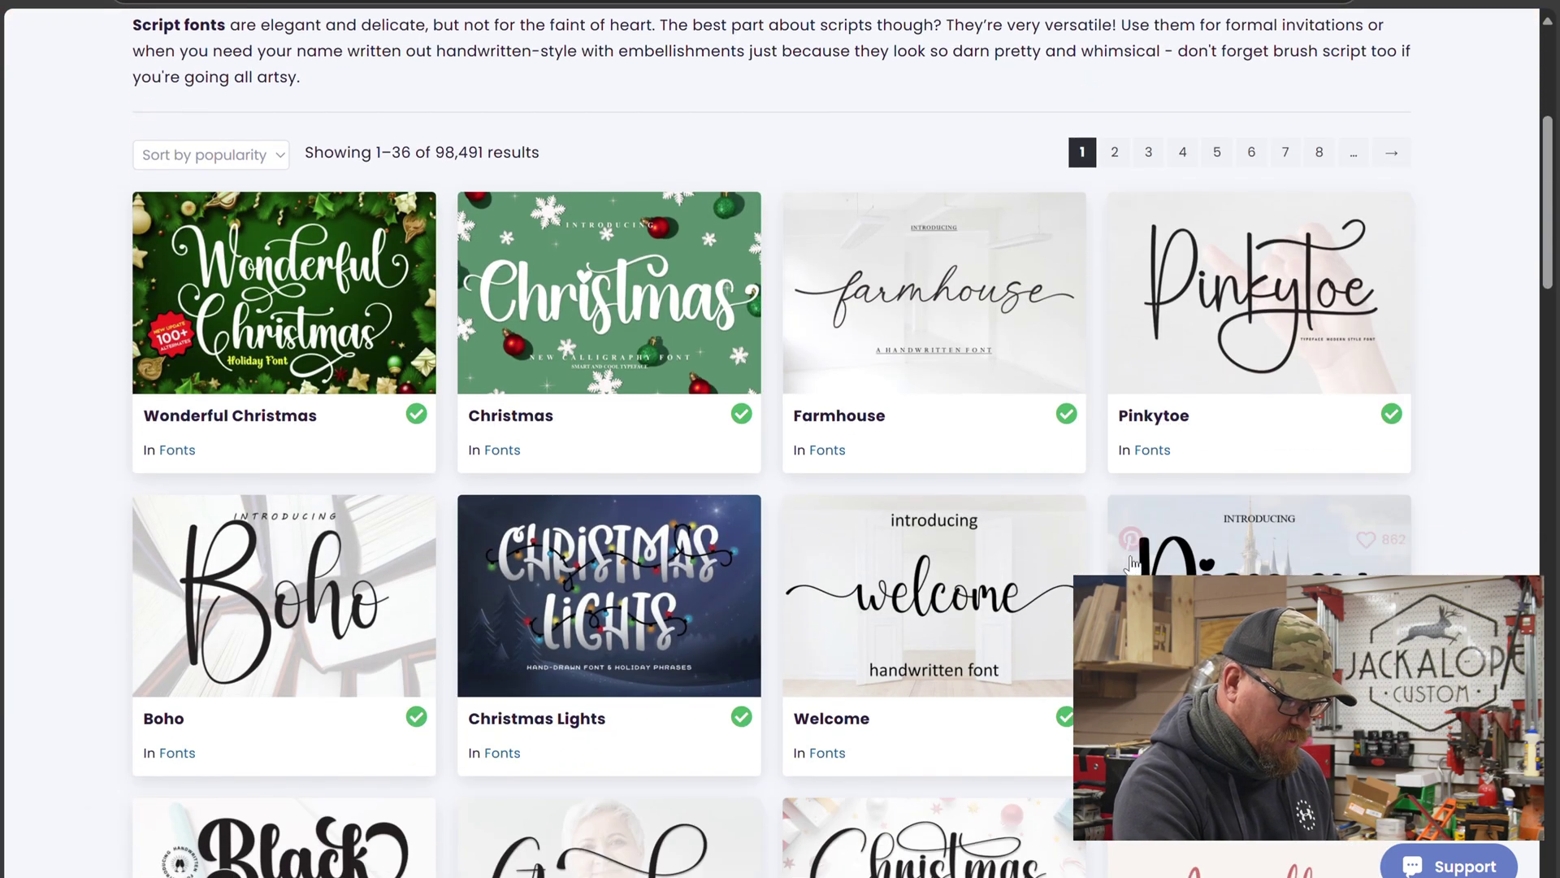
{"action": "scroll", "coordinate": [691, 639], "scroll_direction": "down", "scroll_amount": 9}
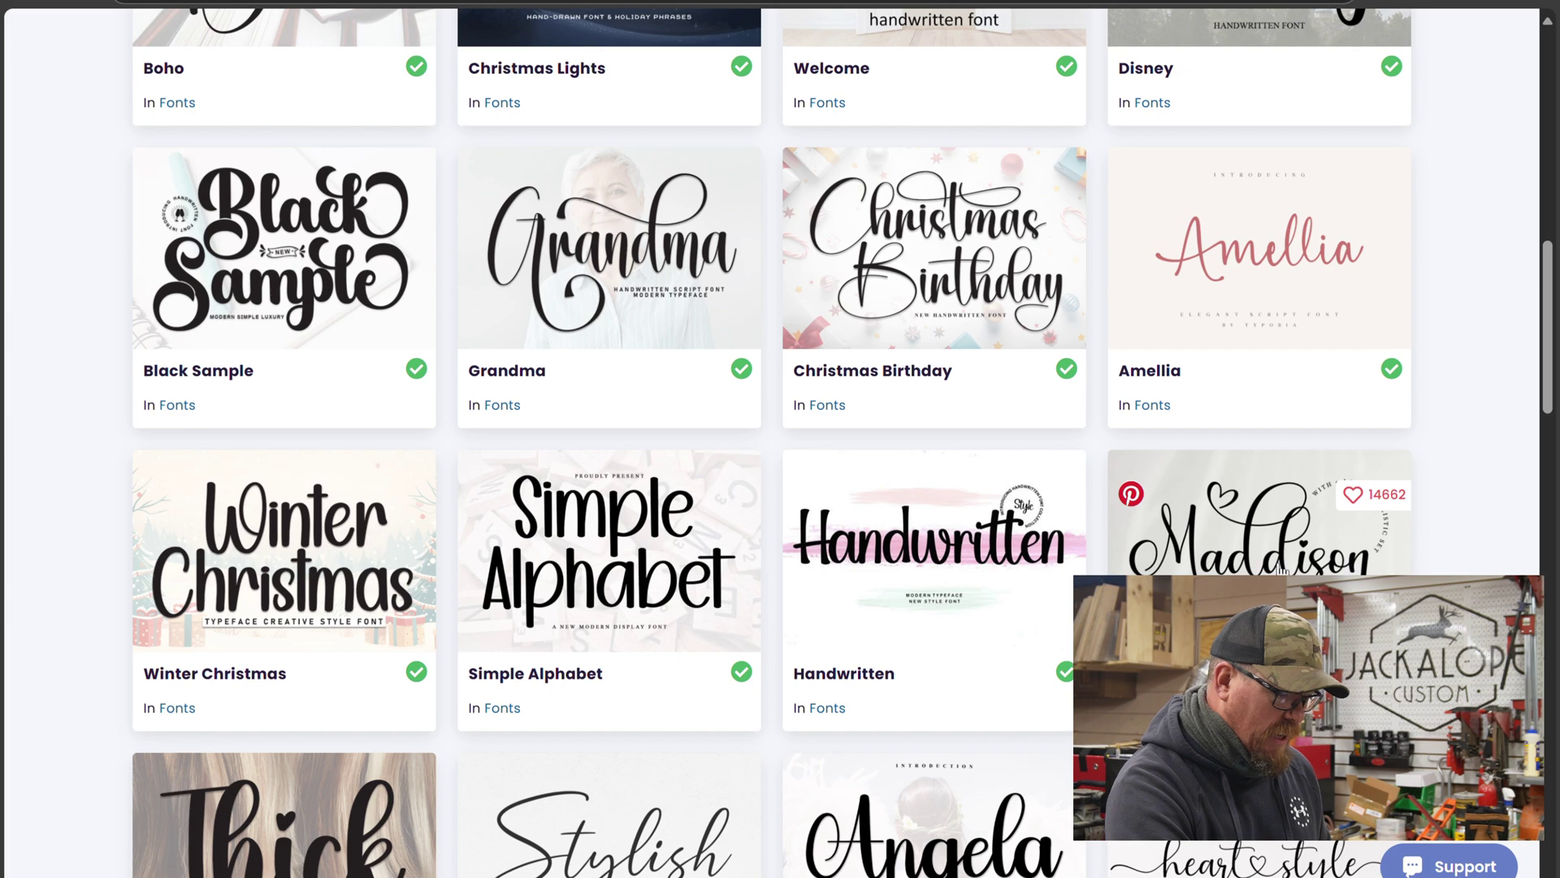
{"action": "left_click", "coordinate": [1256, 537]}
{"action": "scroll", "coordinate": [715, 276], "scroll_direction": "down", "scroll_amount": 5}
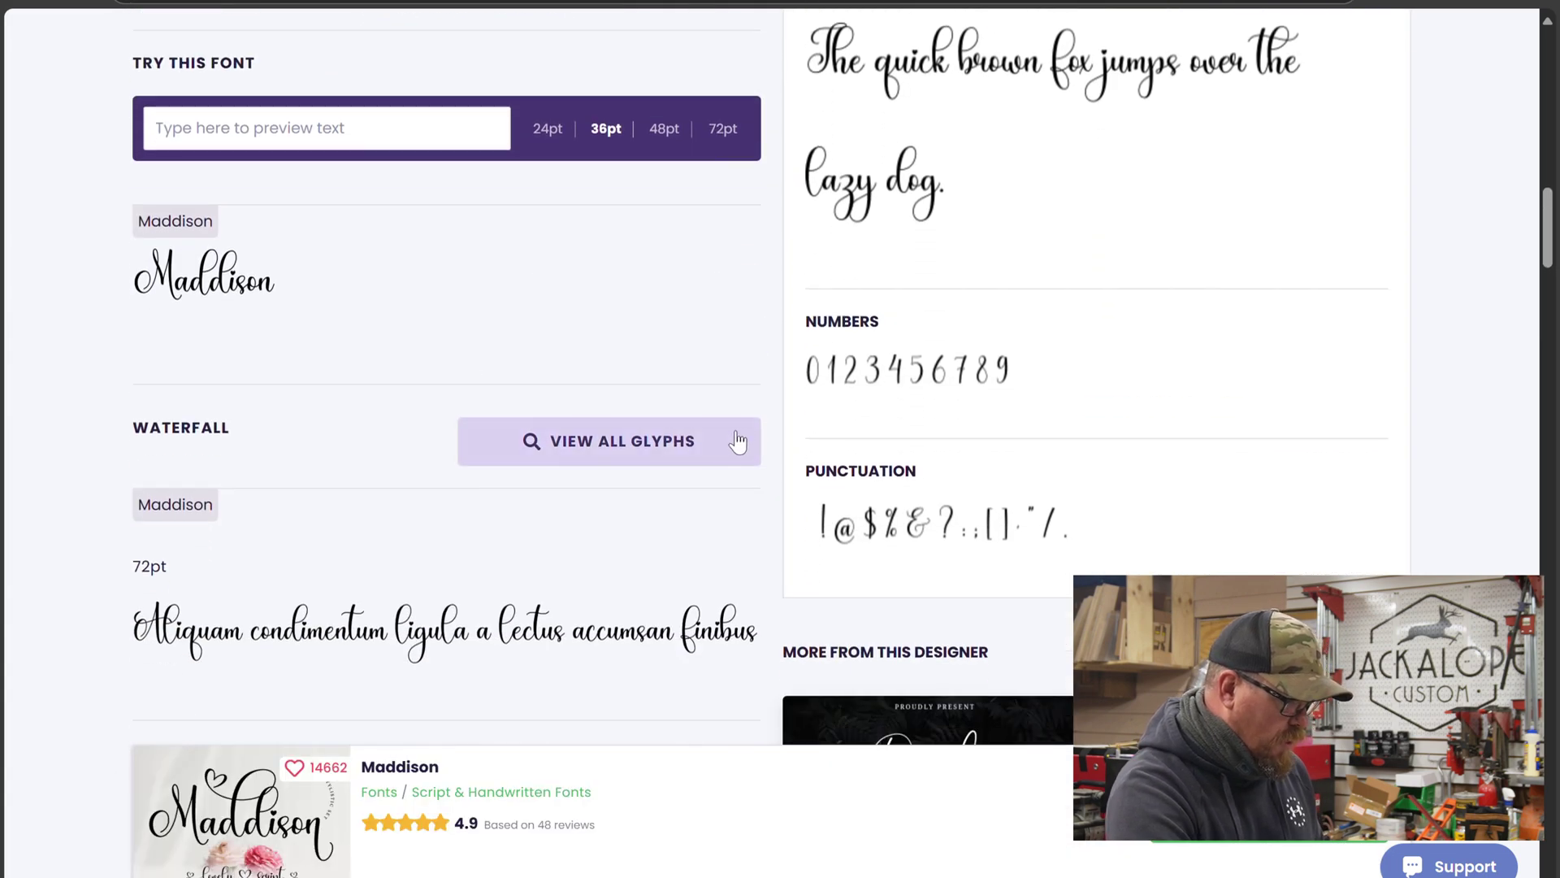
{"action": "left_click", "coordinate": [729, 447]}
{"action": "scroll", "coordinate": [226, 278], "scroll_direction": "down", "scroll_amount": 8}
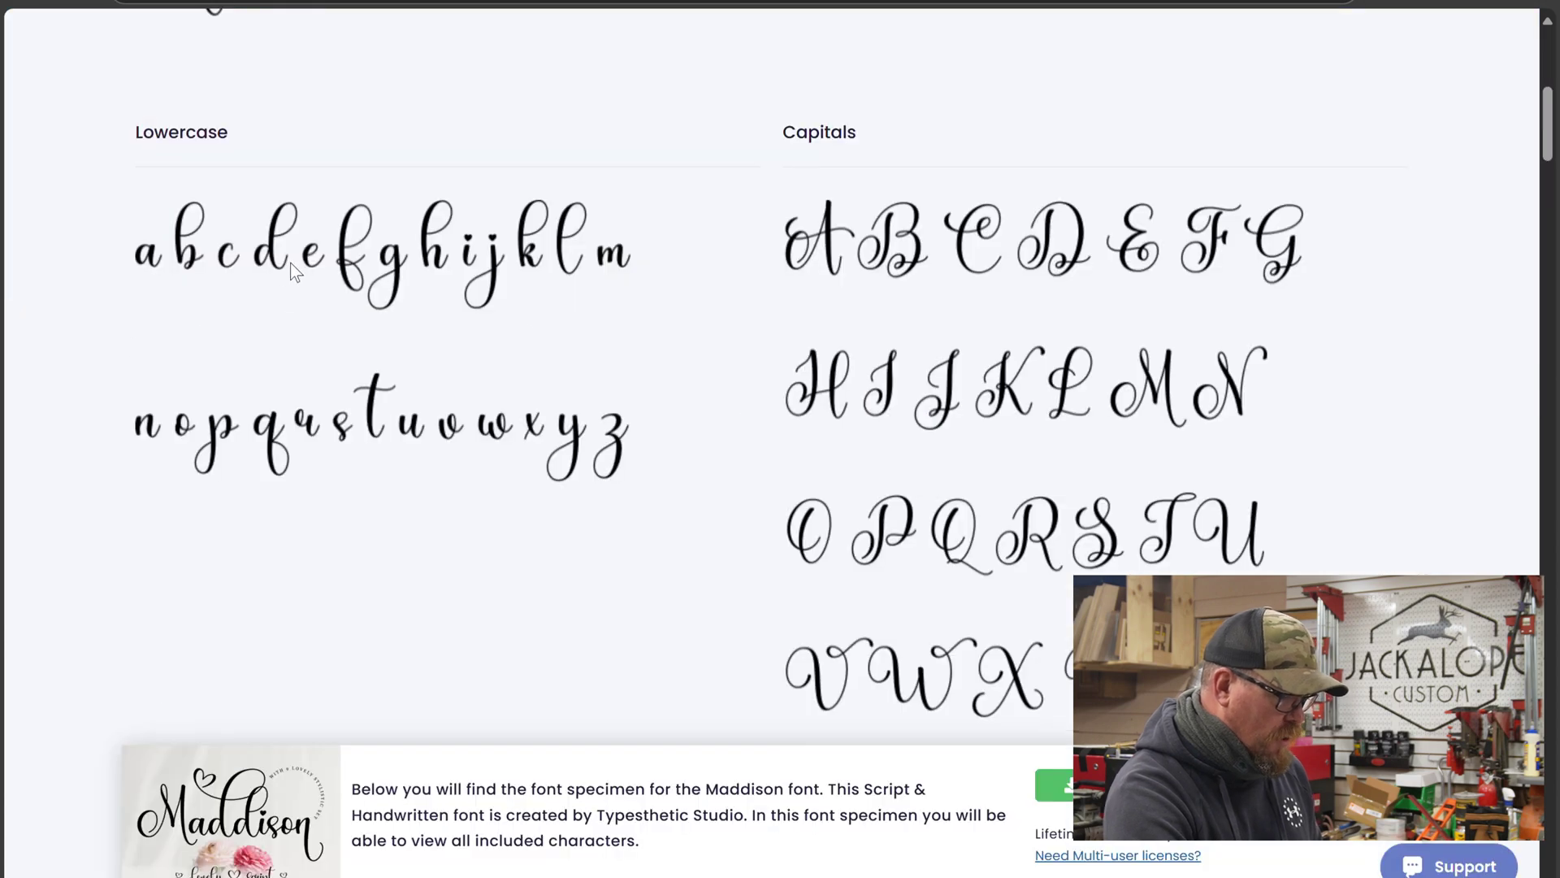
{"action": "scroll", "coordinate": [738, 338], "scroll_direction": "down", "scroll_amount": 6}
{"action": "left_click", "coordinate": [854, 359]}
{"action": "scroll", "coordinate": [886, 349], "scroll_direction": "down", "scroll_amount": 1}
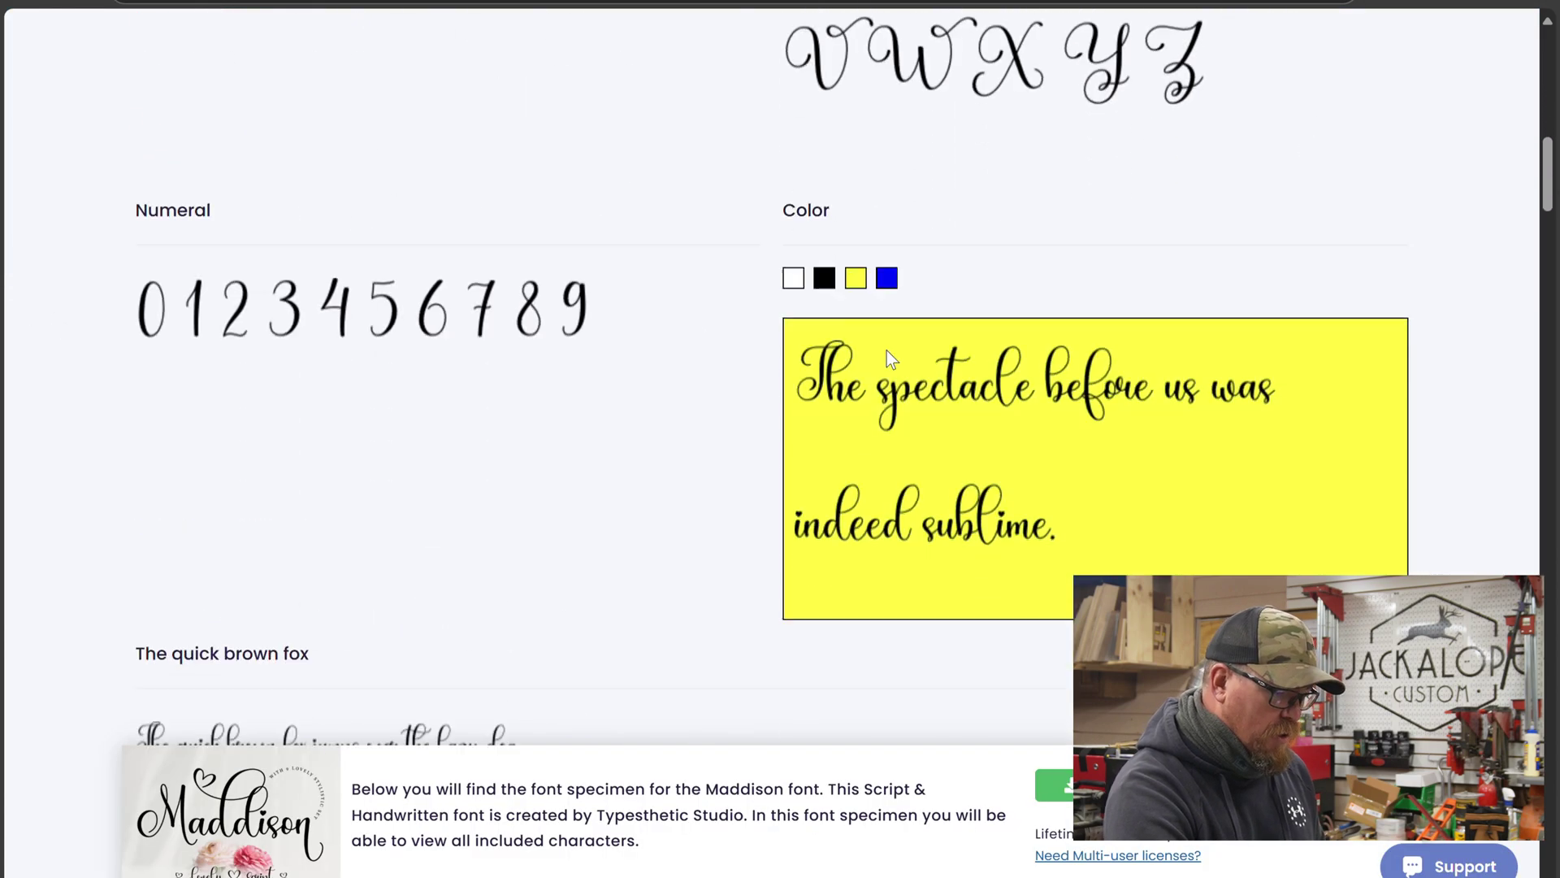
{"action": "scroll", "coordinate": [910, 341], "scroll_direction": "down", "scroll_amount": 4}
{"action": "scroll", "coordinate": [982, 357], "scroll_direction": "down", "scroll_amount": 4}
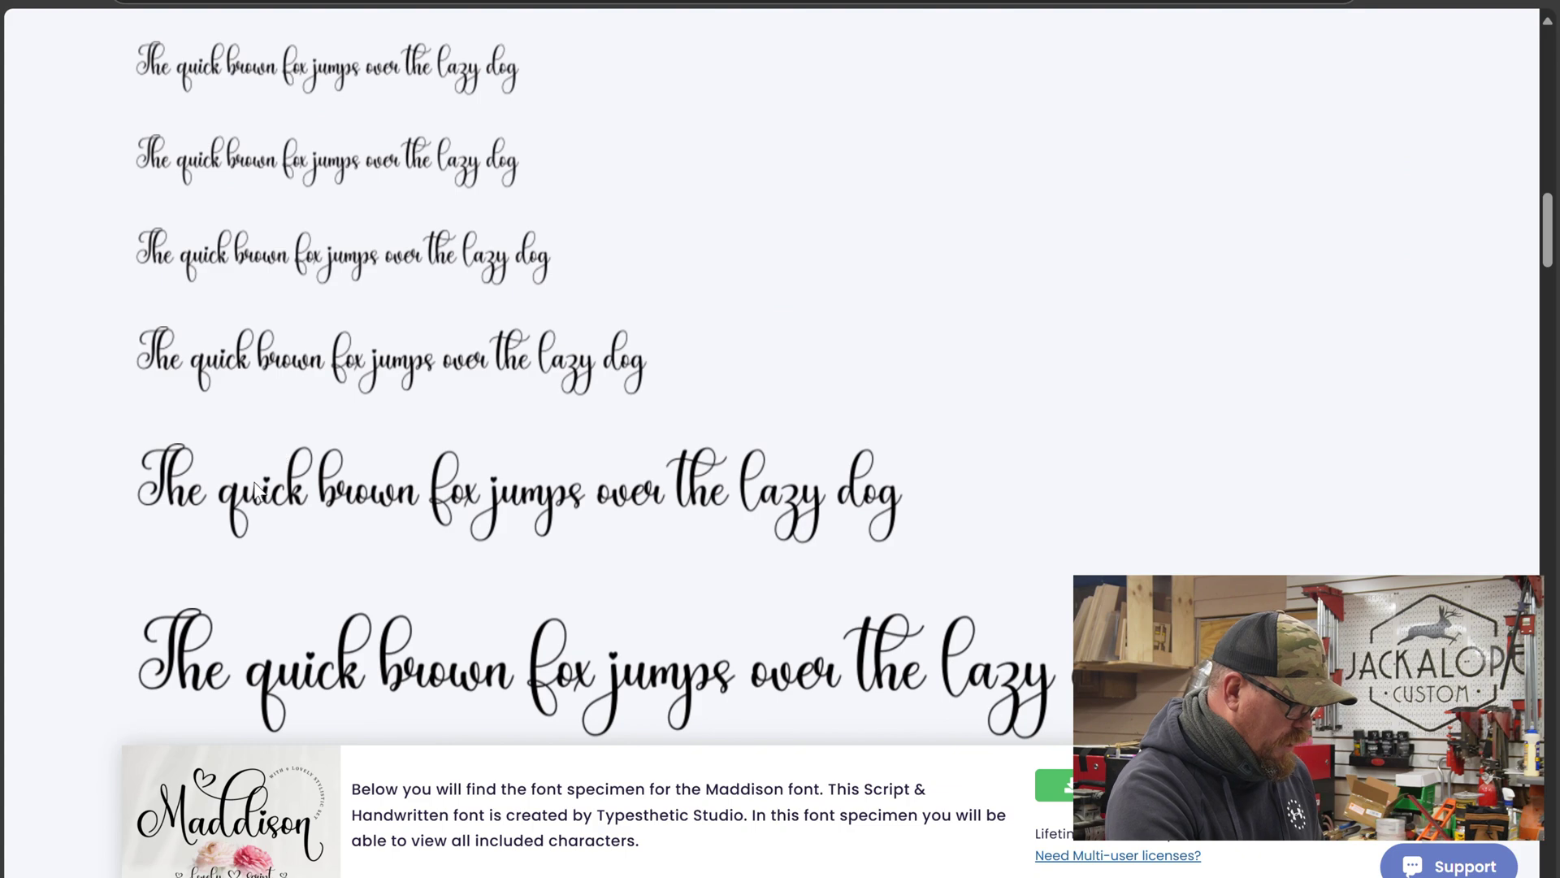
{"action": "scroll", "coordinate": [1334, 444], "scroll_direction": "down", "scroll_amount": 8}
{"action": "scroll", "coordinate": [1334, 444], "scroll_direction": "down", "scroll_amount": 16}
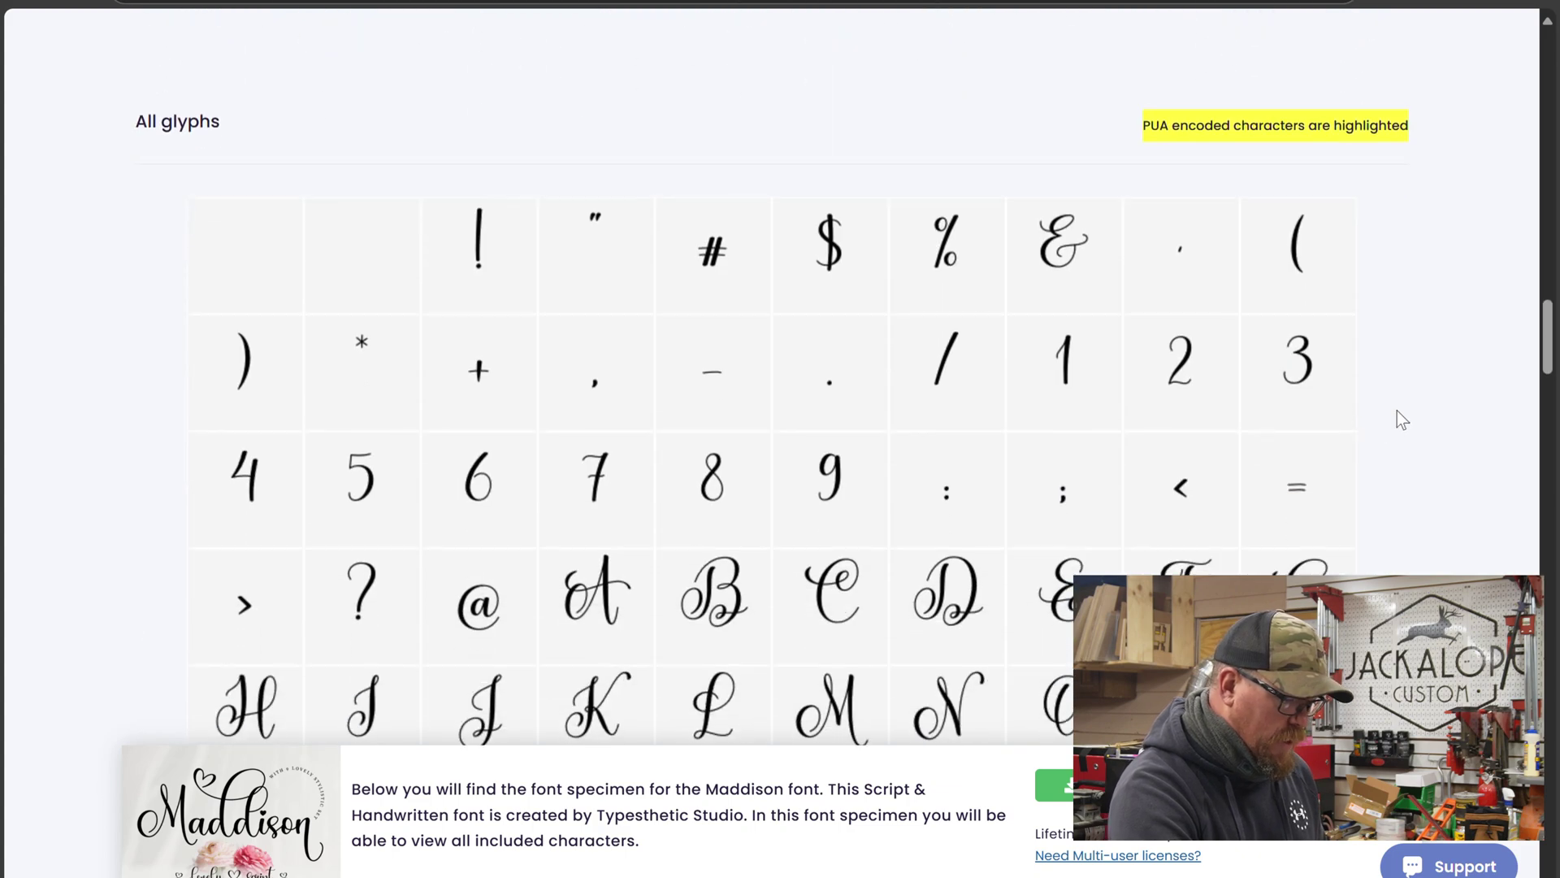
{"action": "scroll", "coordinate": [1405, 383], "scroll_direction": "down", "scroll_amount": 12}
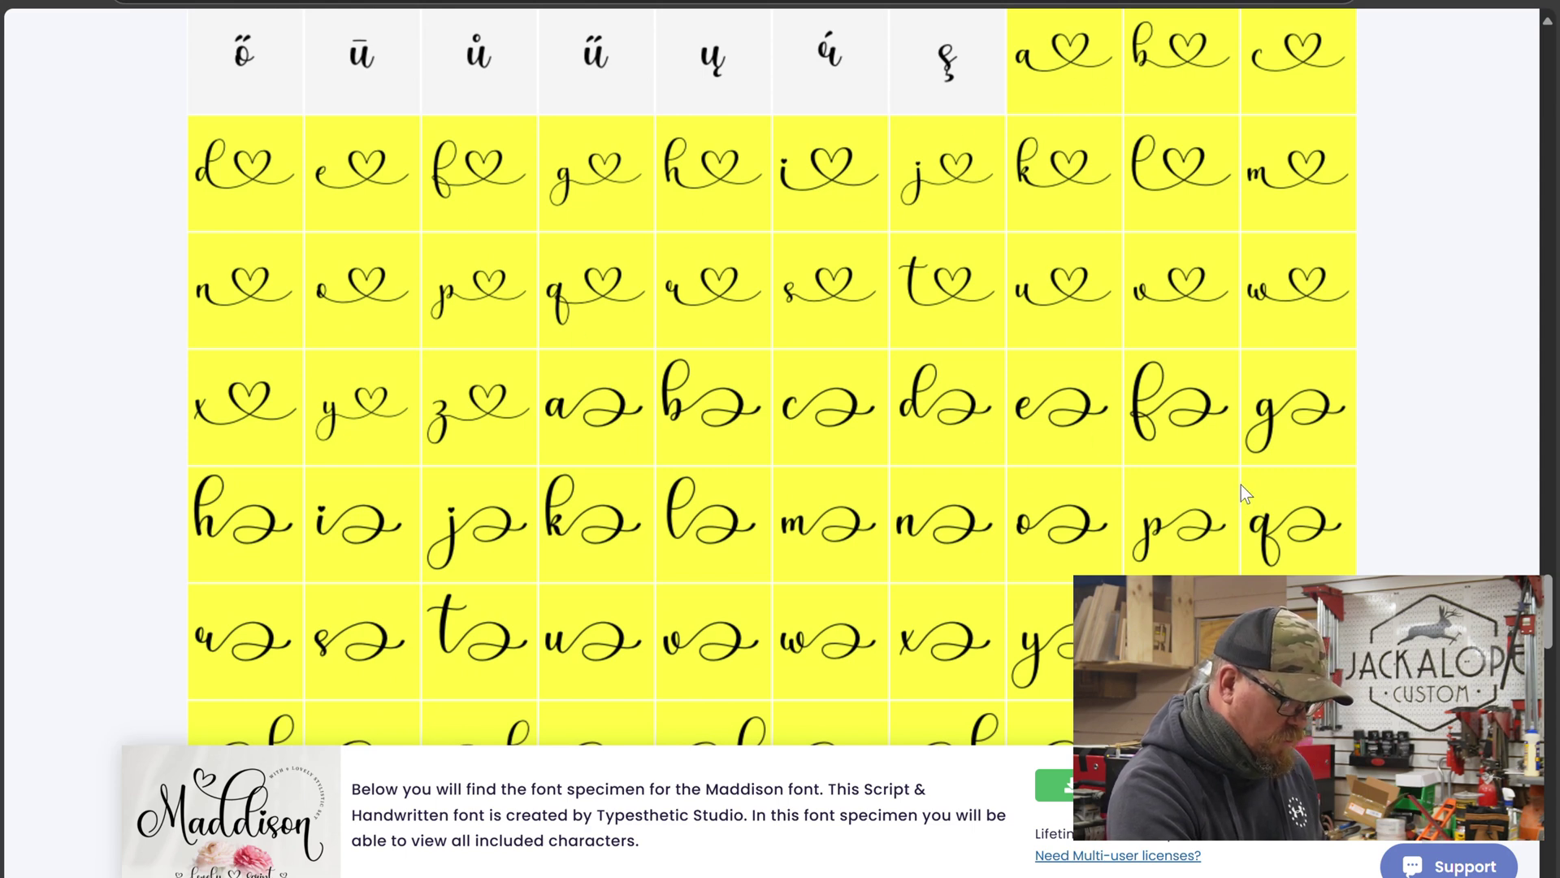
{"action": "scroll", "coordinate": [656, 480], "scroll_direction": "down", "scroll_amount": 4}
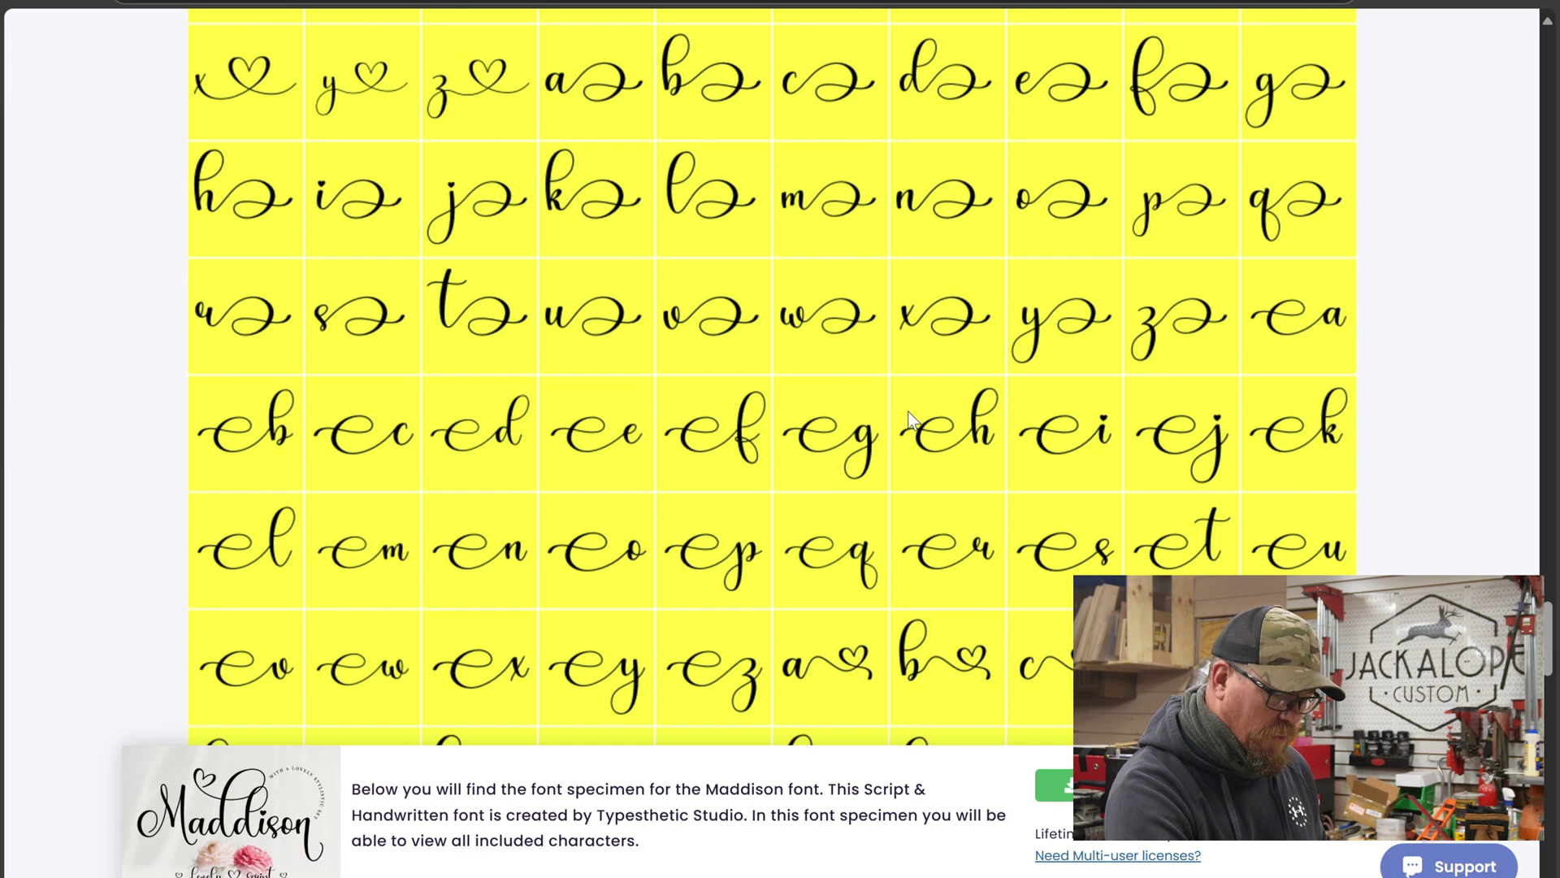
{"action": "scroll", "coordinate": [934, 432], "scroll_direction": "down", "scroll_amount": 3}
{"action": "scroll", "coordinate": [564, 393], "scroll_direction": "down", "scroll_amount": 5}
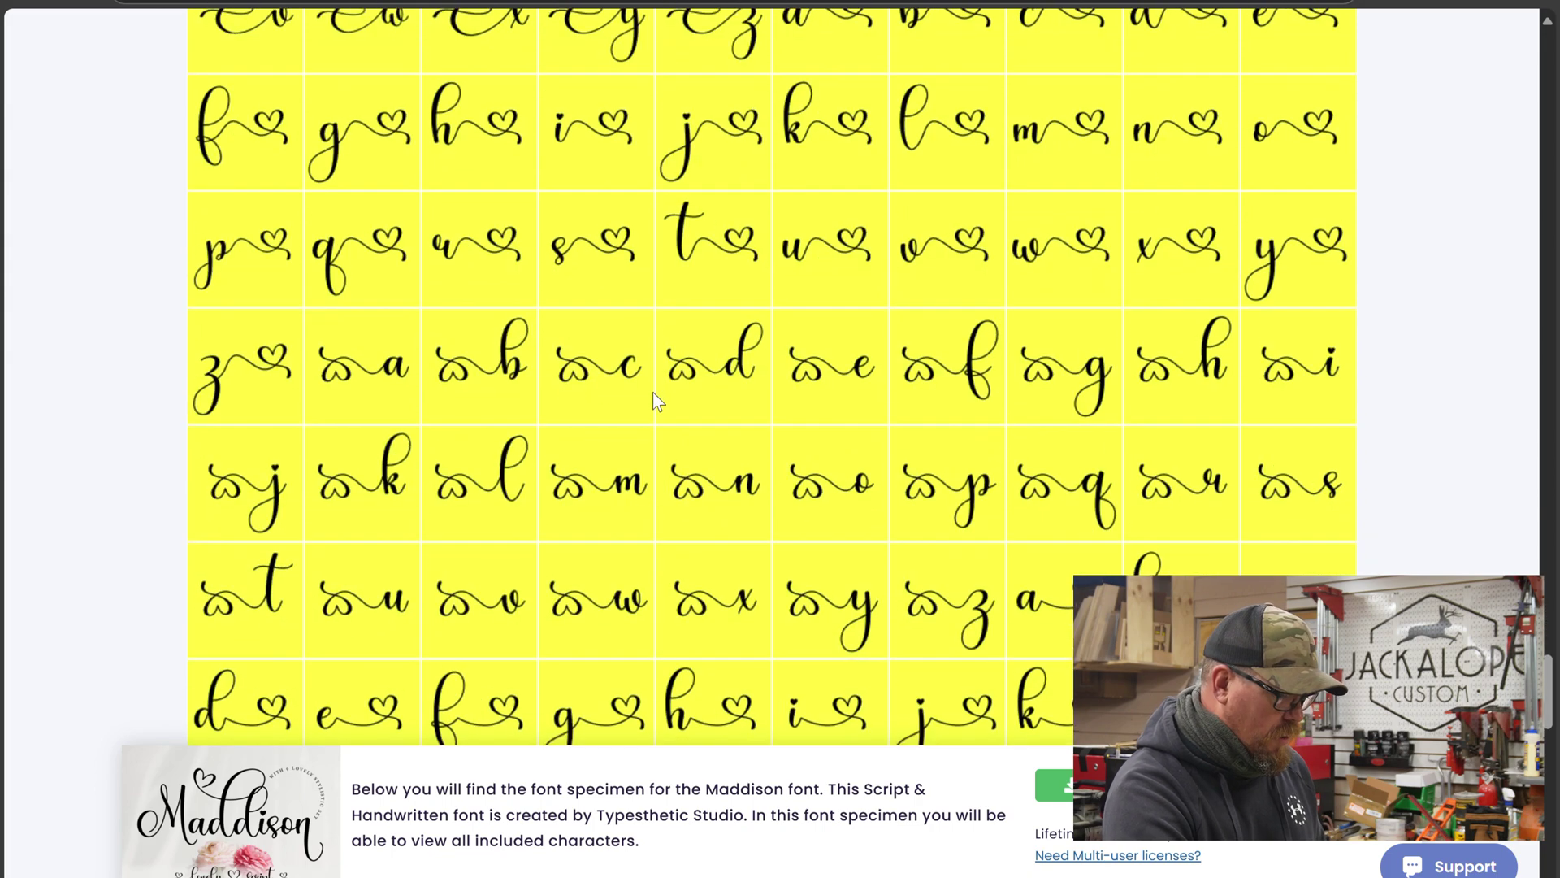
{"action": "scroll", "coordinate": [650, 394], "scroll_direction": "down", "scroll_amount": 3}
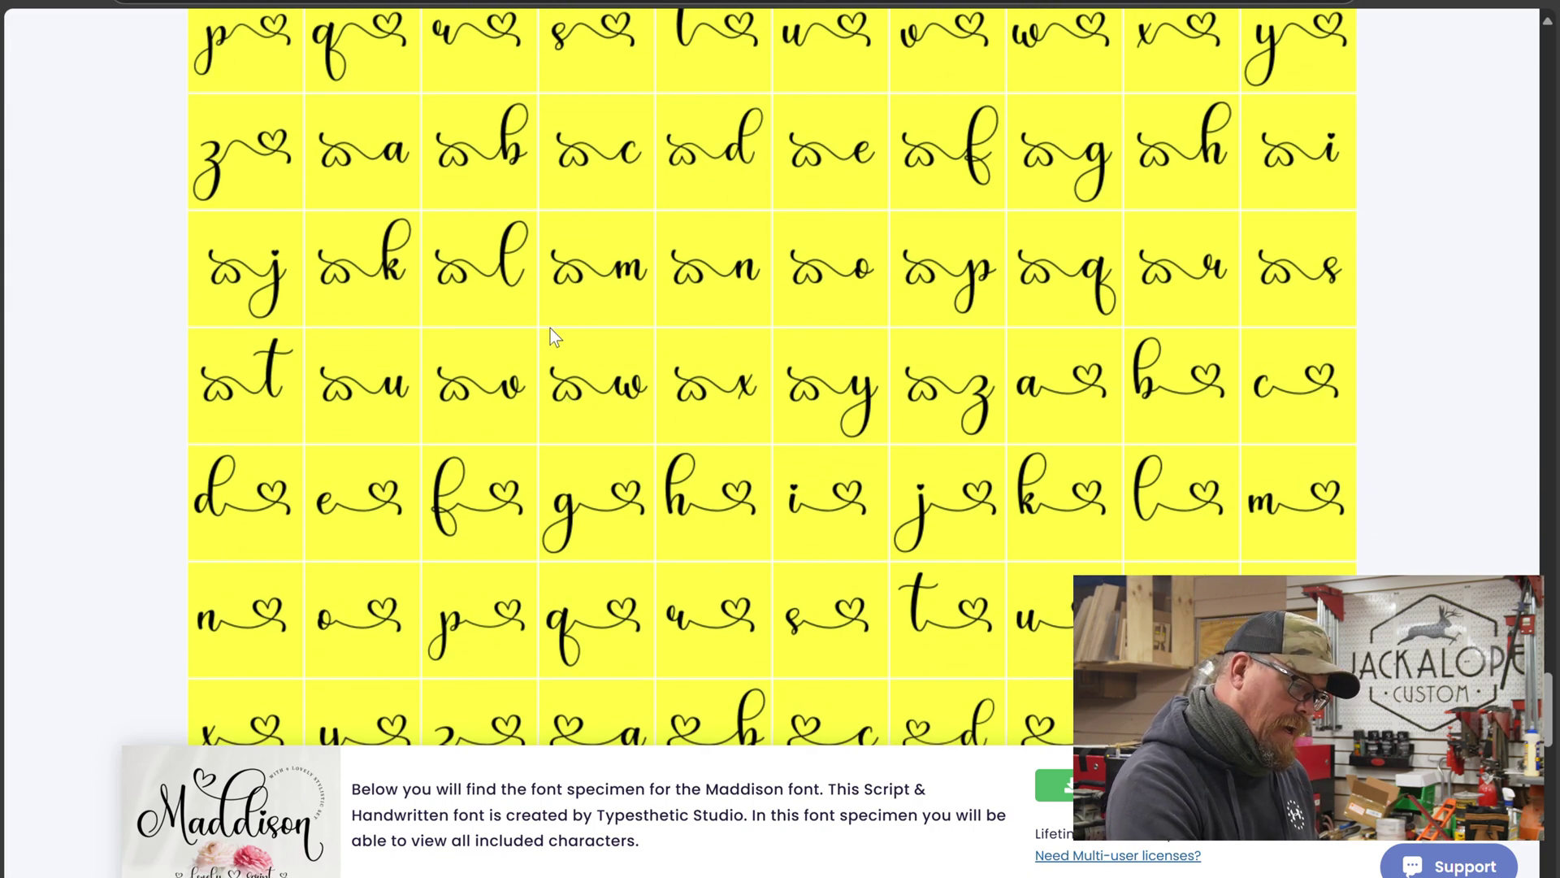
{"action": "scroll", "coordinate": [915, 227], "scroll_direction": "down", "scroll_amount": 3}
{"action": "scroll", "coordinate": [726, 422], "scroll_direction": "down", "scroll_amount": 6}
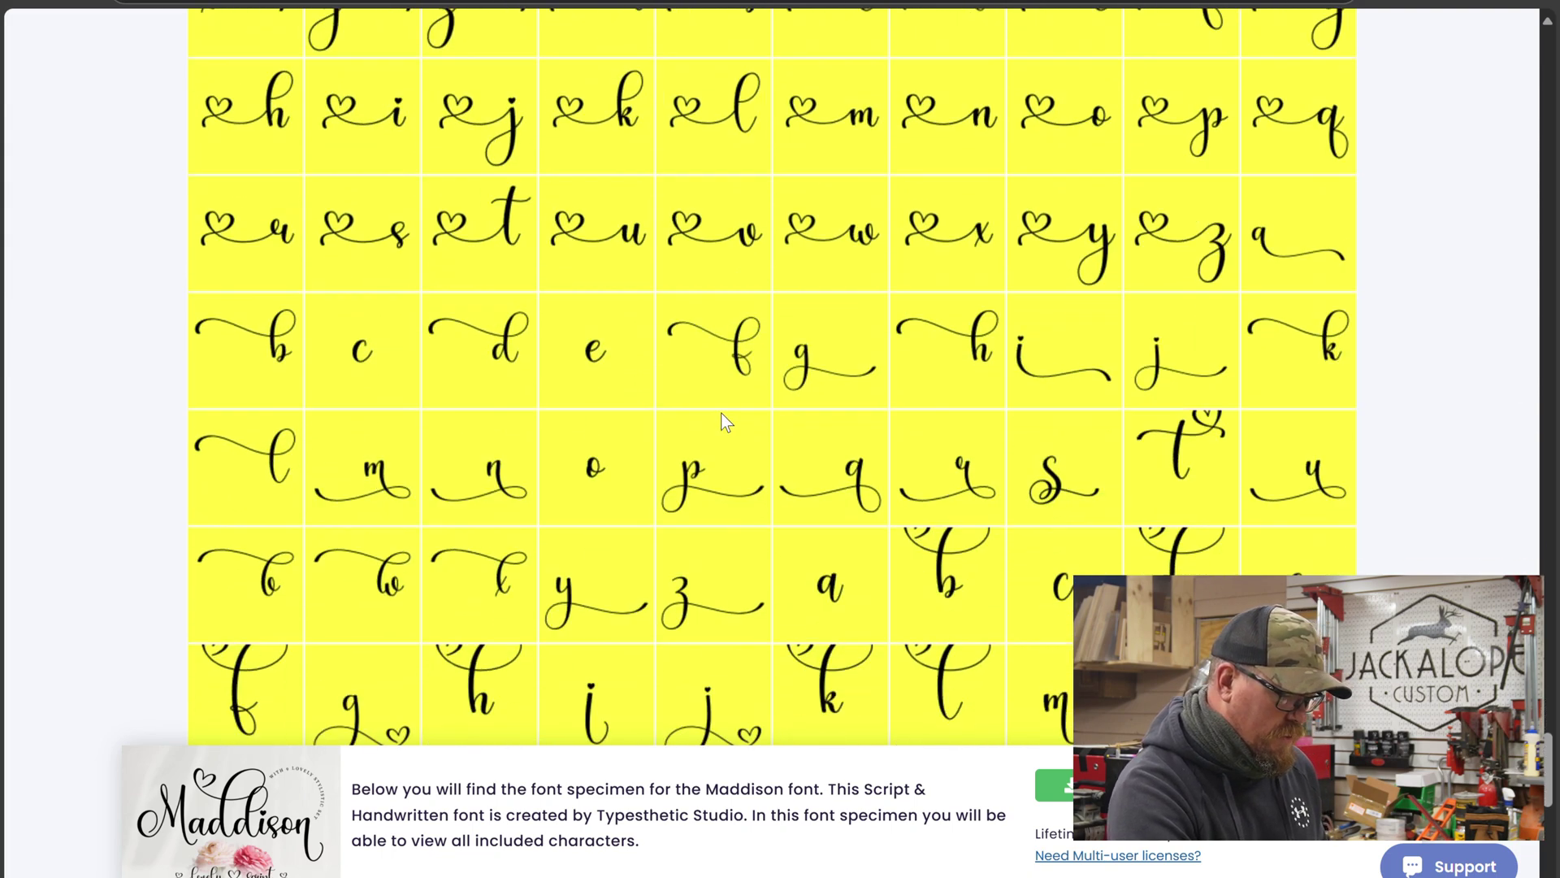
{"action": "scroll", "coordinate": [726, 421], "scroll_direction": "down", "scroll_amount": 3}
{"action": "scroll", "coordinate": [1046, 384], "scroll_direction": "down", "scroll_amount": 4}
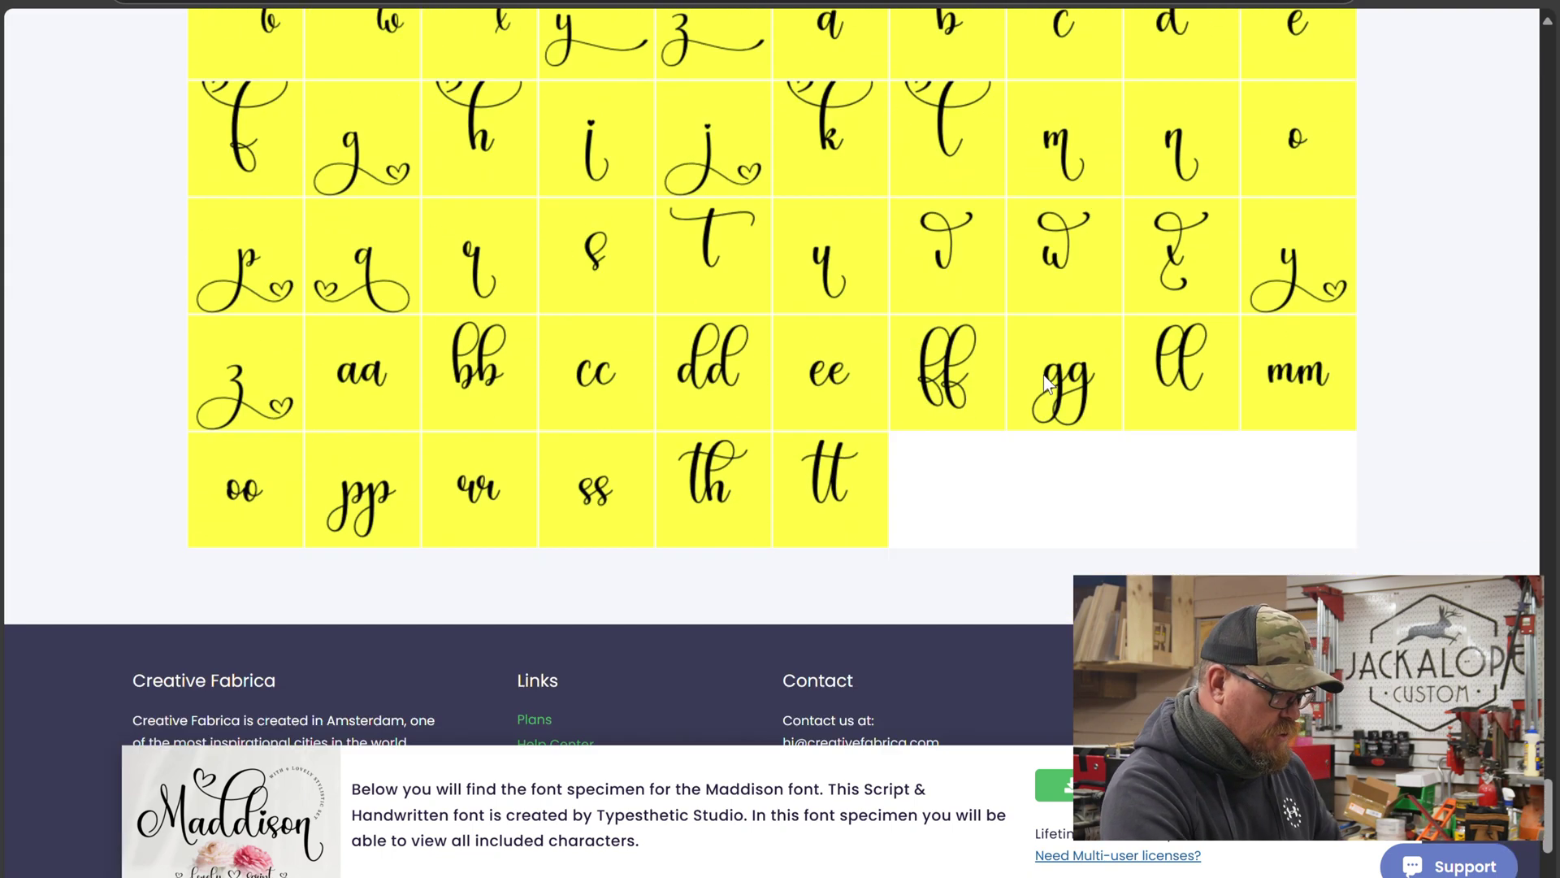
{"action": "scroll", "coordinate": [1027, 338], "scroll_direction": "up", "scroll_amount": 8}
{"action": "scroll", "coordinate": [1266, 227], "scroll_direction": "down", "scroll_amount": 10}
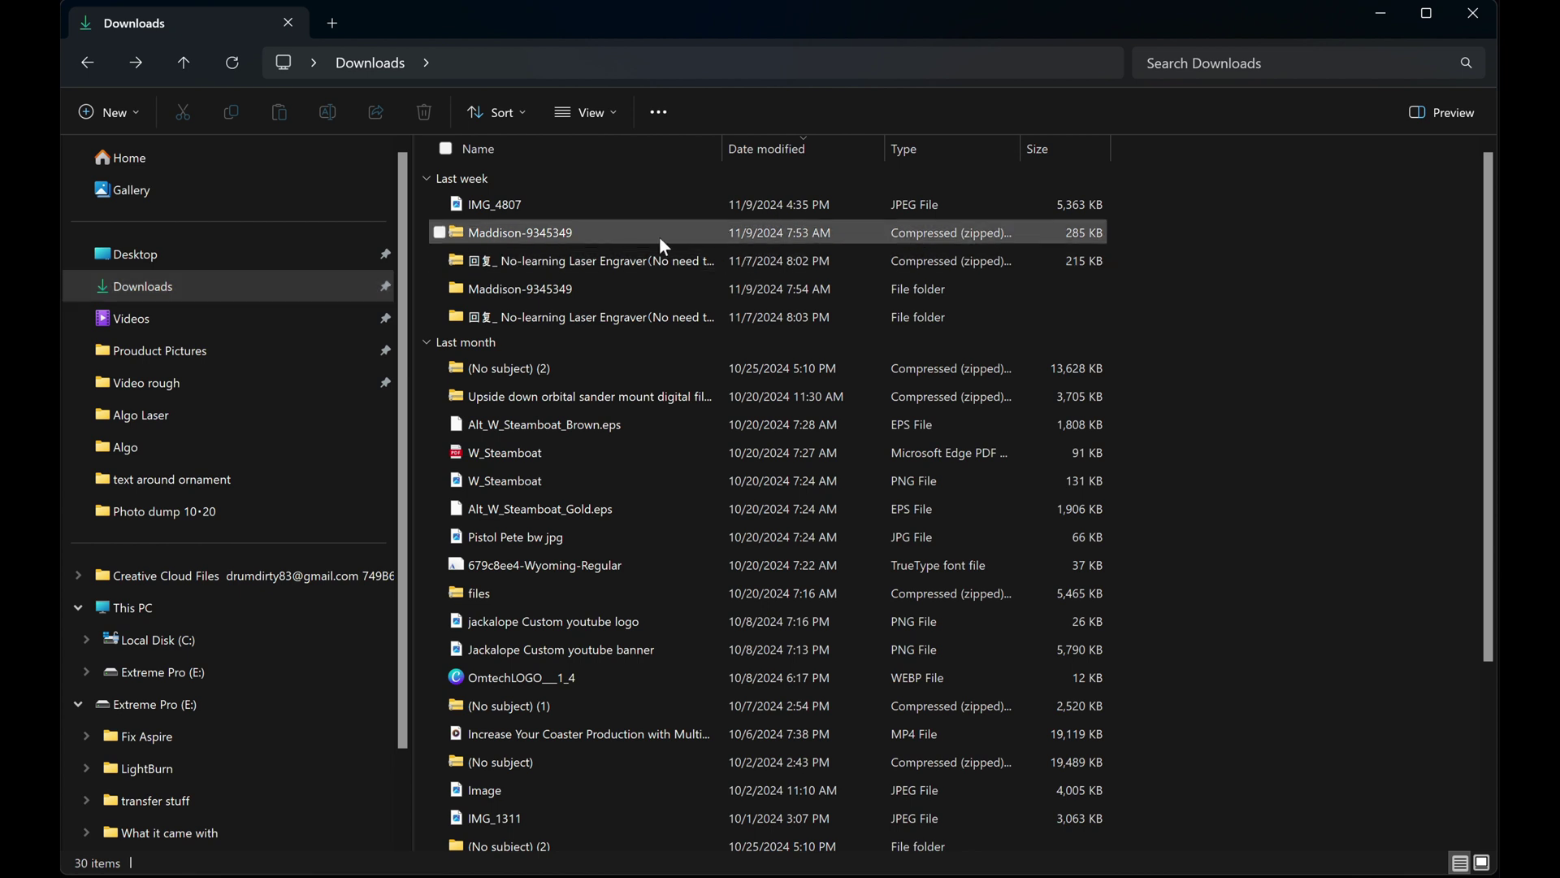
Step: Open the extracted Maddison-9345349 folder and install the Maddison OpenType font
{"action": "double_click", "coordinate": [572, 230]}
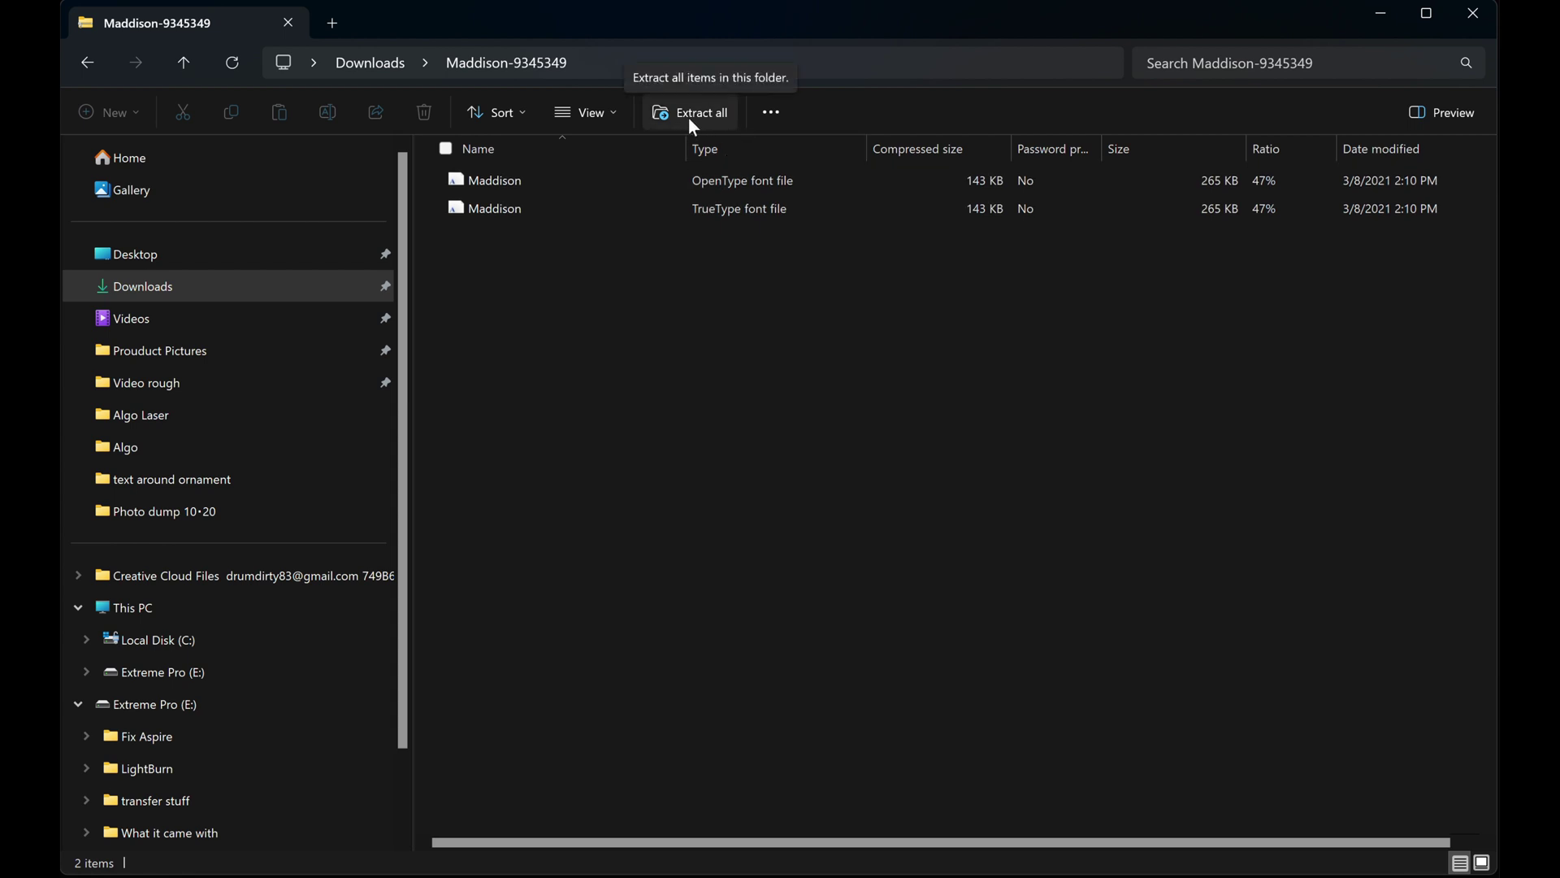
{"action": "left_click", "coordinate": [89, 63]}
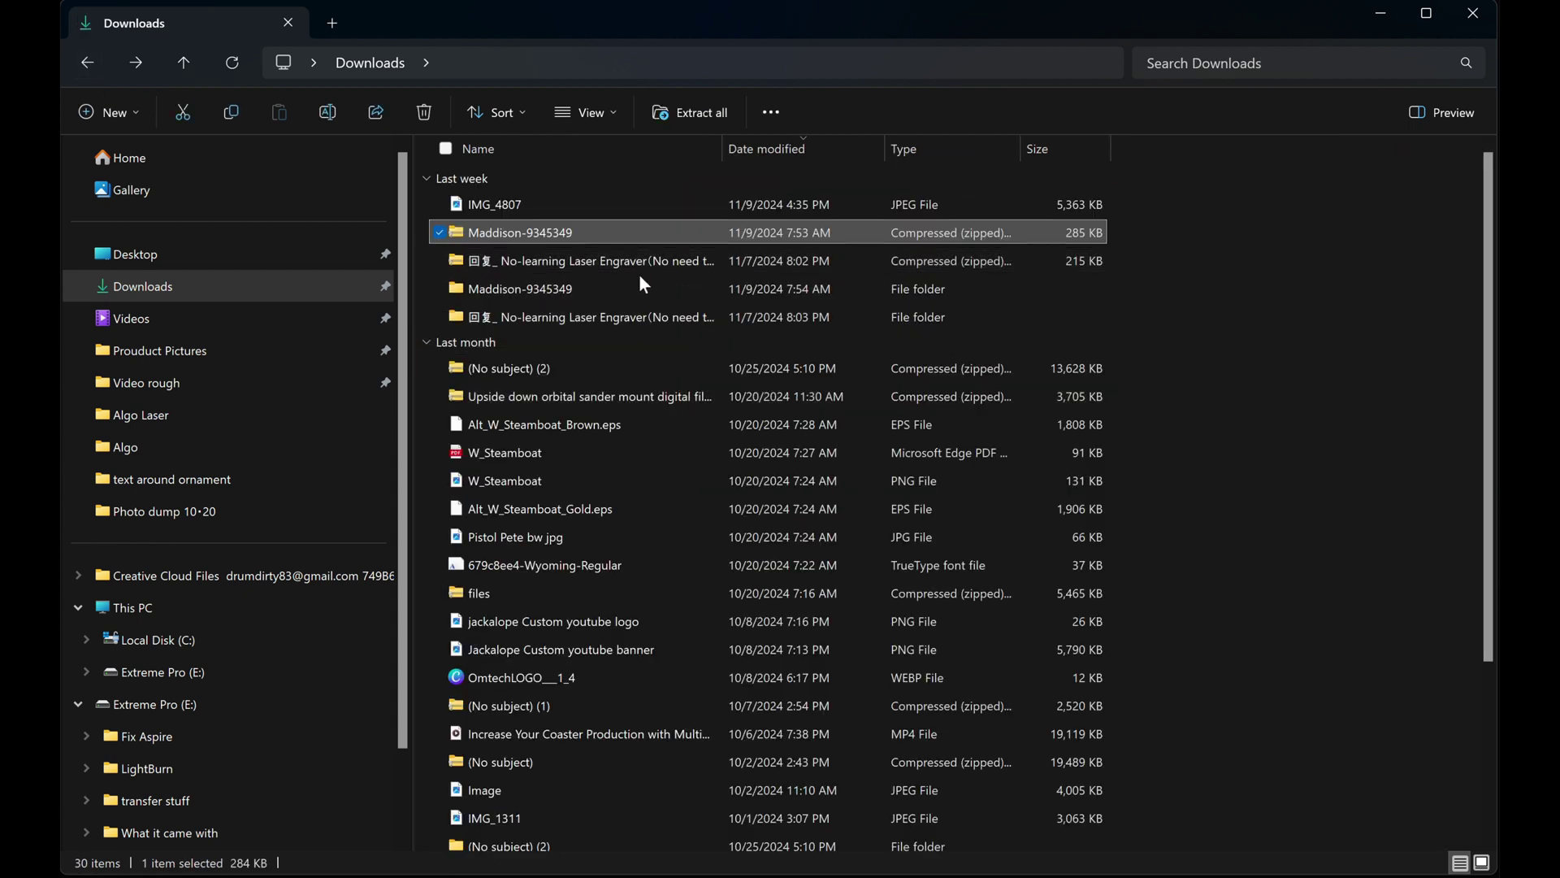
{"action": "double_click", "coordinate": [623, 291]}
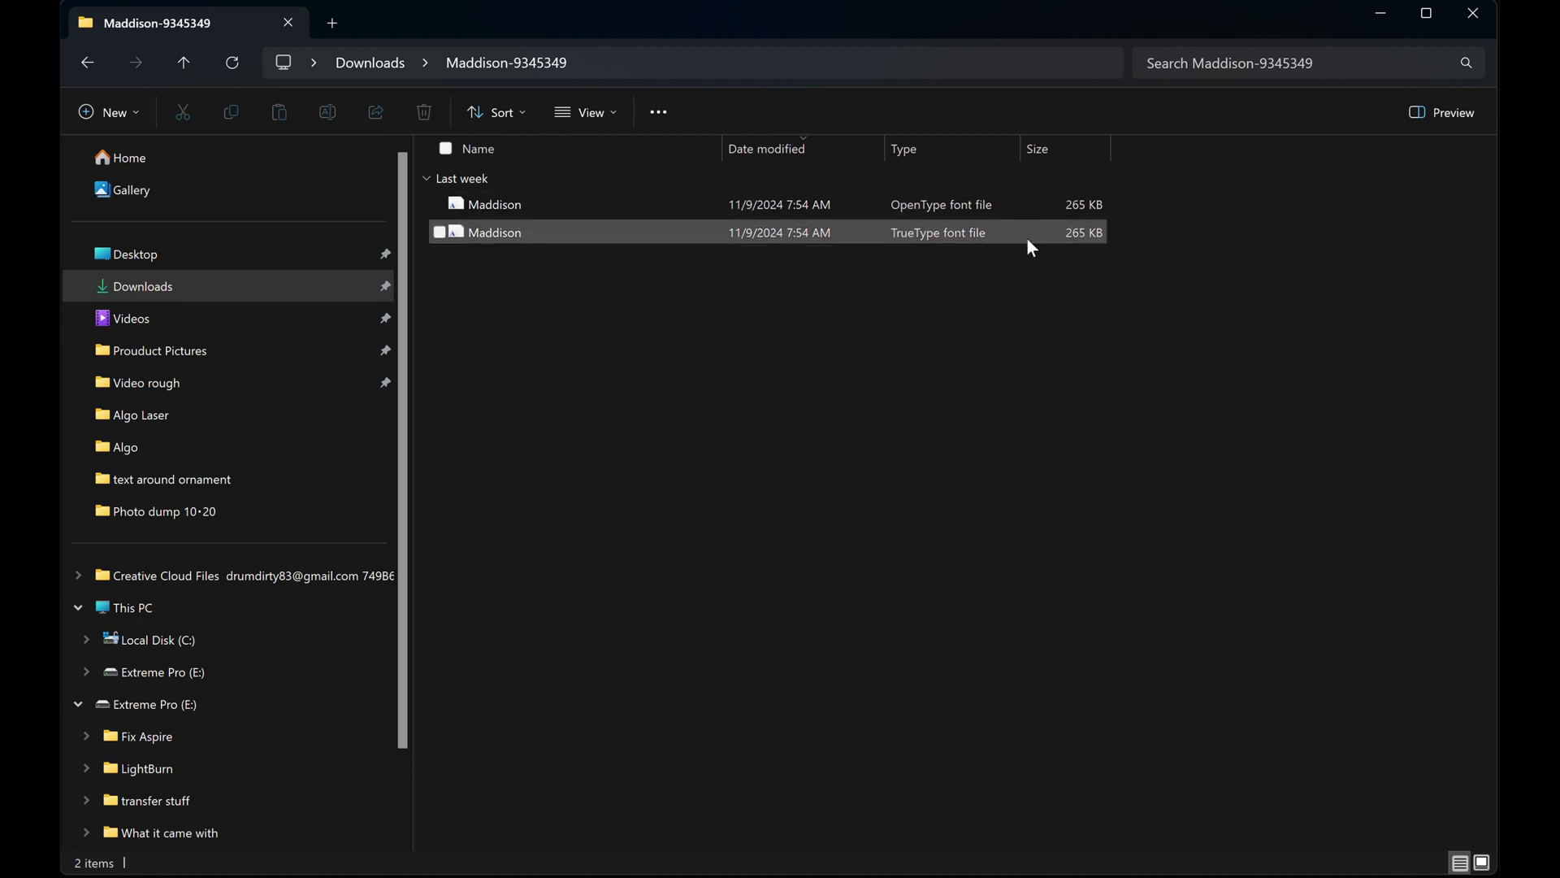
{"action": "left_click", "coordinate": [500, 209]}
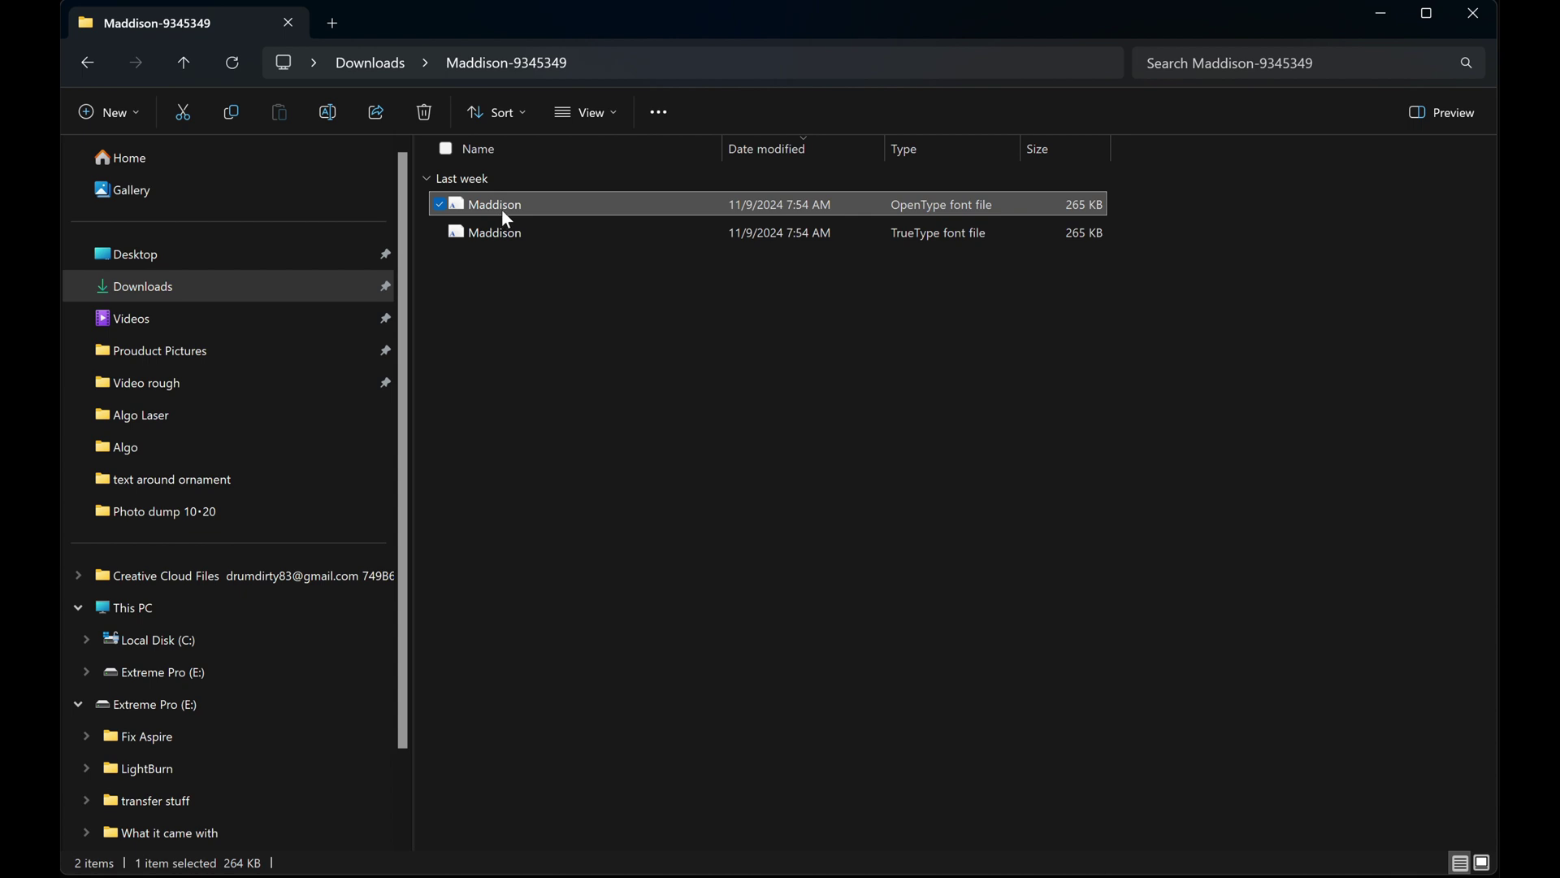
{"action": "right_click", "coordinate": [500, 208]}
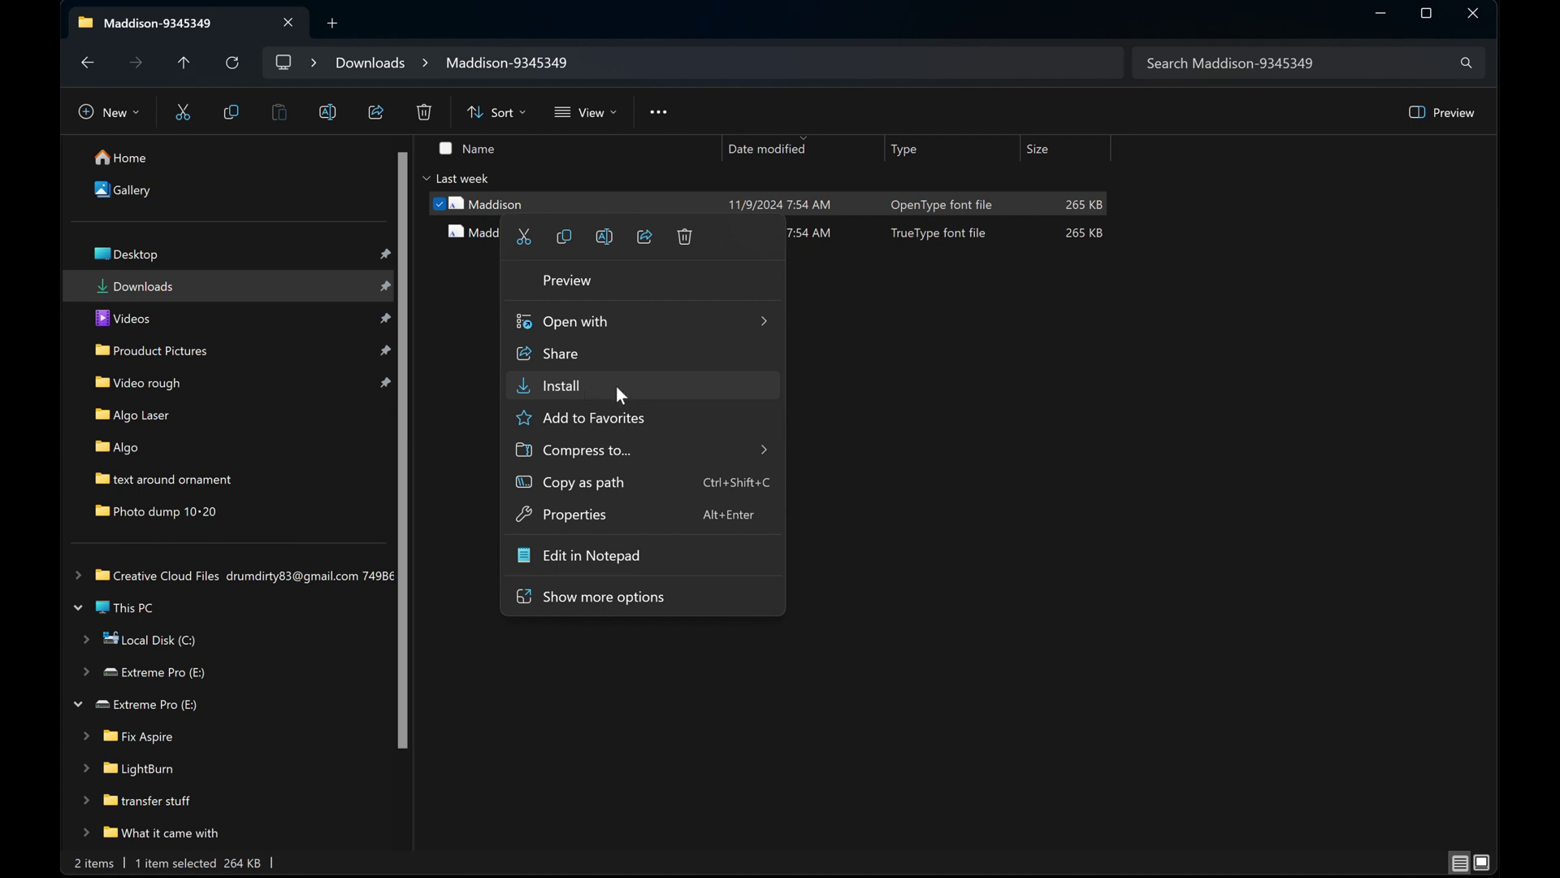
{"action": "left_click", "coordinate": [1078, 376]}
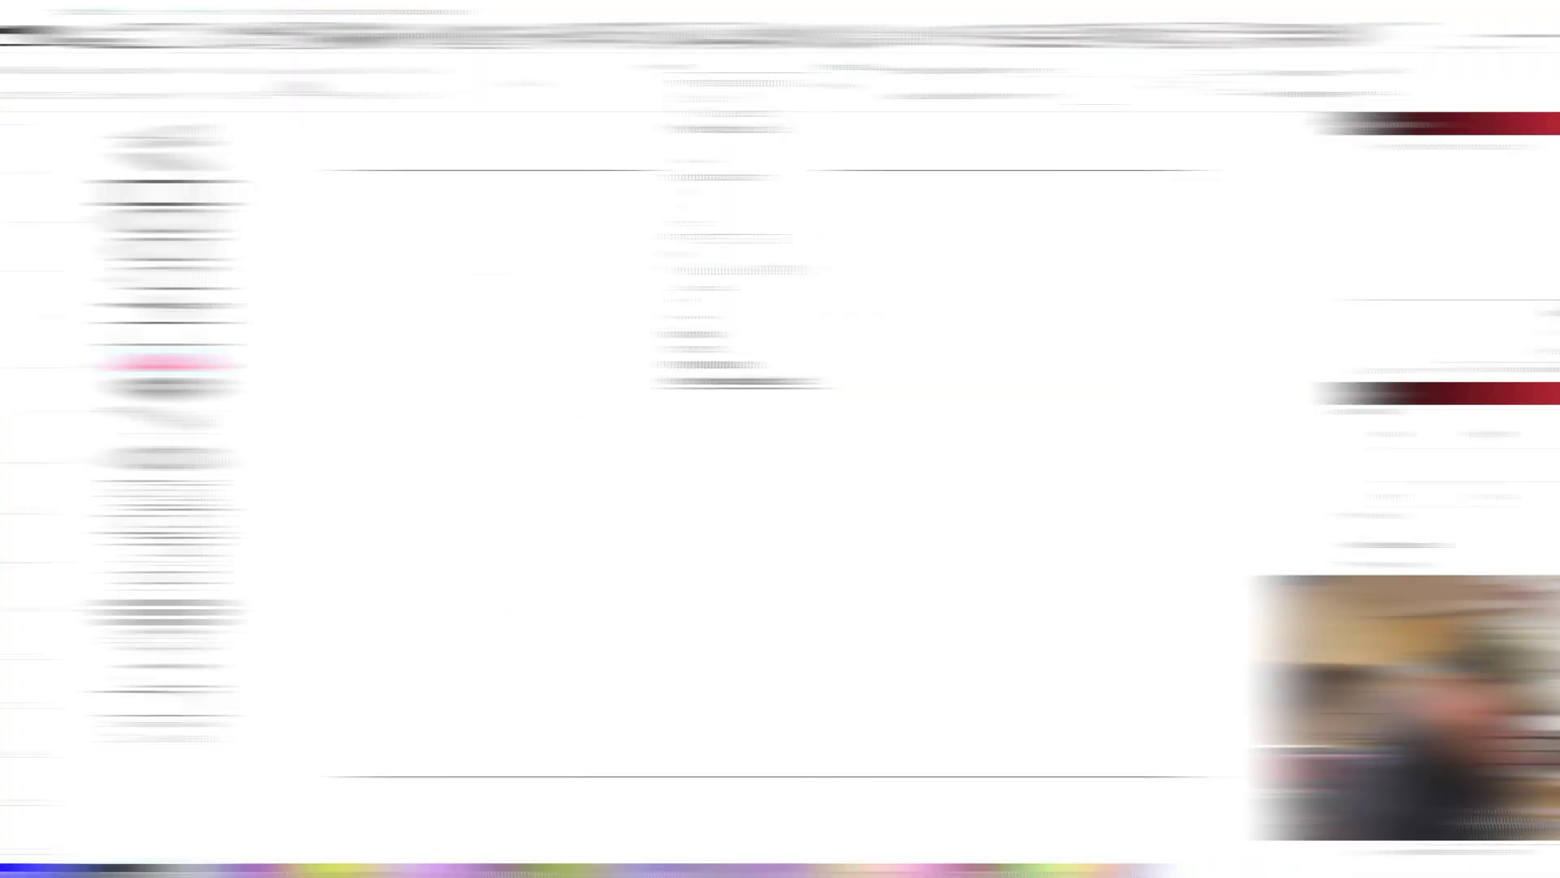
Step: Set LightBurn's text font to Maddison
{"action": "scroll", "coordinate": [560, 260], "scroll_direction": "down", "scroll_amount": 3}
{"action": "scroll", "coordinate": [561, 252], "scroll_direction": "up", "scroll_amount": 10}
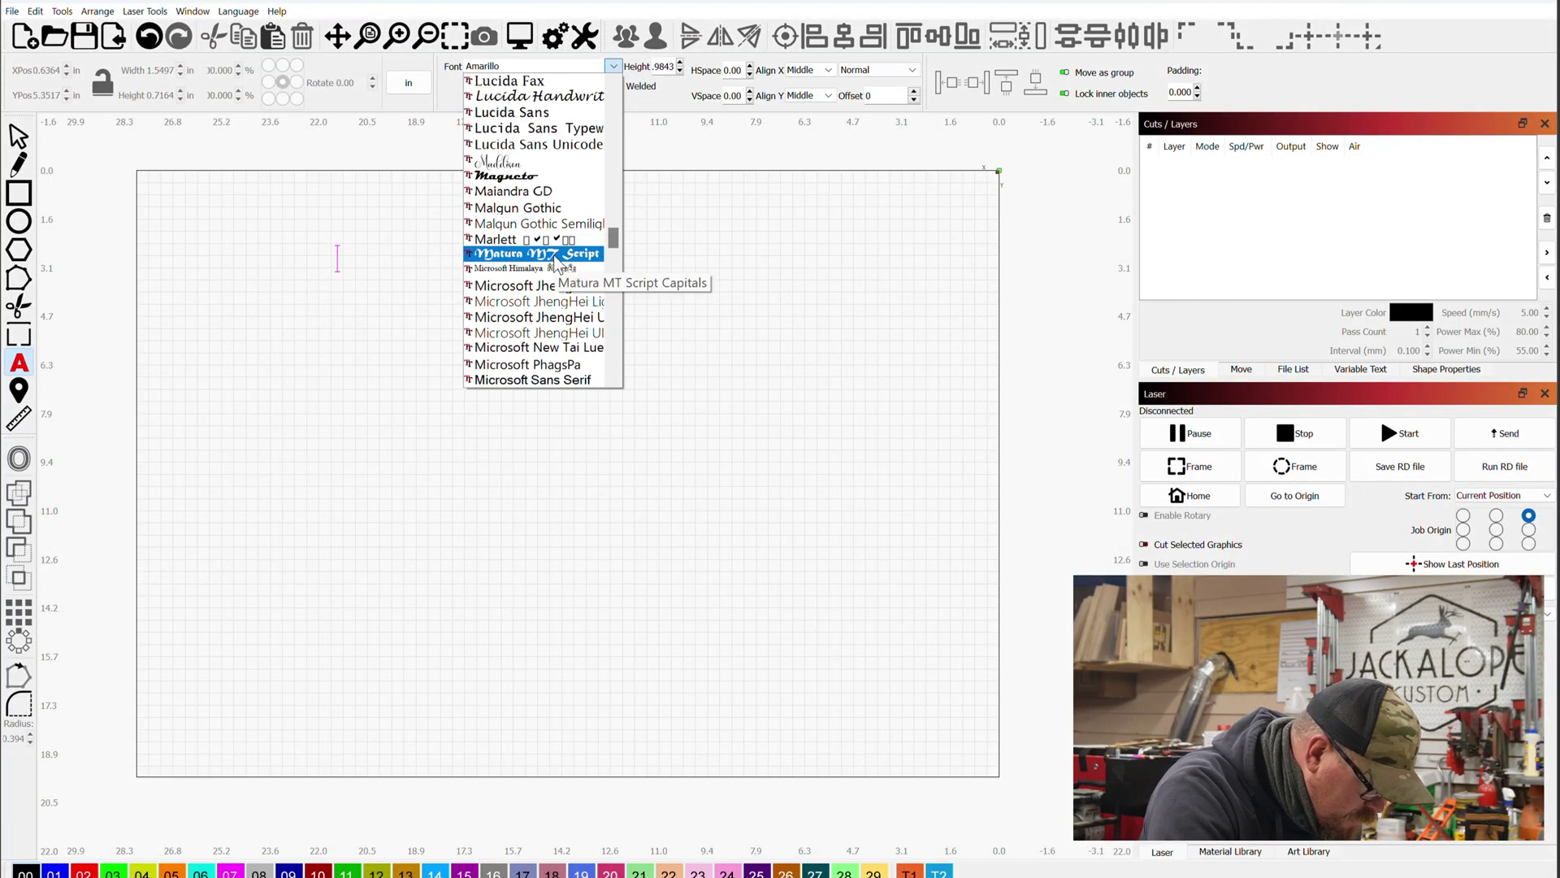
{"action": "left_click", "coordinate": [558, 164]}
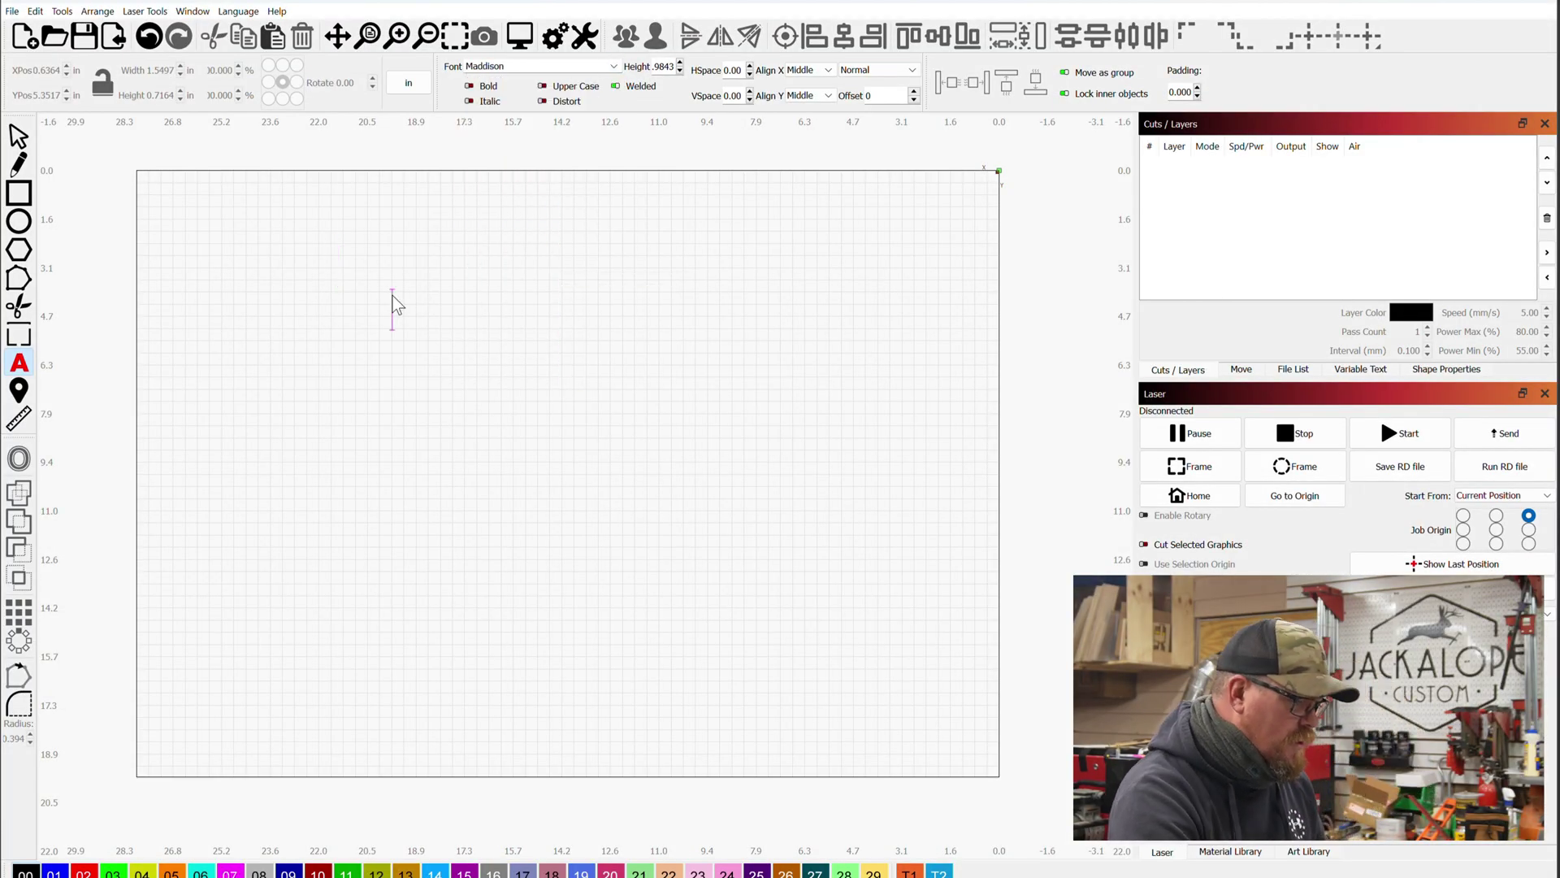
Step: Close the Character Map window and return to LightBurn
{"action": "key", "text": "alt+Tab"}
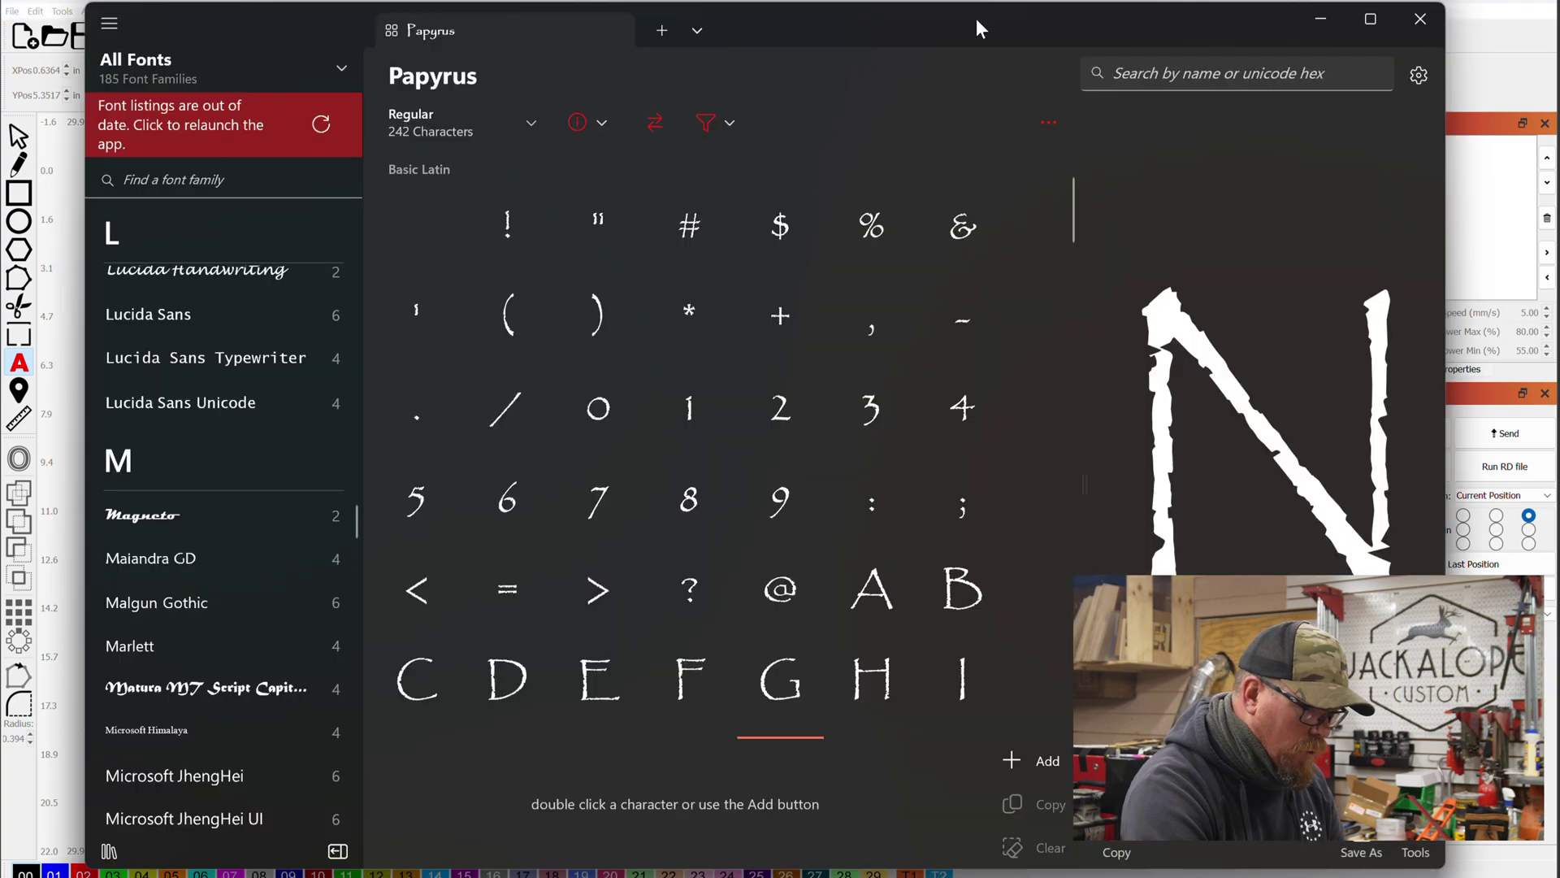
{"action": "right_click", "coordinate": [1032, 35]}
{"action": "left_click", "coordinate": [138, 22]}
{"action": "left_click", "coordinate": [108, 23]}
{"action": "left_click", "coordinate": [1421, 20]}
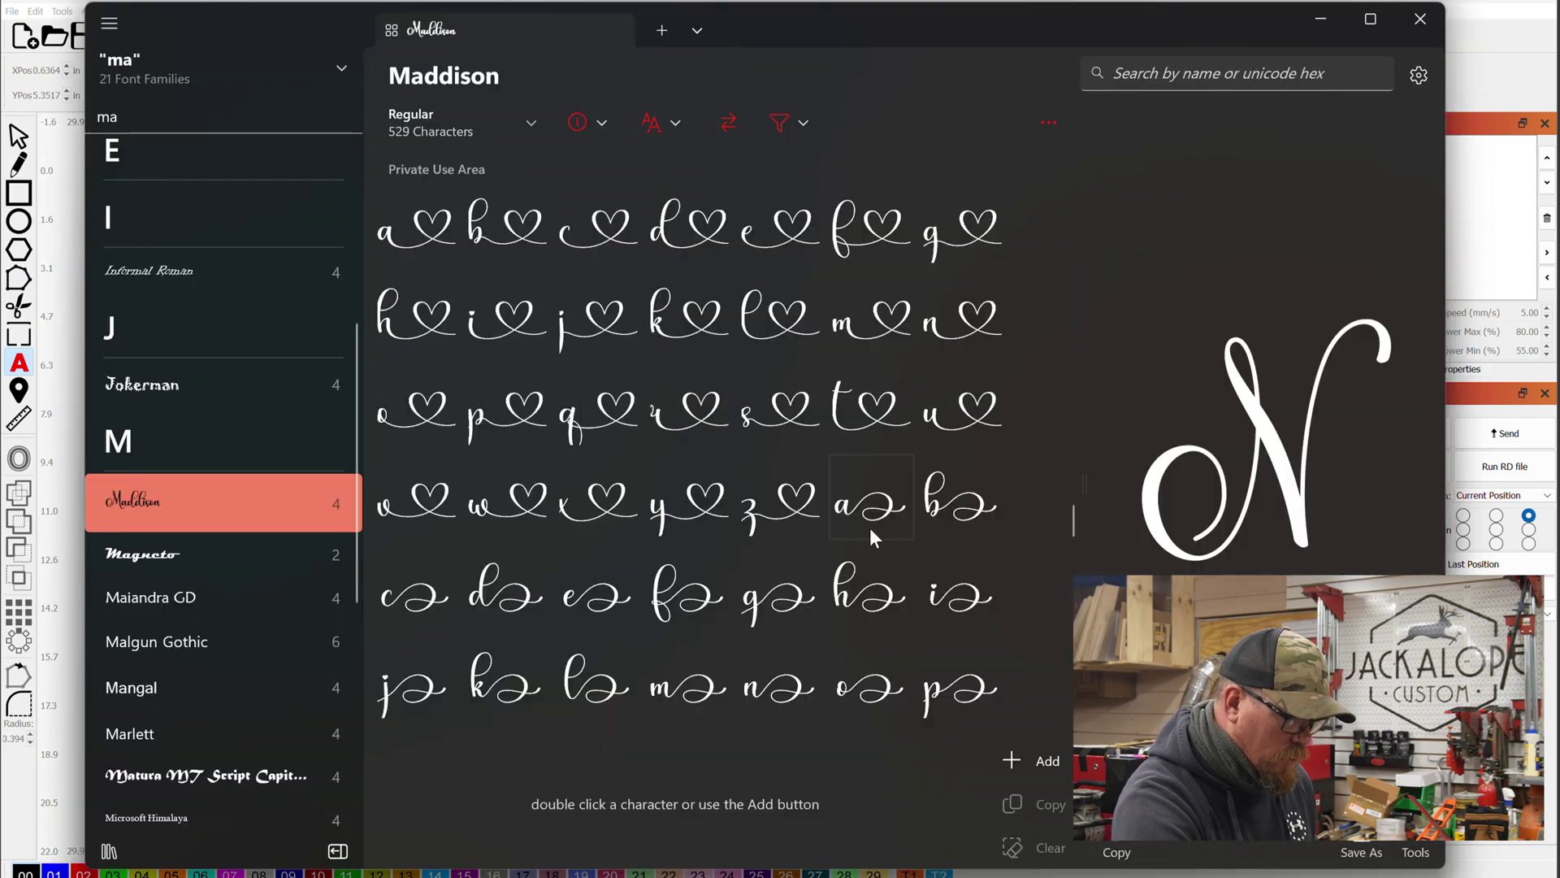
Step: In Character Map UWP, select Maddison's swash-tailed n glyph
{"action": "scroll", "coordinate": [870, 528], "scroll_direction": "down", "scroll_amount": 5}
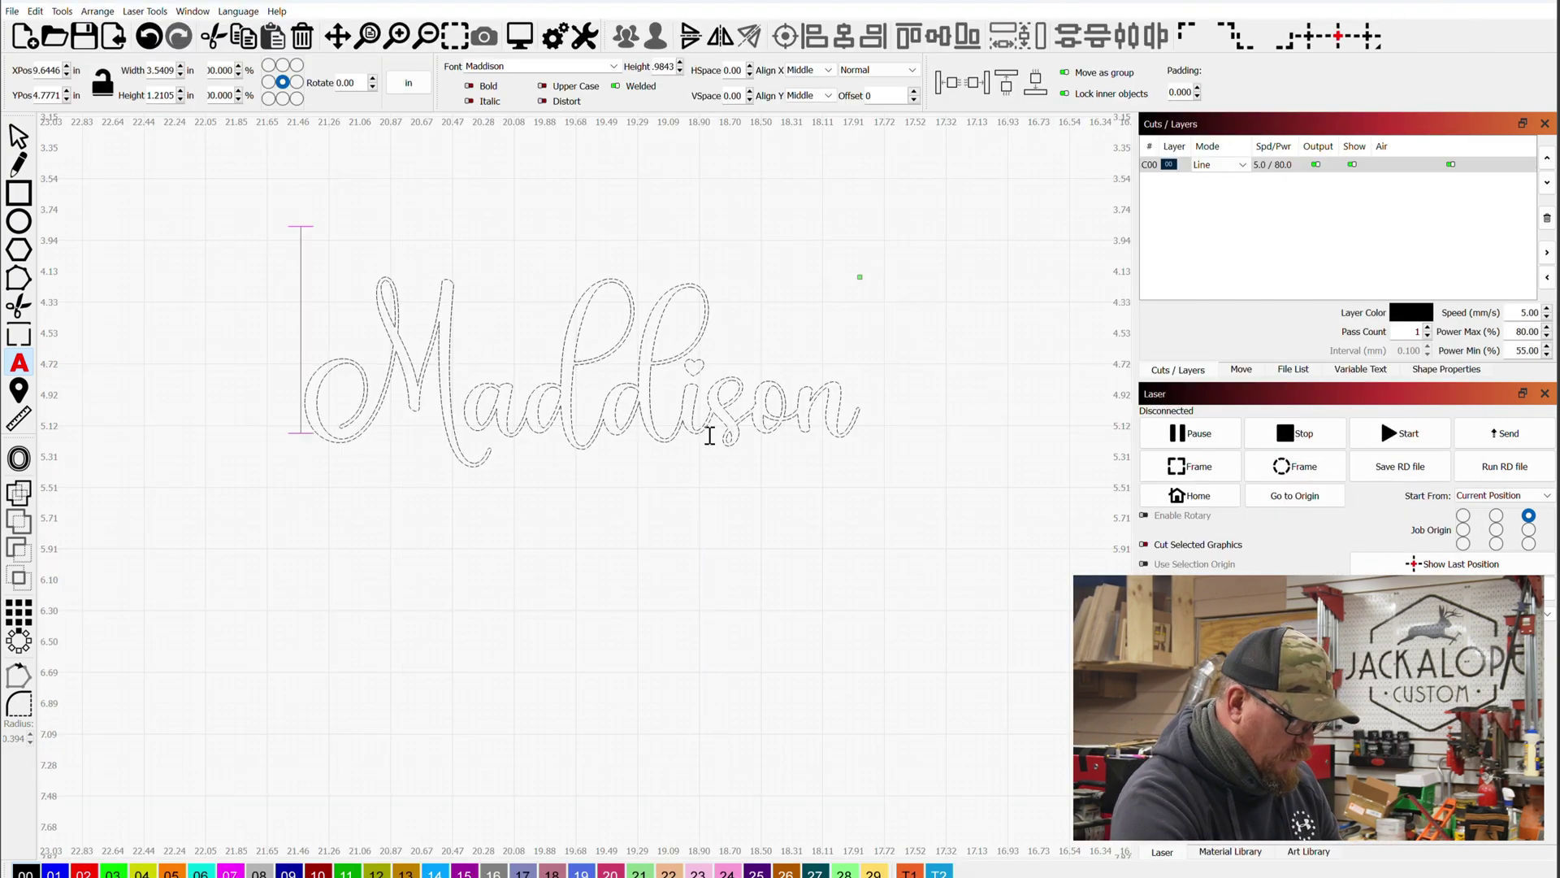
{"action": "scroll", "coordinate": [713, 360], "scroll_direction": "up", "scroll_amount": 2}
{"action": "scroll", "coordinate": [713, 359], "scroll_direction": "up", "scroll_amount": 3}
{"action": "scroll", "coordinate": [690, 390], "scroll_direction": "down", "scroll_amount": 3}
{"action": "scroll", "coordinate": [700, 410], "scroll_direction": "down", "scroll_amount": 1}
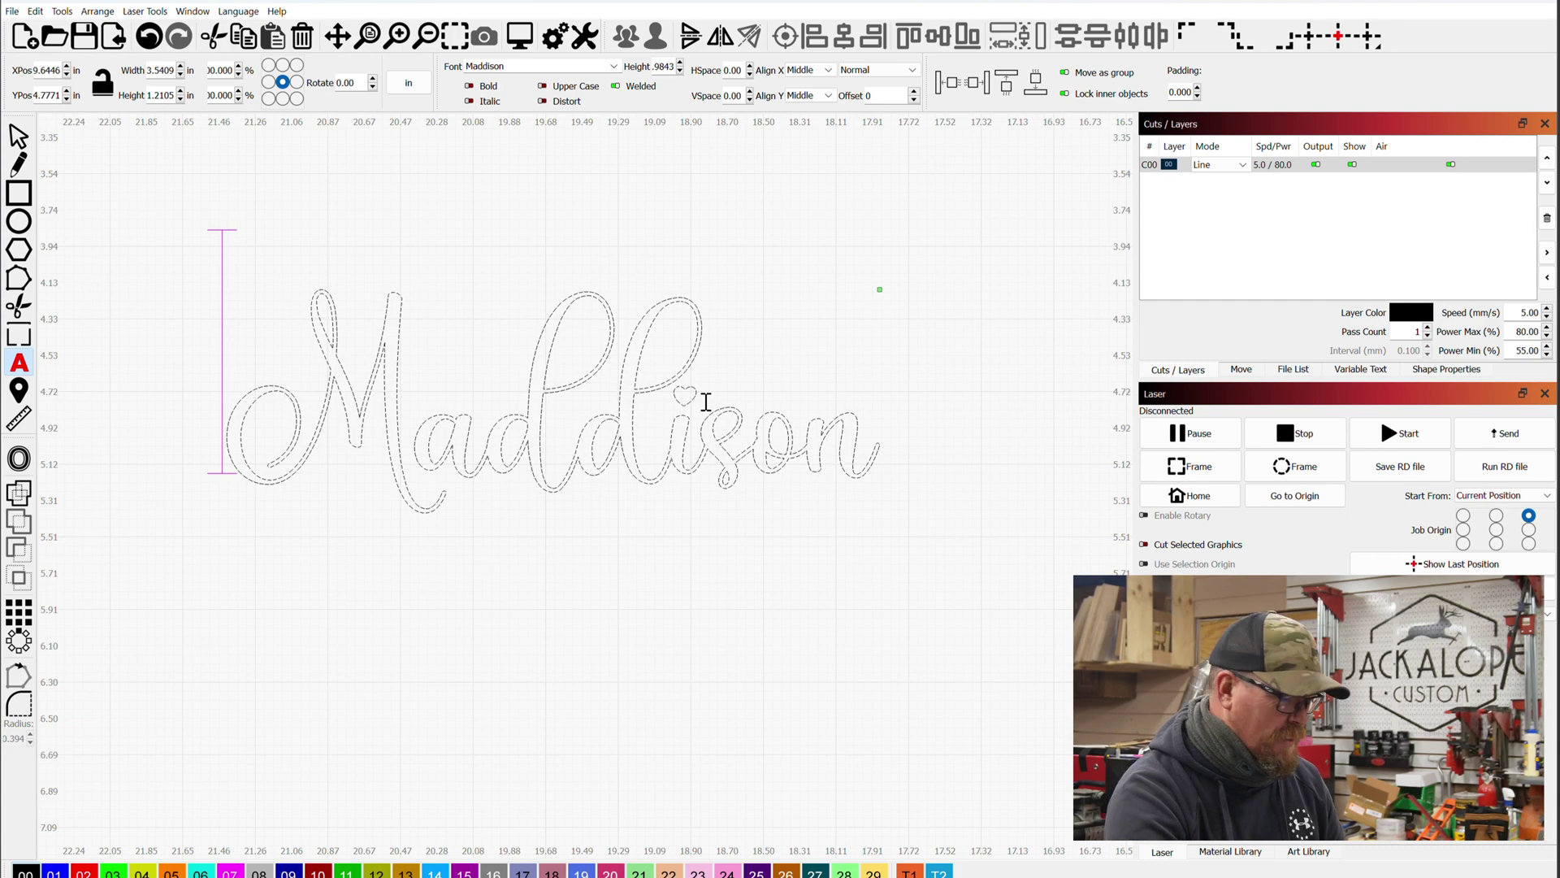
{"action": "key", "text": "alt+Tab"}
{"action": "left_click", "coordinate": [780, 255]}
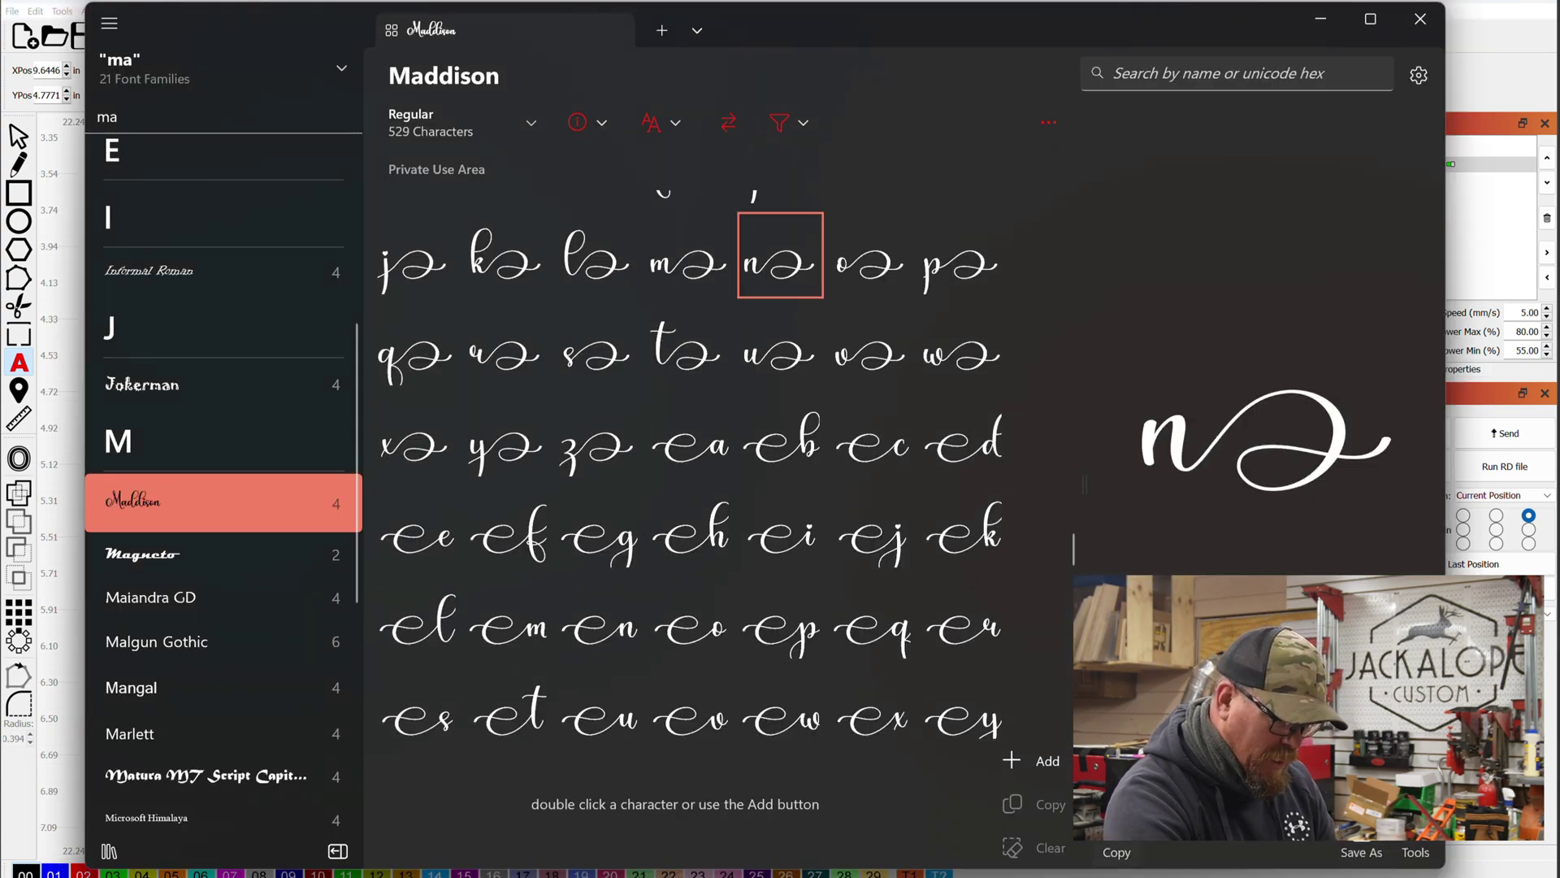
Step: Copy the swash-tailed n and paste it over the final n of Maddison
{"action": "left_click", "coordinate": [1118, 850]}
{"action": "key", "text": "alt+Tab"}
{"action": "left_click", "coordinate": [878, 439]}
{"action": "key", "text": "BackSpace"}
{"action": "key", "text": "ctrl+v"}
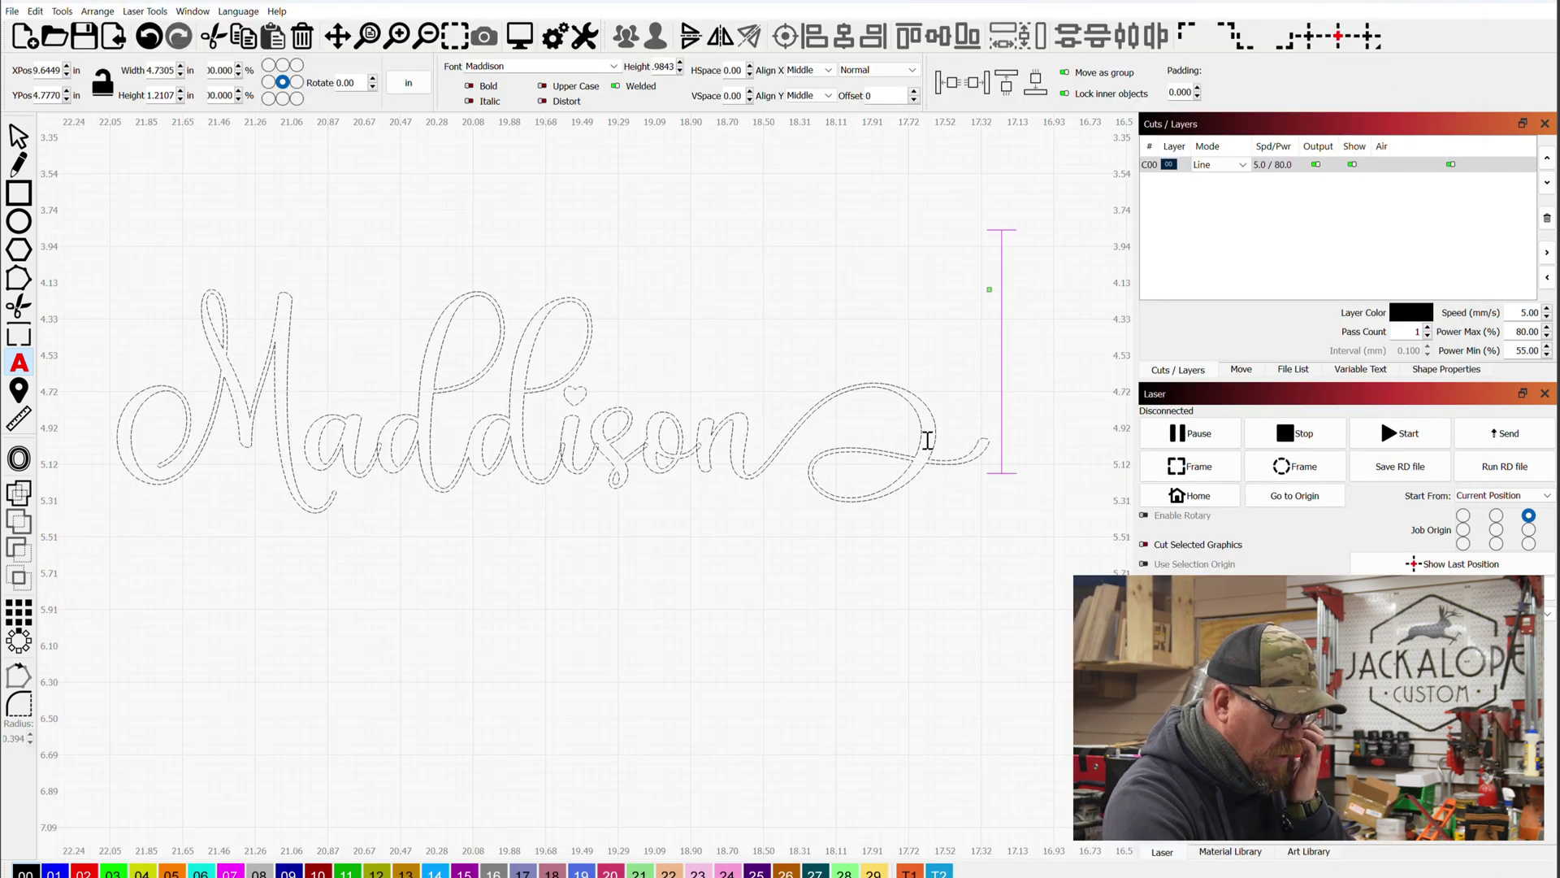
{"action": "scroll", "coordinate": [754, 432], "scroll_direction": "down", "scroll_amount": 1}
{"action": "left_click", "coordinate": [681, 547]}
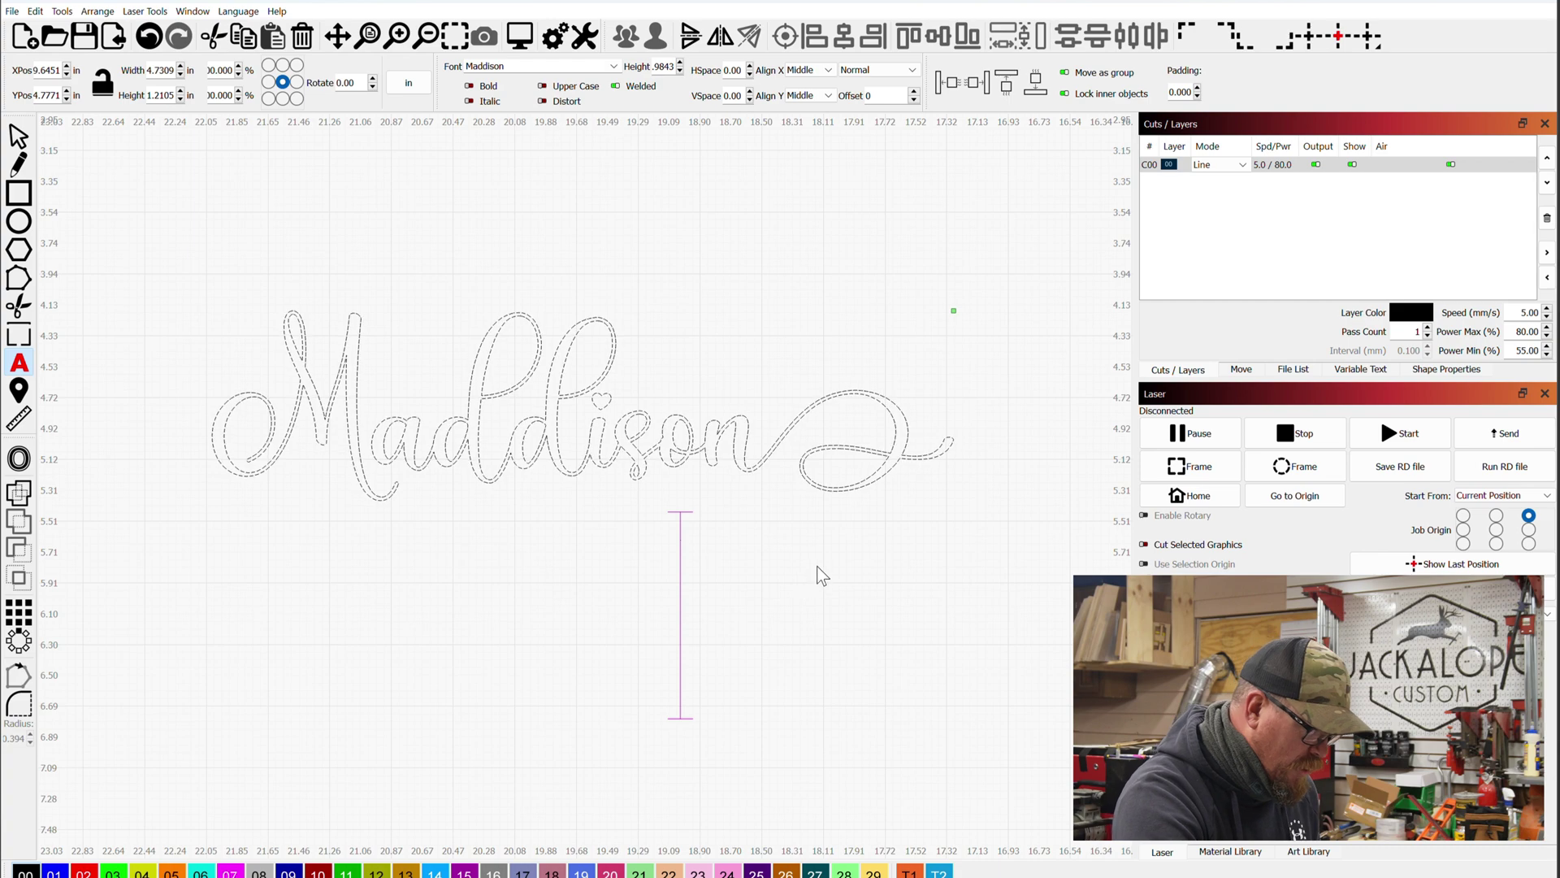
Step: Copy Maddison's decorative tailed i glyph and replace the plain i in the name
{"action": "key", "text": "alt+Tab"}
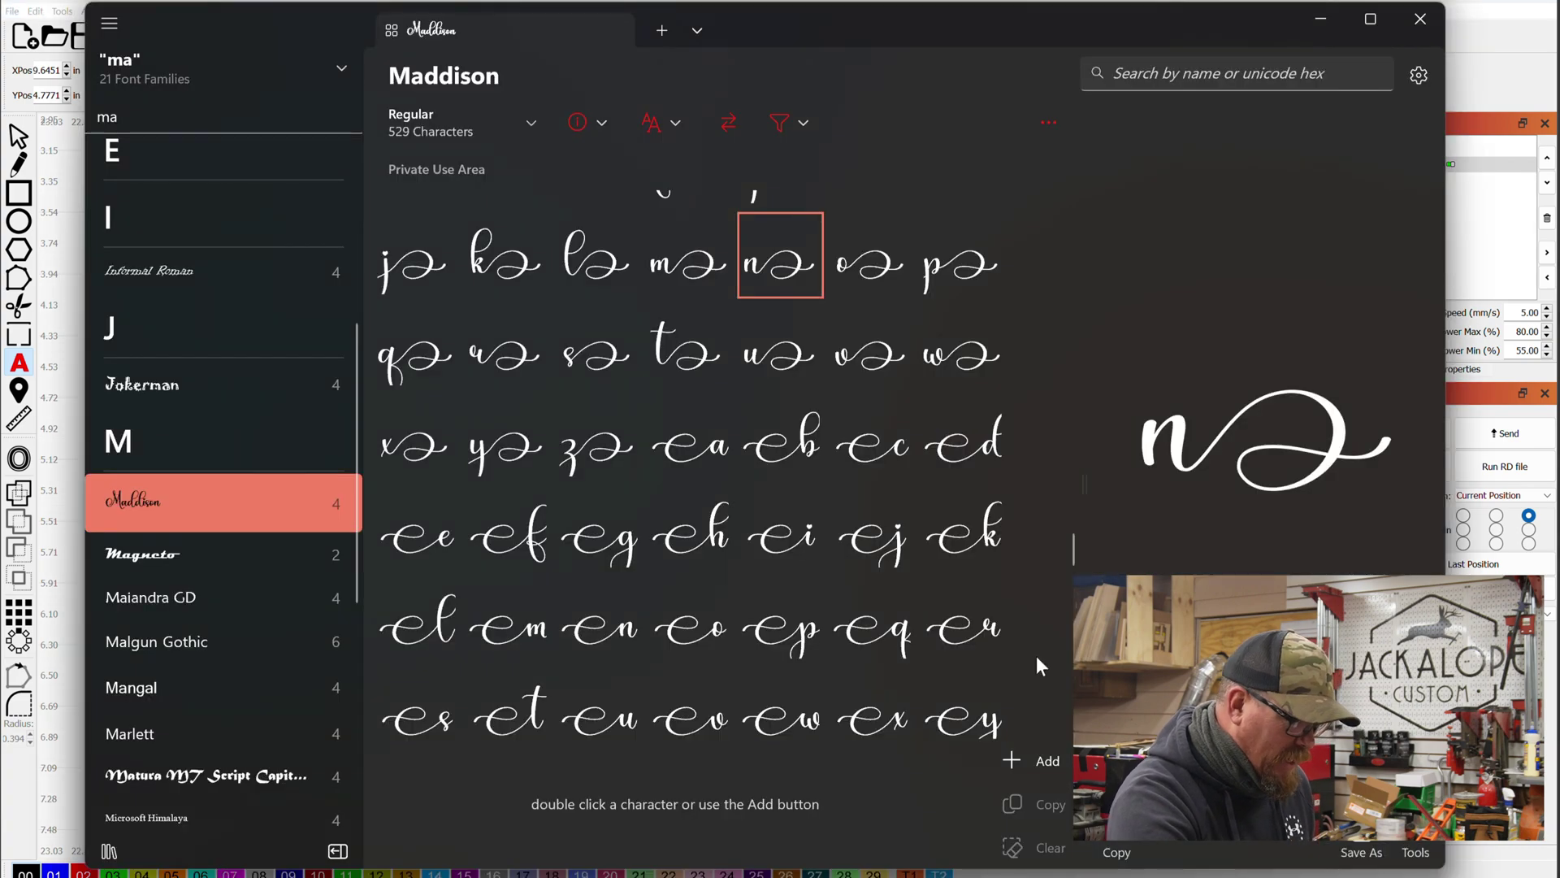
{"action": "scroll", "coordinate": [788, 504], "scroll_direction": "down", "scroll_amount": 1}
{"action": "scroll", "coordinate": [788, 503], "scroll_direction": "down", "scroll_amount": 5}
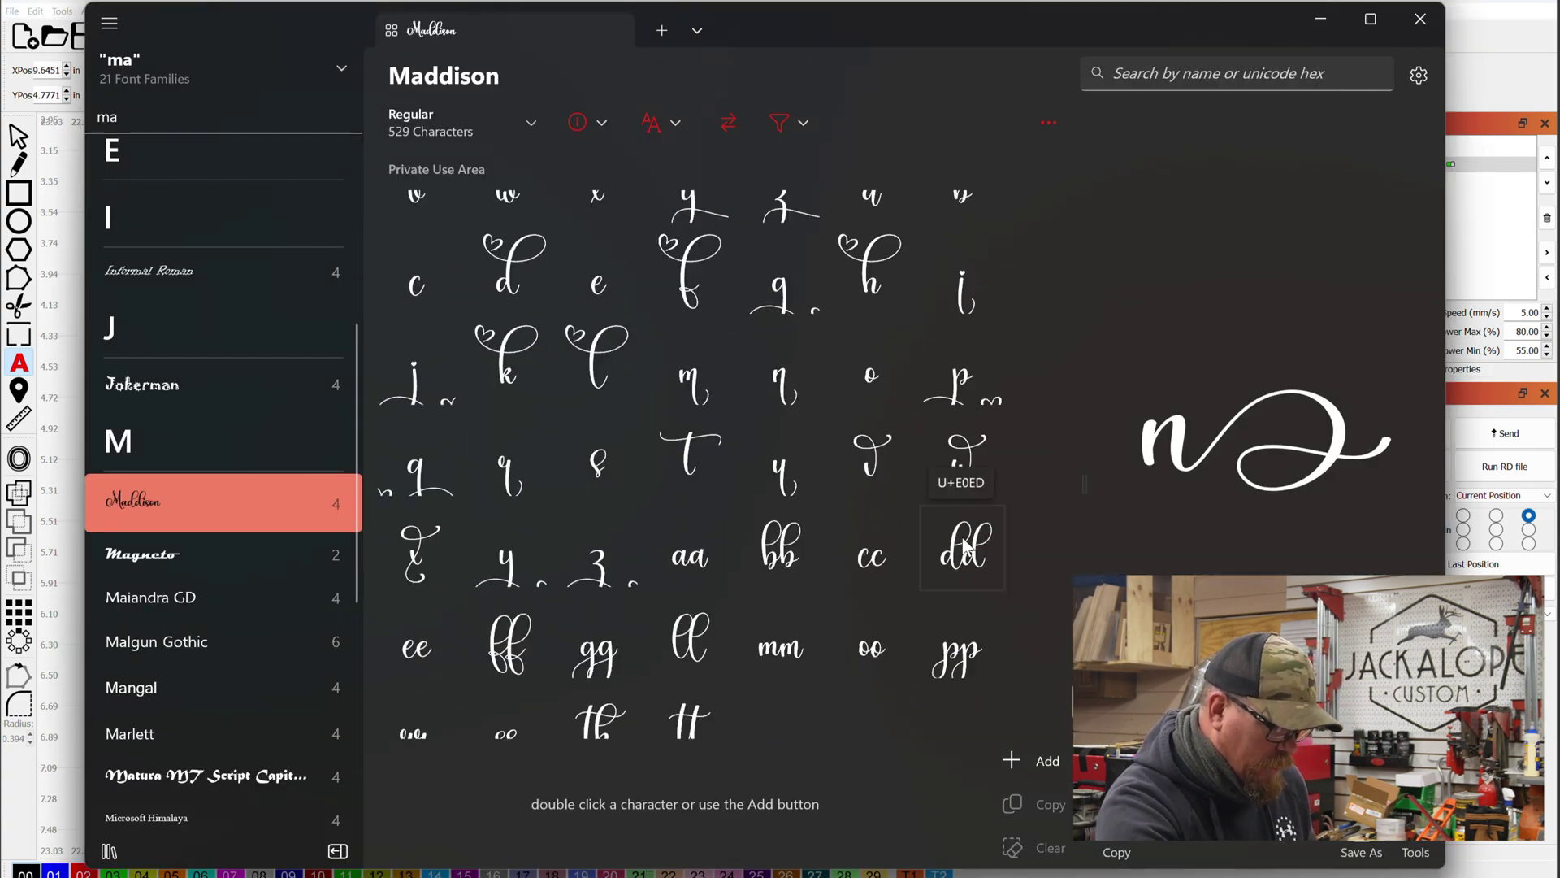
{"action": "left_click", "coordinate": [962, 547]}
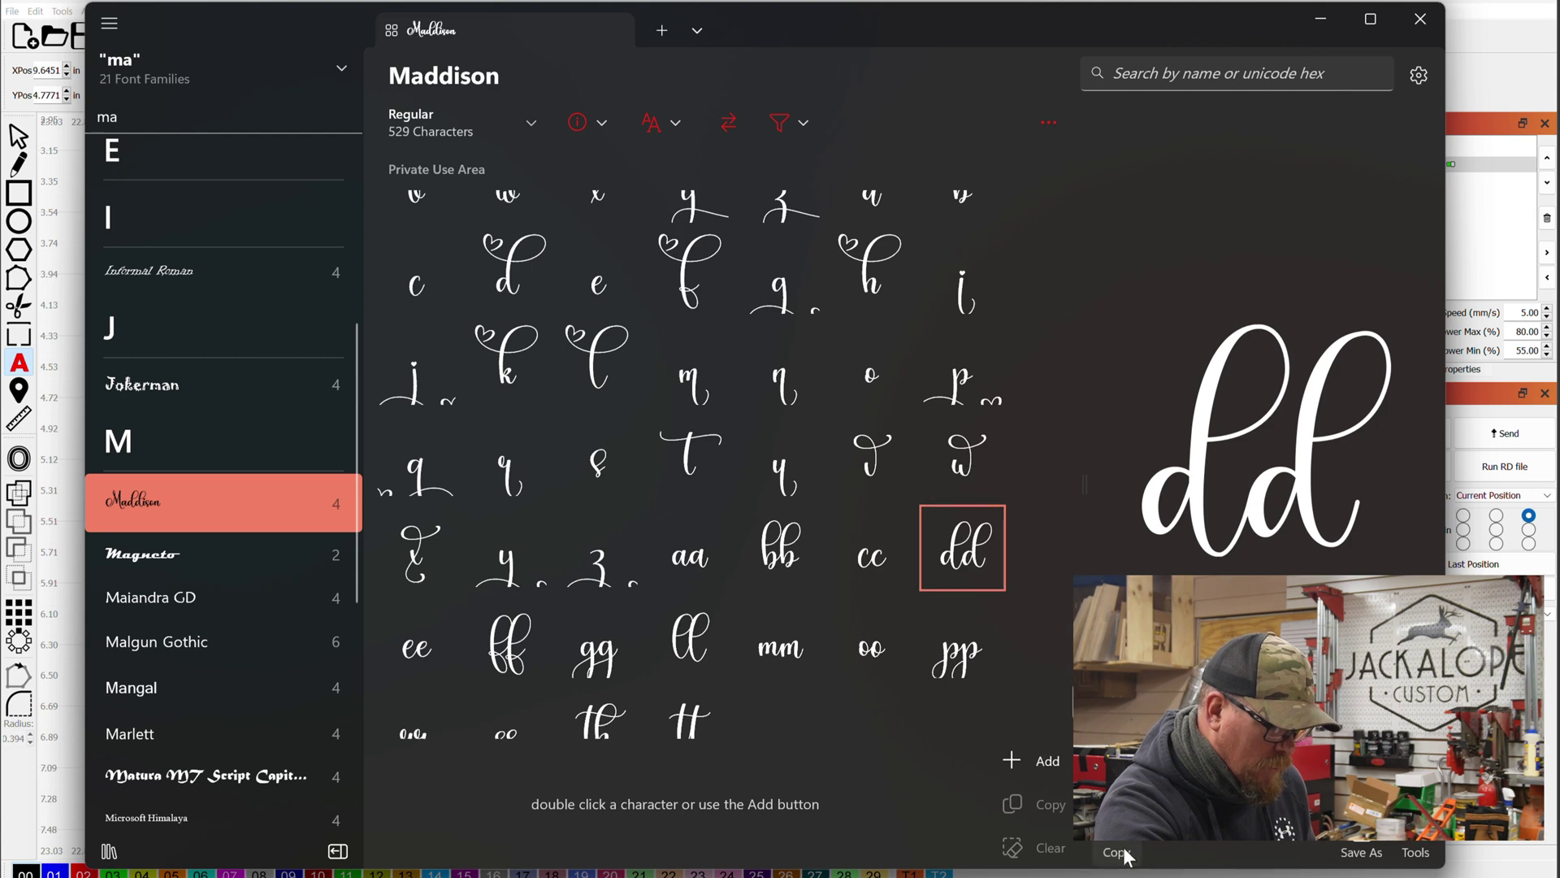
{"action": "mouse_move", "coordinate": [1070, 874]}
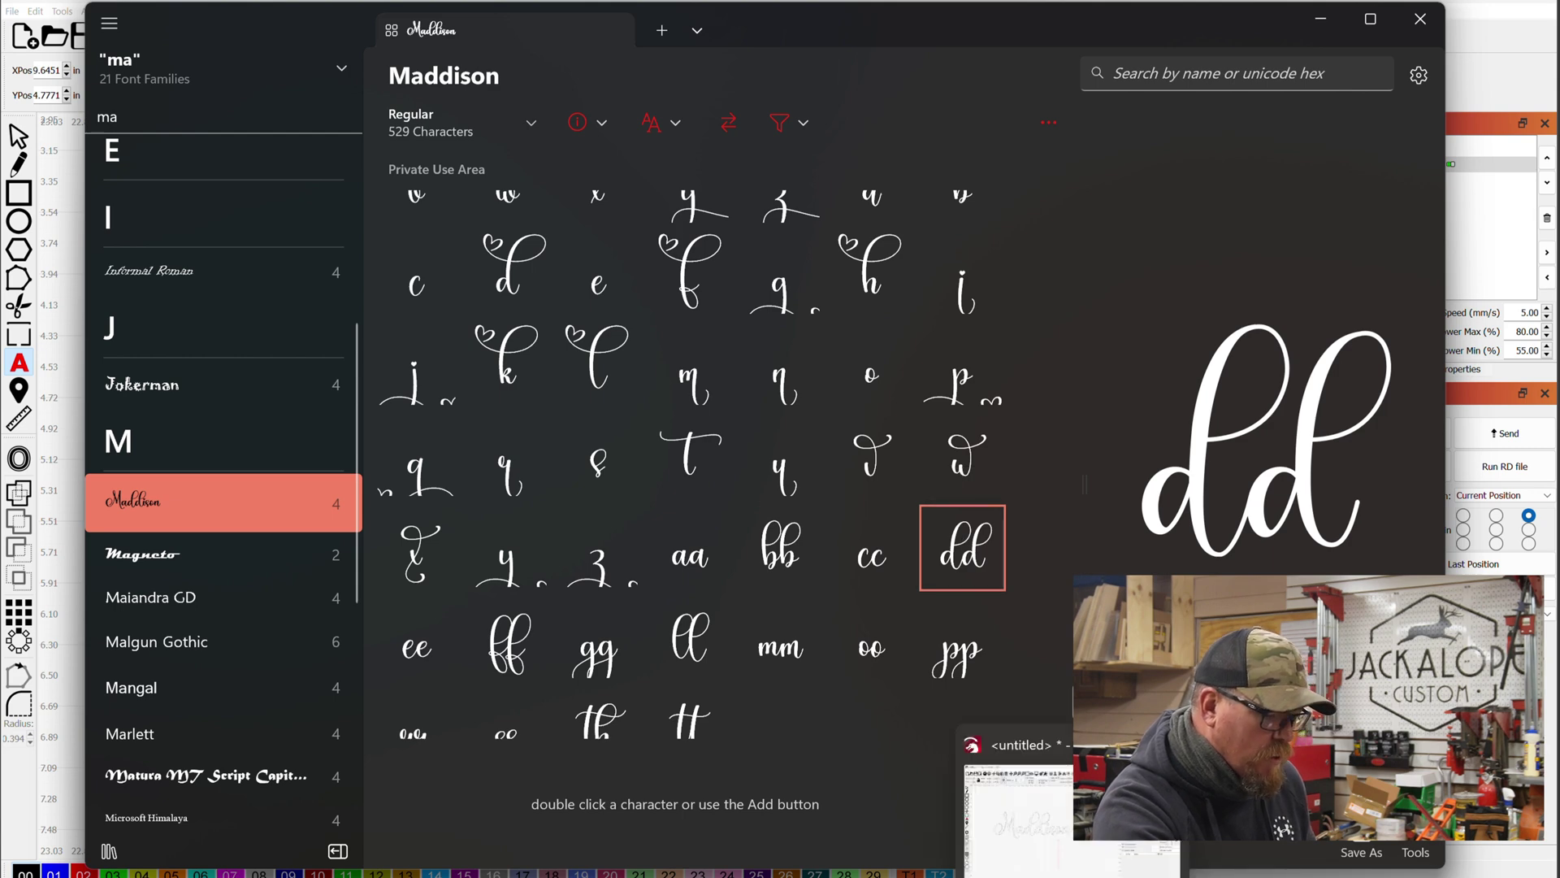
{"action": "left_click", "coordinate": [962, 301]}
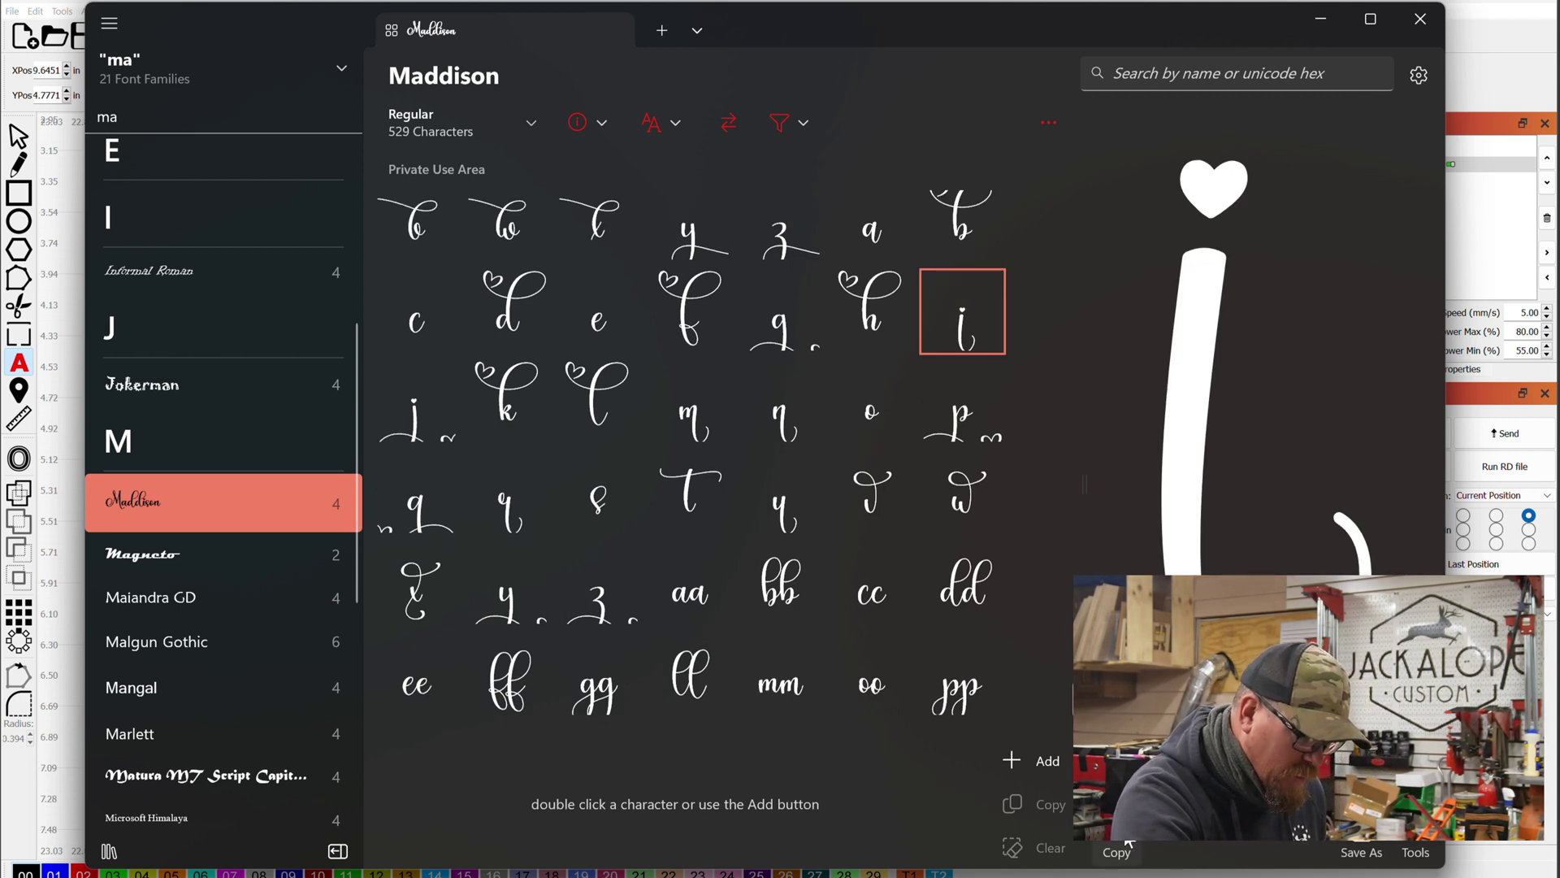
{"action": "key", "text": "alt+Tab"}
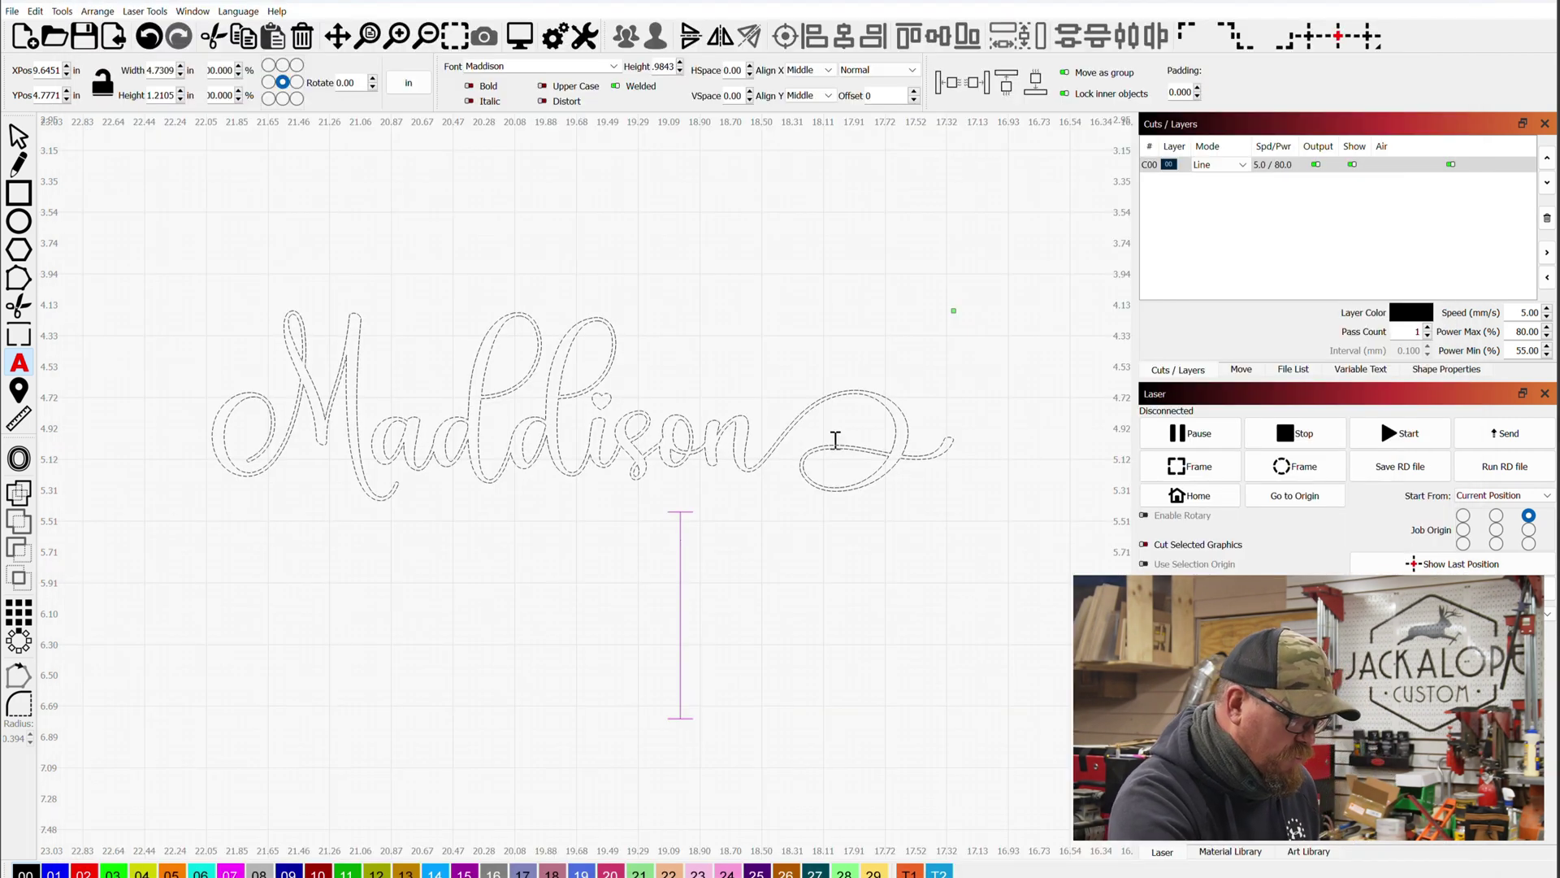
{"action": "left_click", "coordinate": [609, 439]}
{"action": "key", "text": "ctrl+v"}
{"action": "left_click", "coordinate": [861, 731]}
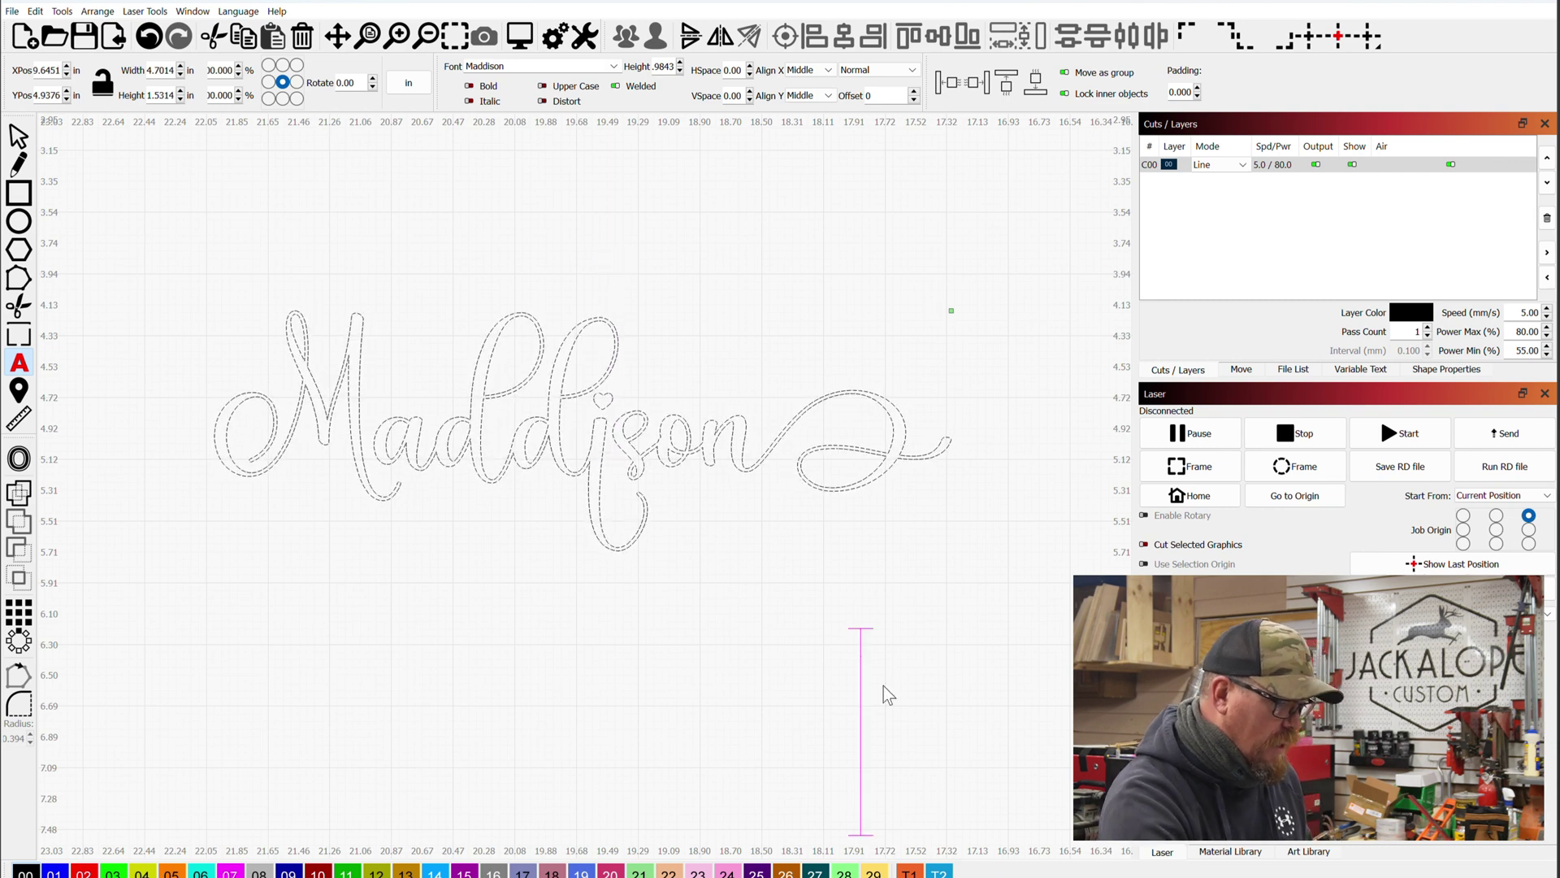